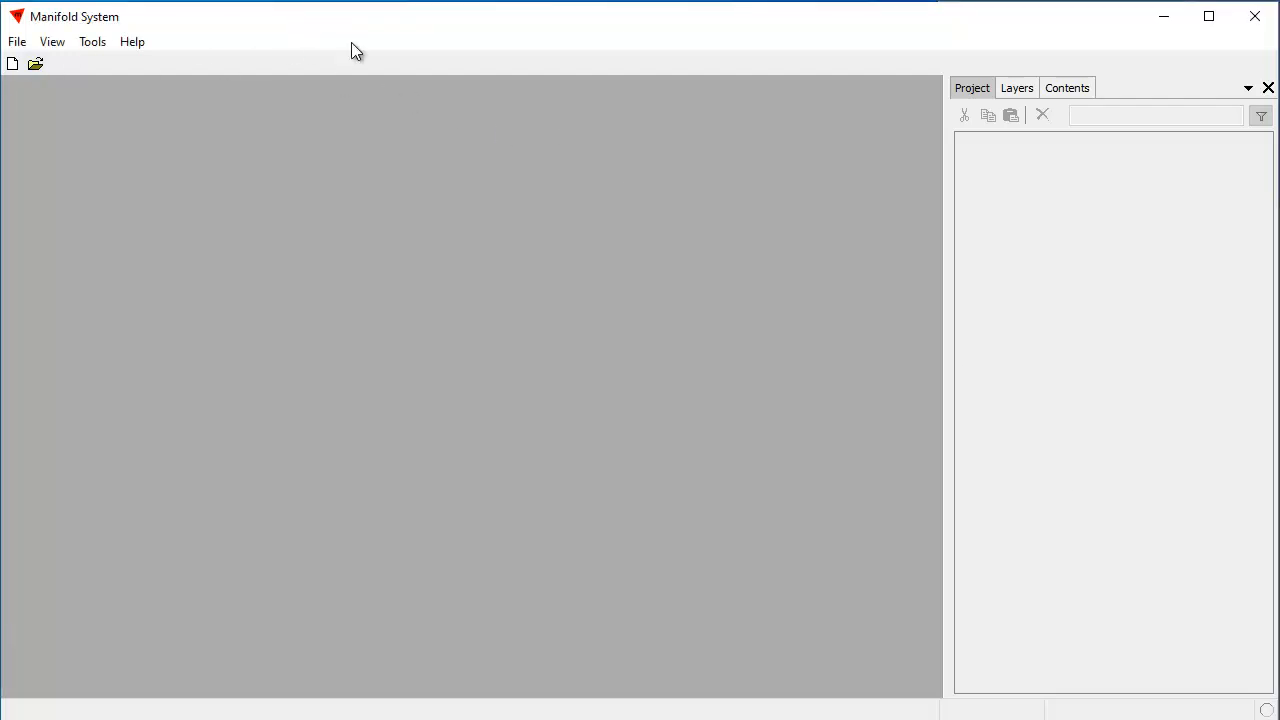
Open the project file Gdt_98 US FIPS_State without Pennsylvania.map from the GDT folder
click(17, 41)
click(51, 84)
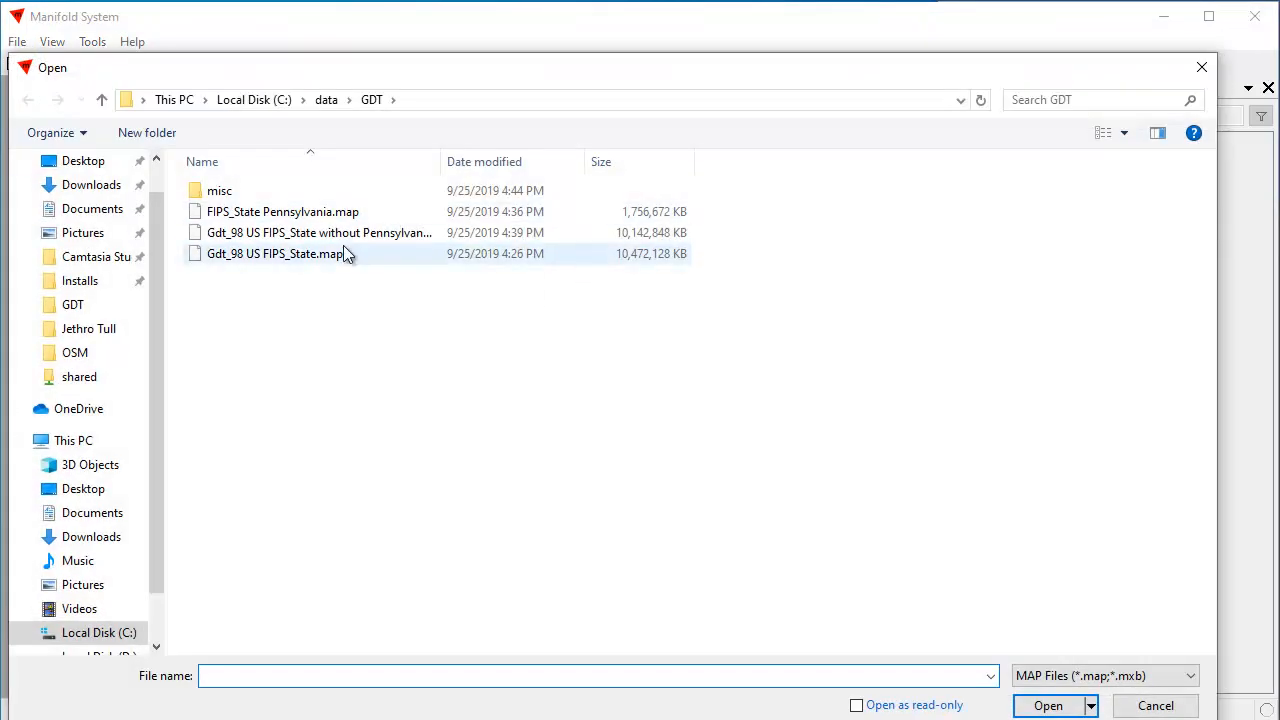
click(365, 238)
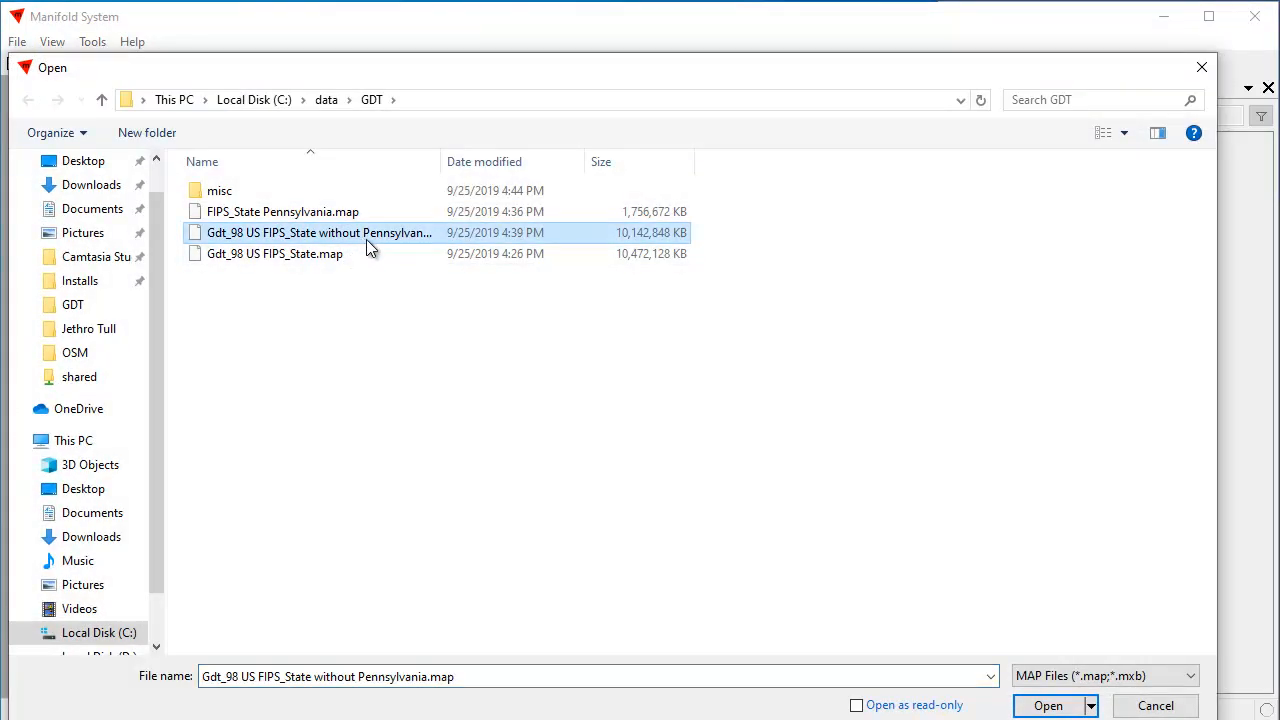
click(1047, 705)
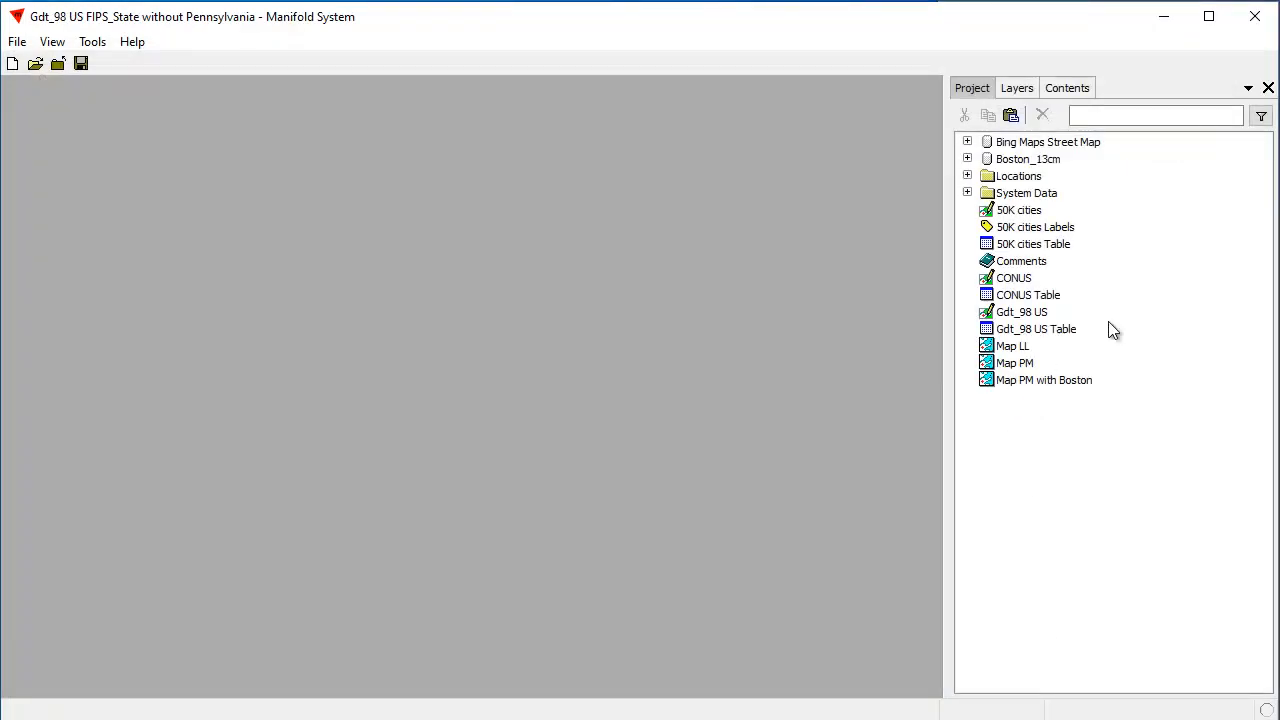
Open the Gdt_98 US drawing and examine its street lines up close in northern Texas before returning to the full extent
double_click(1040, 313)
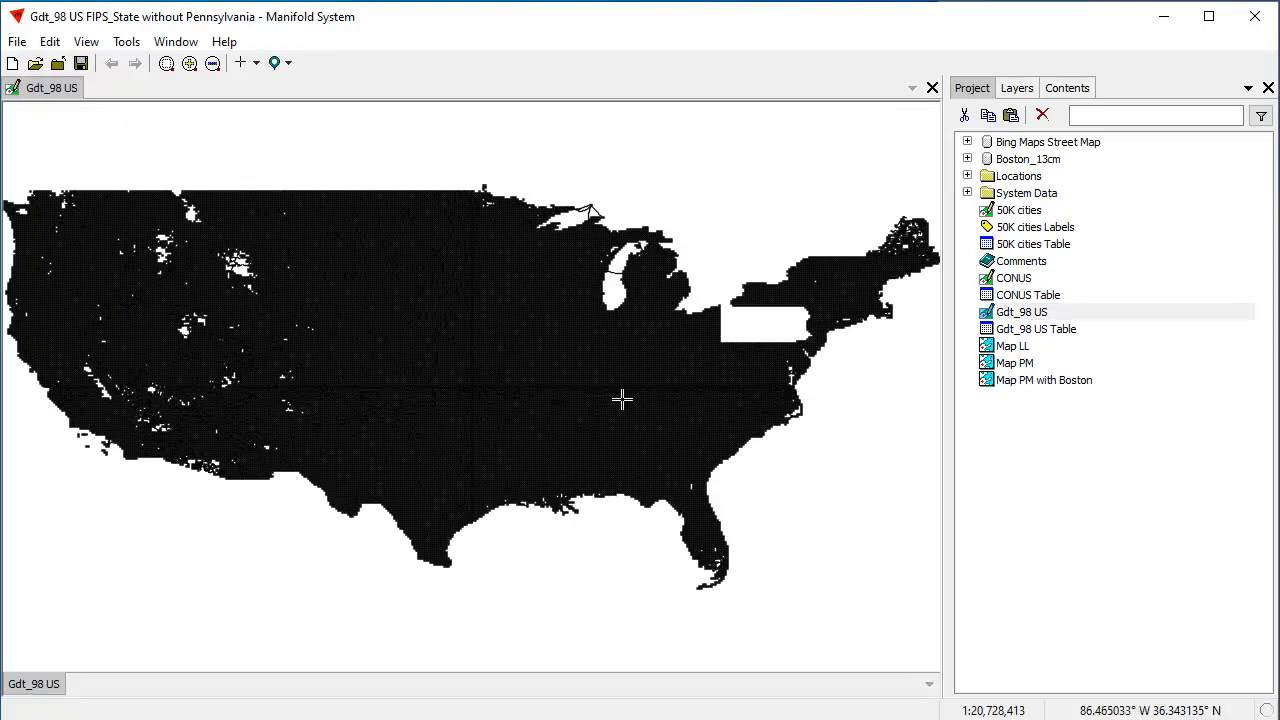
drag(371, 408, 440, 470)
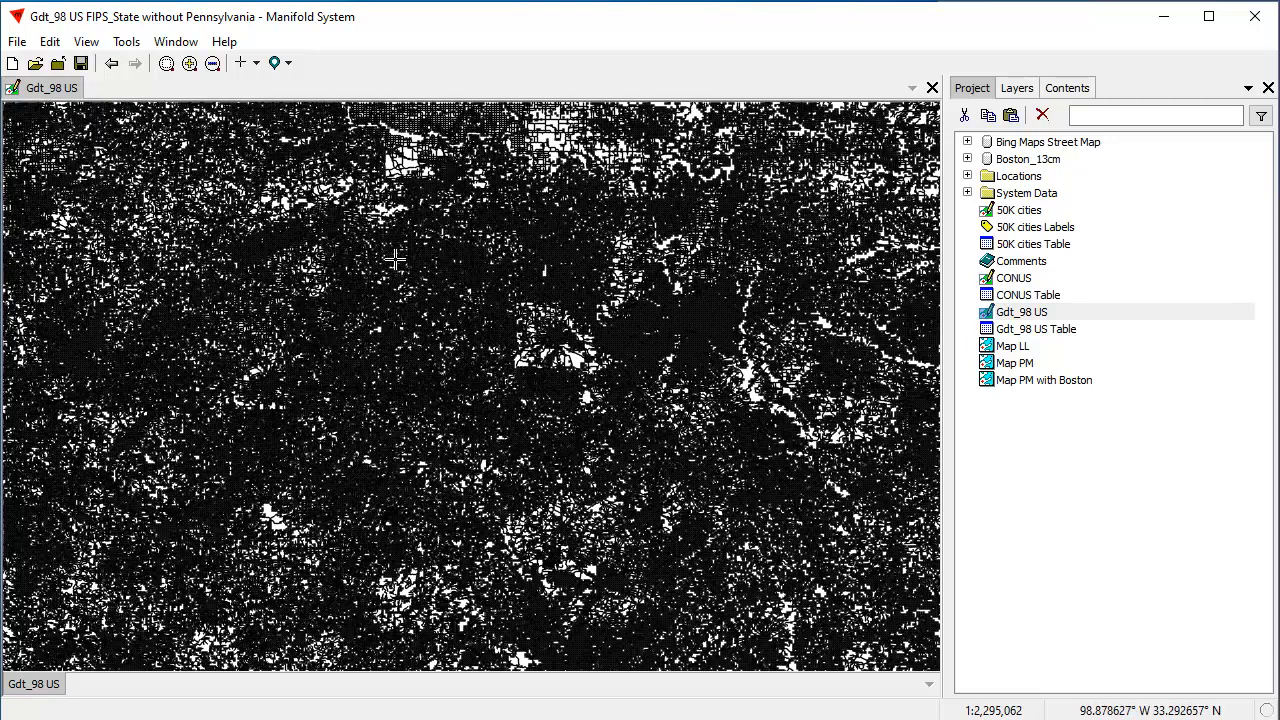
drag(397, 263, 605, 424)
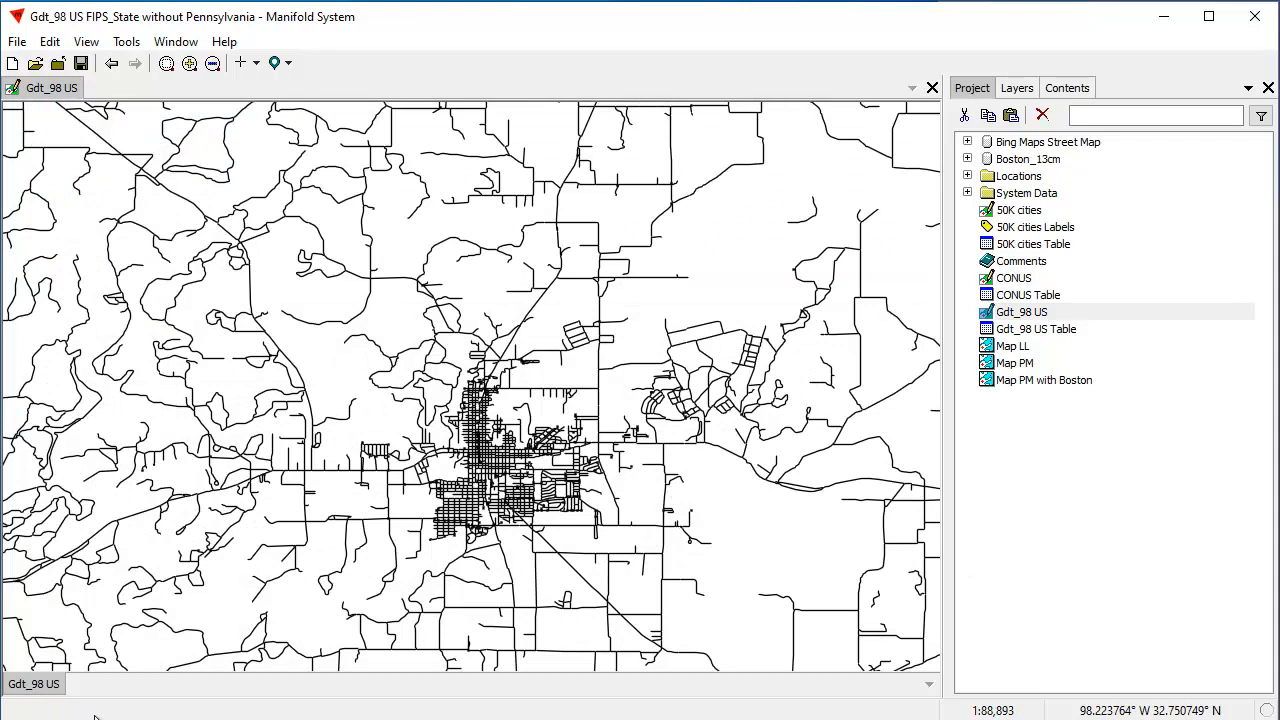
double_click(45, 686)
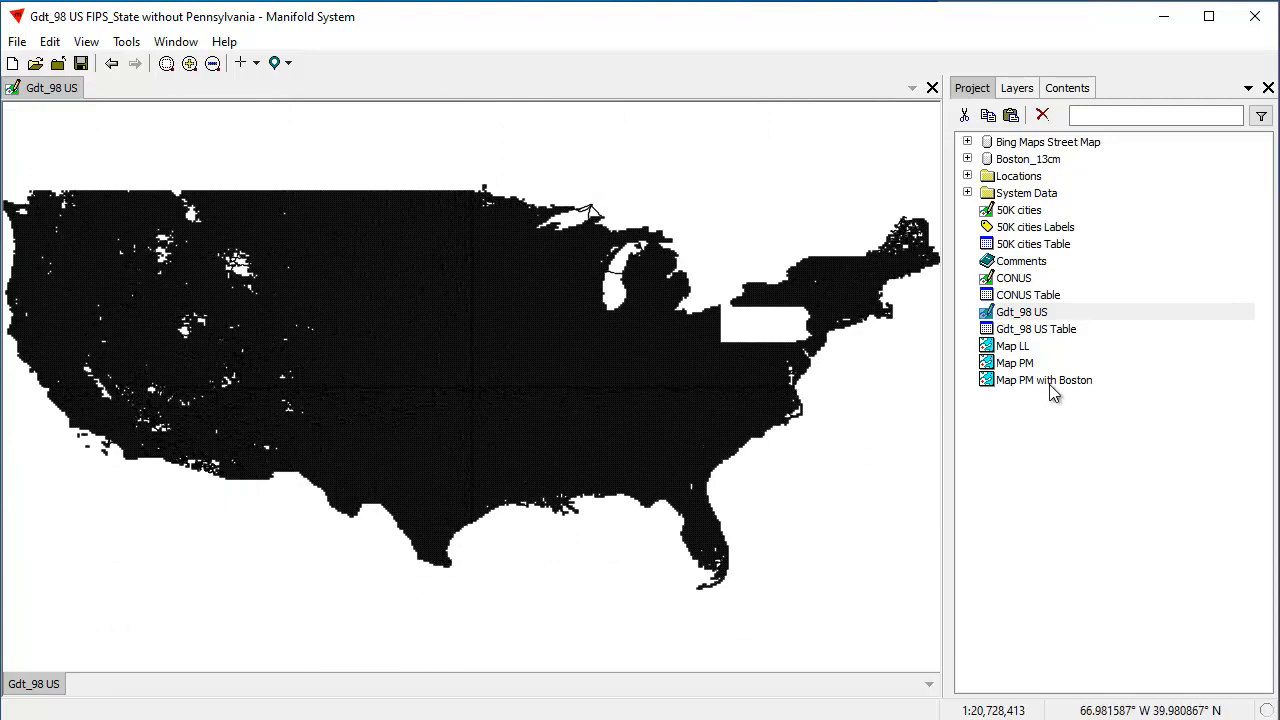
Open Map PM and toggle the Gdt_98 US layer off and back on
double_click(1014, 363)
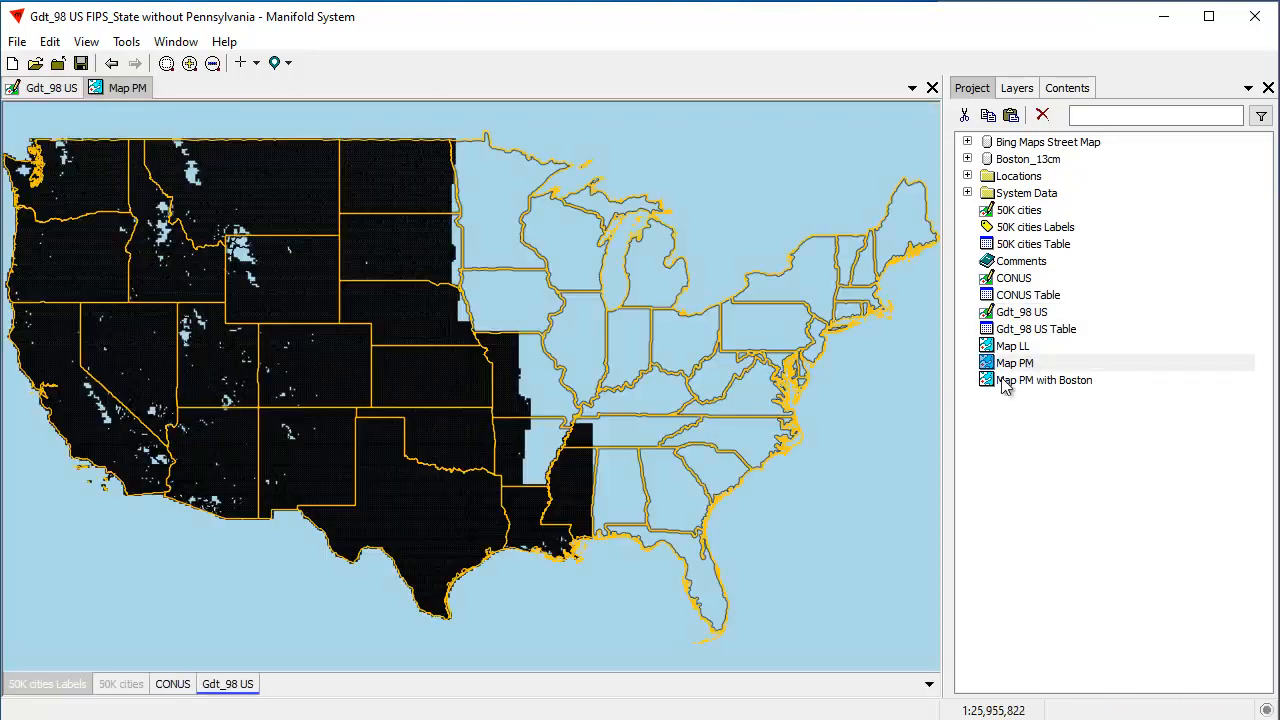
click(241, 688)
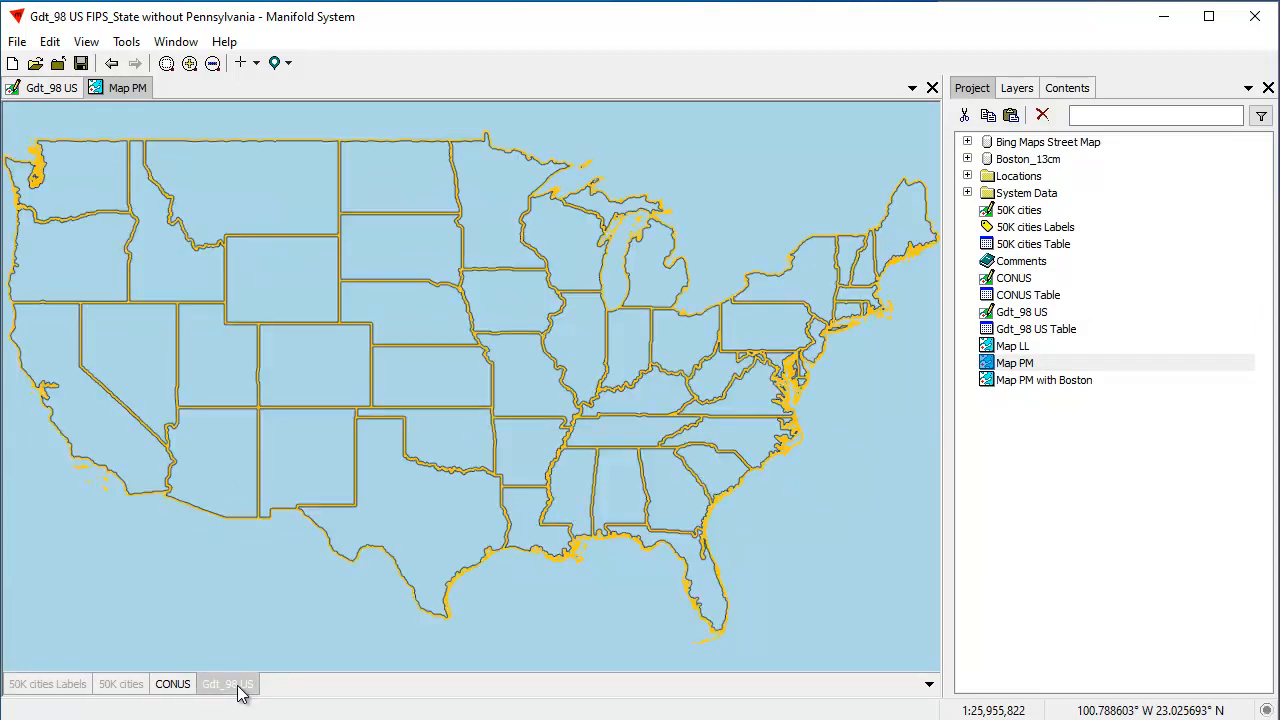
shift+click(241, 688)
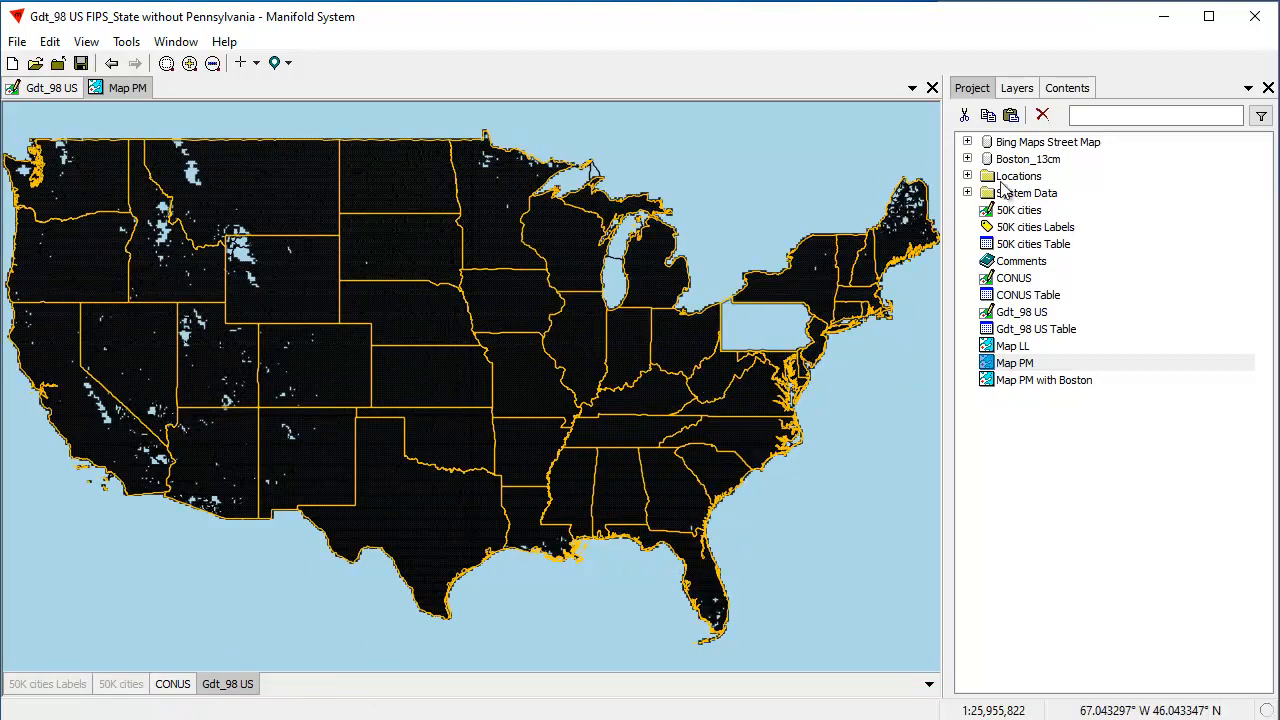
Add the Bing Maps Street Map Image to Map PM as the background layer beneath Gdt_98 US
click(967, 142)
drag(1110, 197, 510, 582)
mouse_move(500, 697)
mouse_down()
mouse_move(235, 703)
mouse_move(243, 688)
mouse_up()
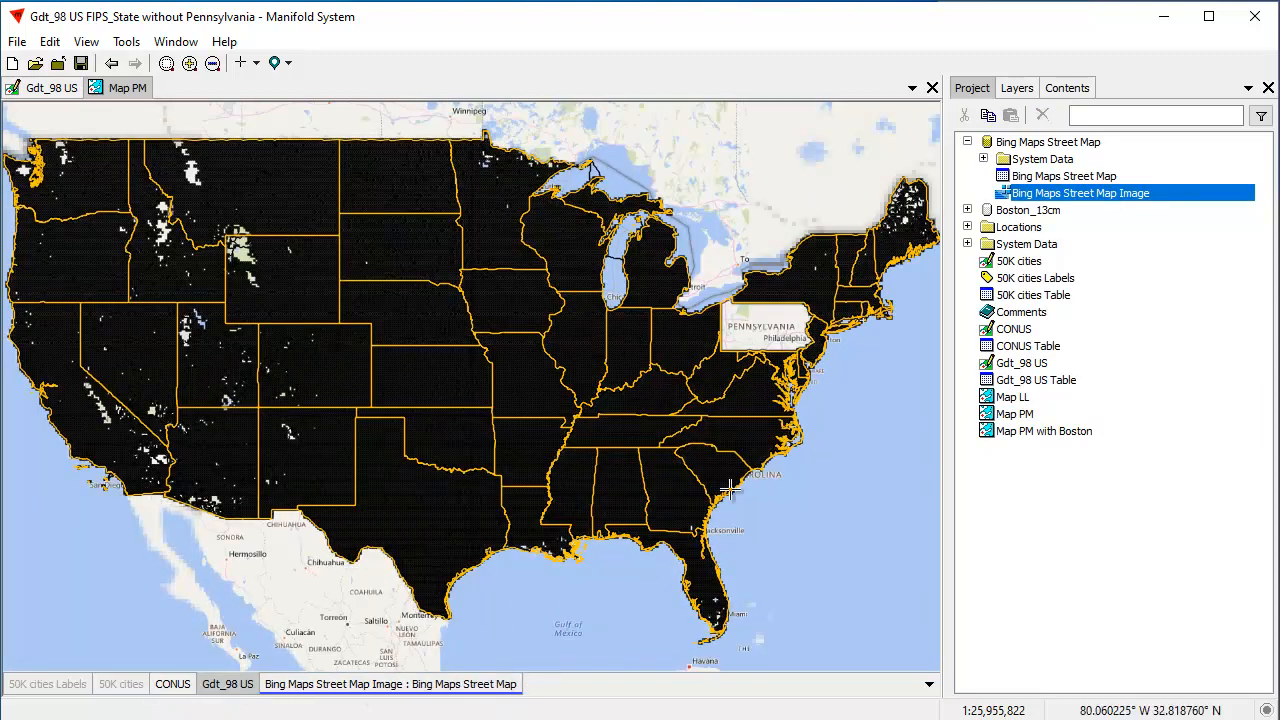
Examine the street lines over the Bing background around Washington, D.C. and southward along the Potomac River
drag(694, 340, 822, 452)
drag(612, 252, 760, 422)
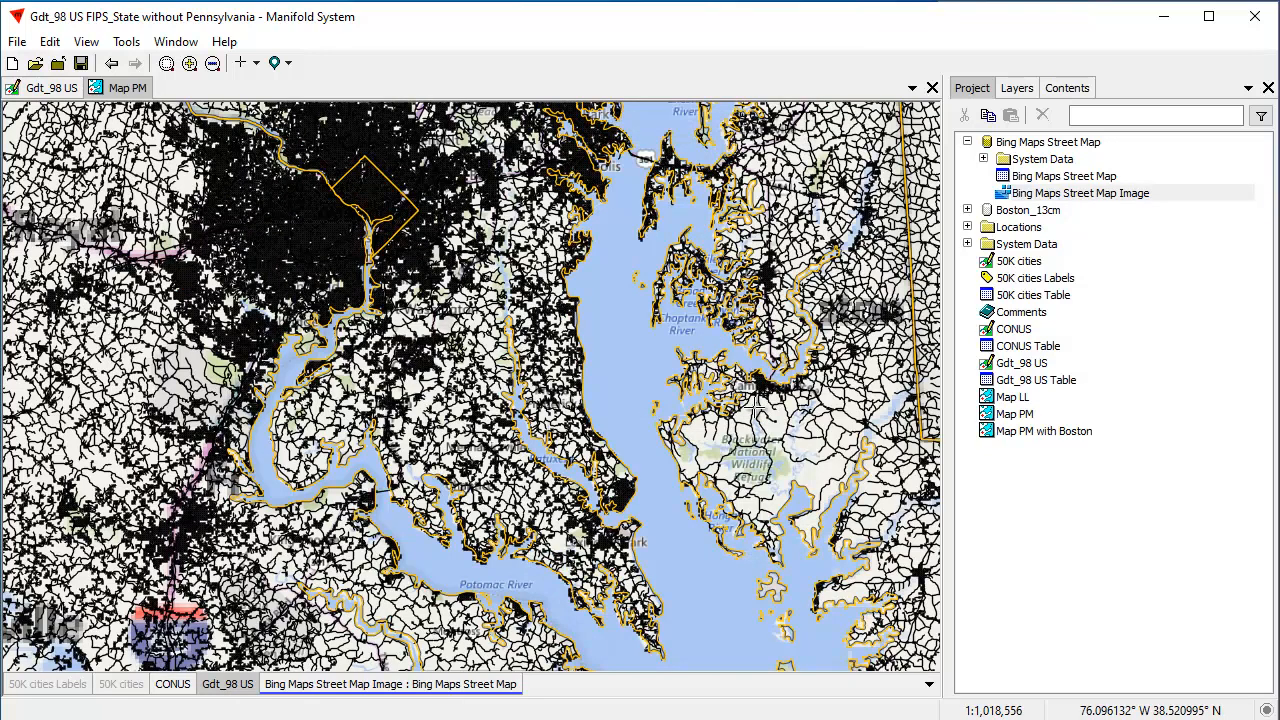
drag(291, 141, 438, 266)
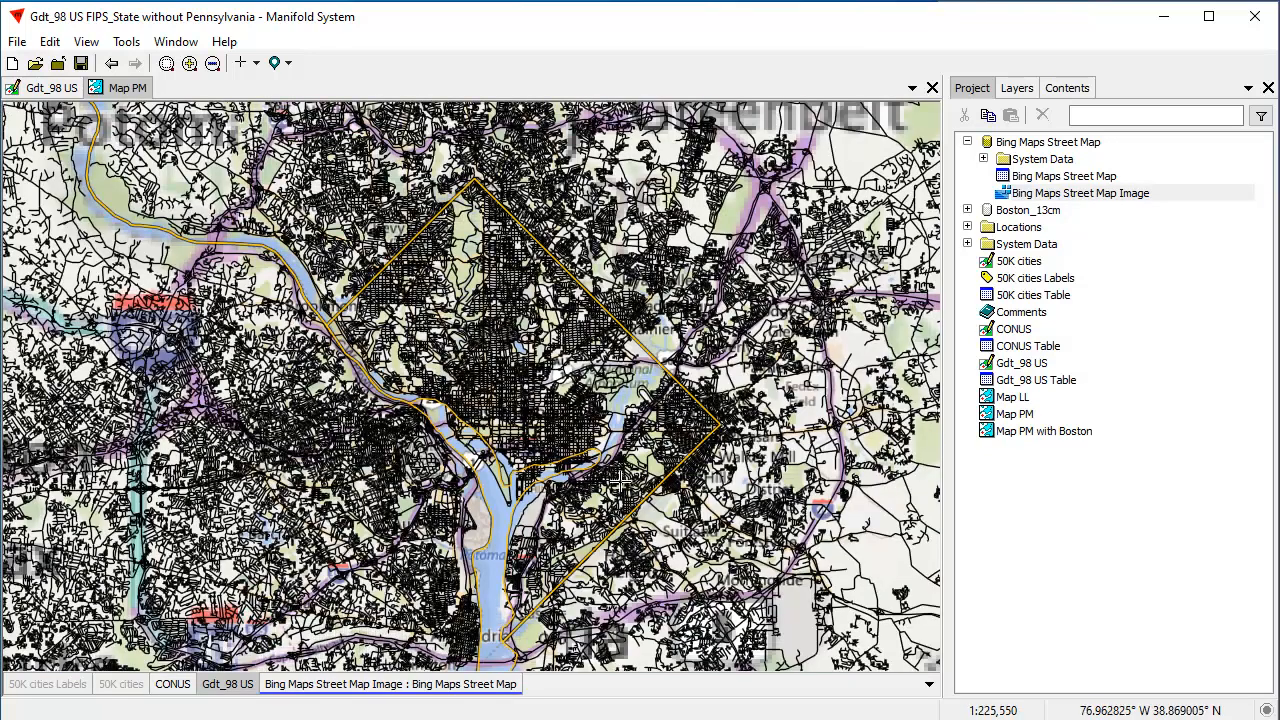
drag(279, 497, 614, 362)
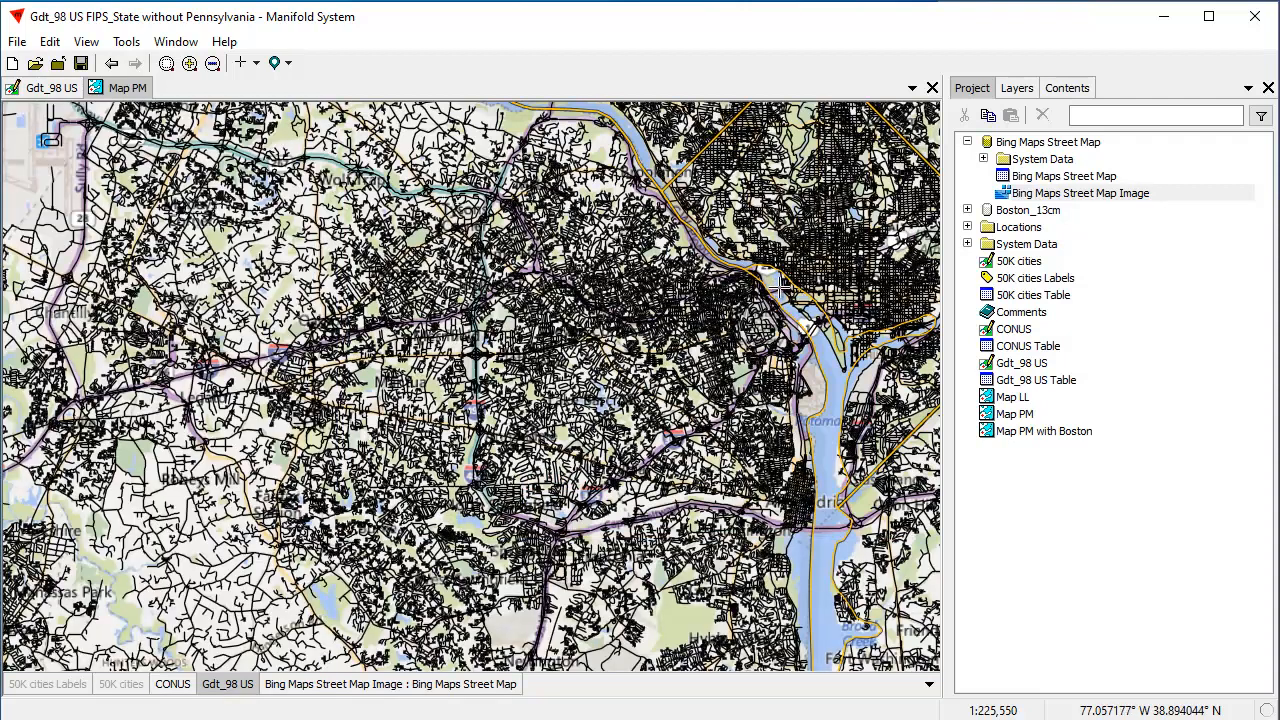
drag(800, 290, 425, 385)
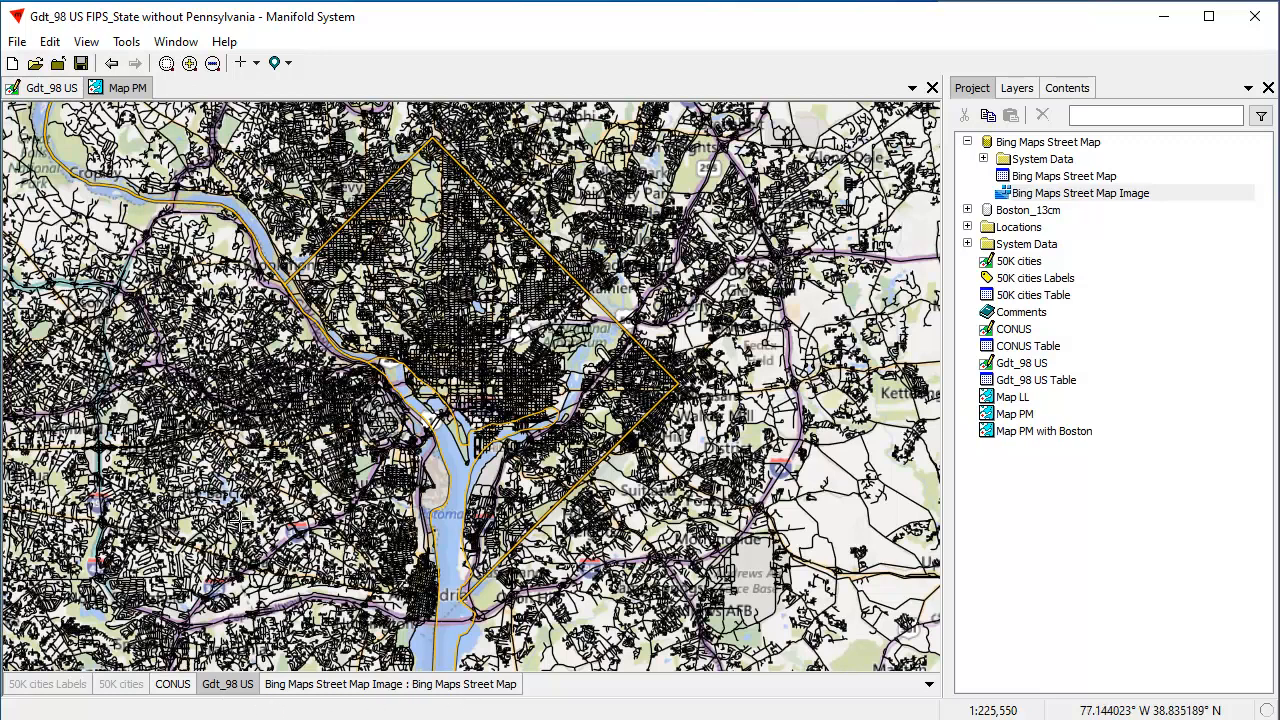
drag(265, 567, 435, 321)
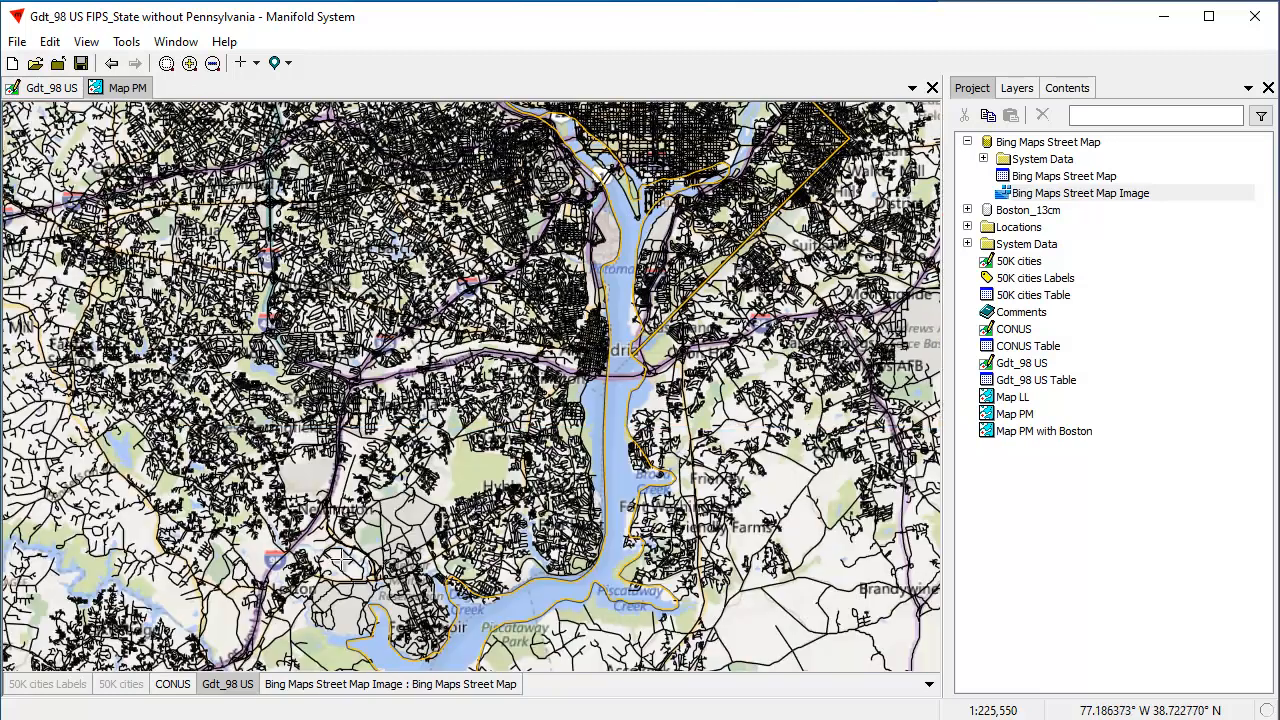
drag(286, 578, 356, 328)
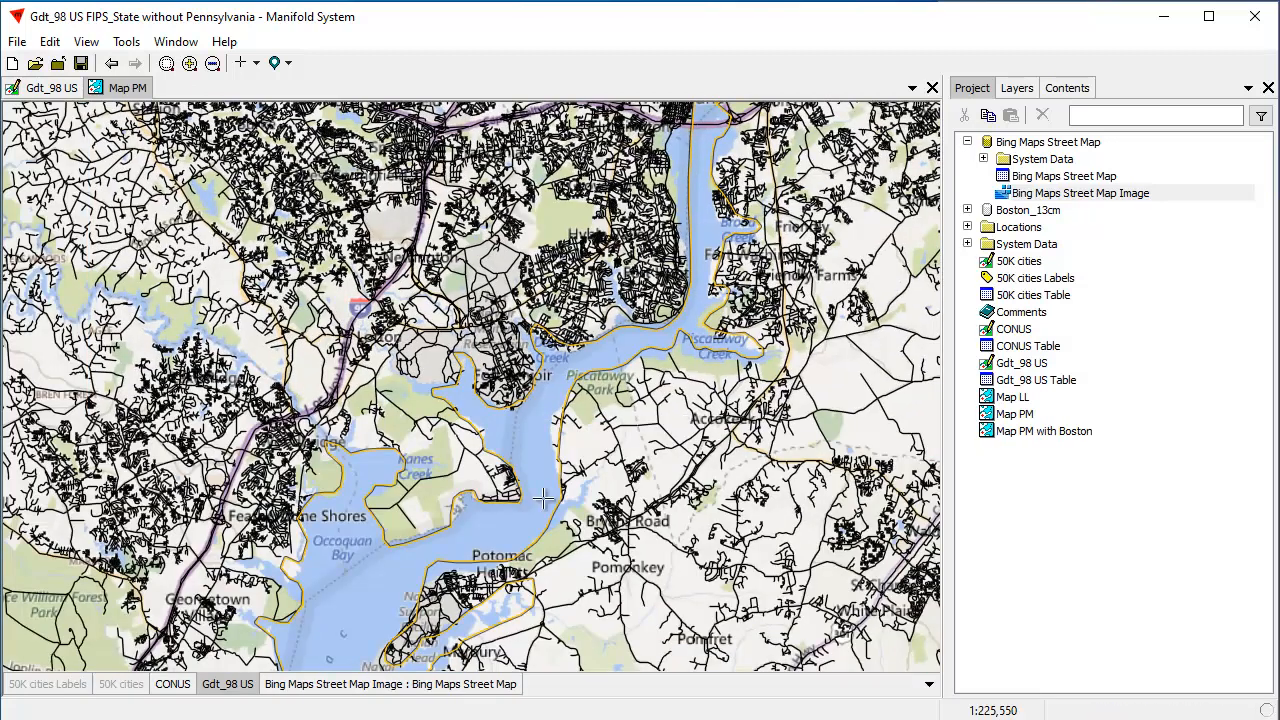
Show the component information for Map PM with Gdt_98 US as the active layer
click(1074, 92)
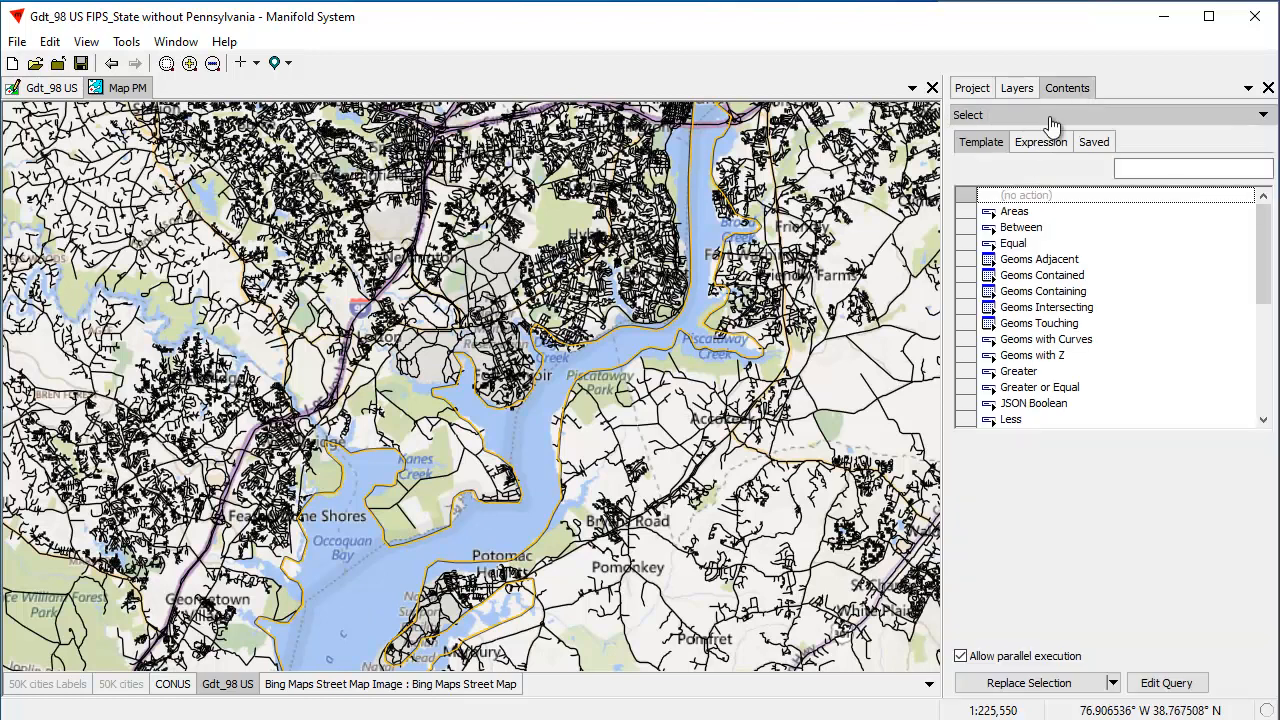
click(1049, 116)
click(1049, 139)
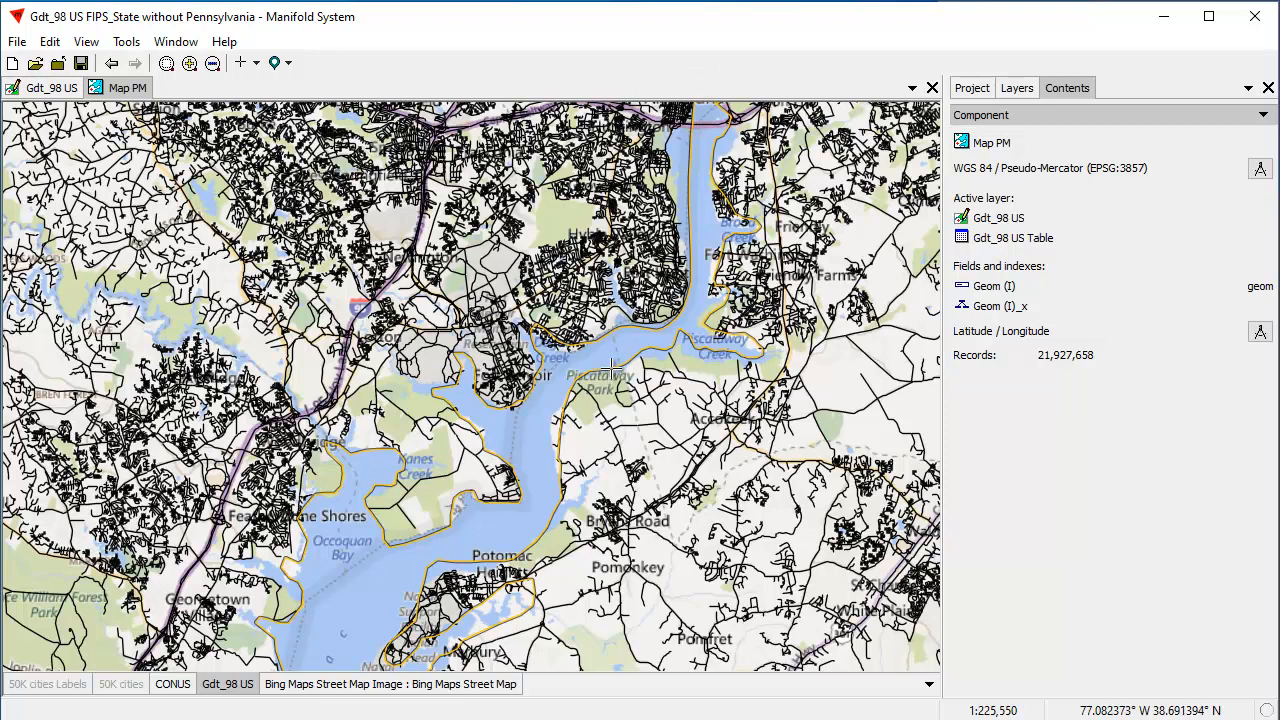
Remove the Bing Maps Street Map Image layer from Map PM
scroll(580, 400, down, 2)
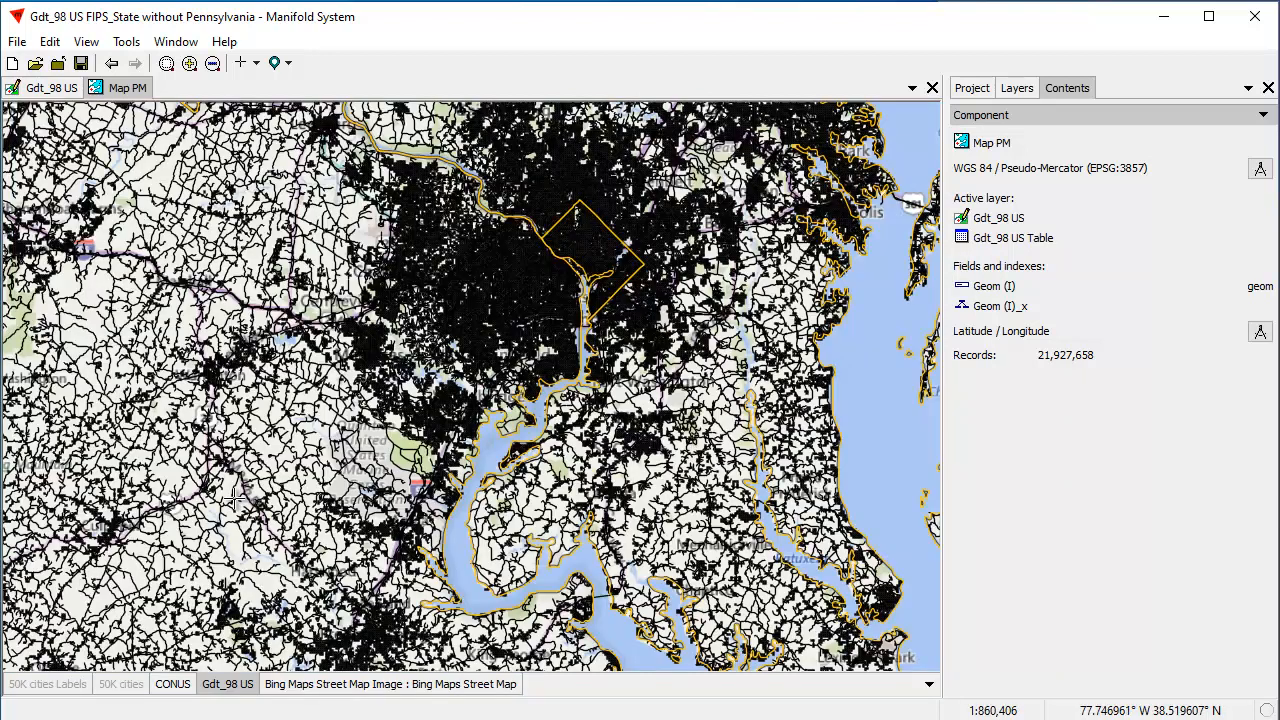
drag(203, 525, 525, 352)
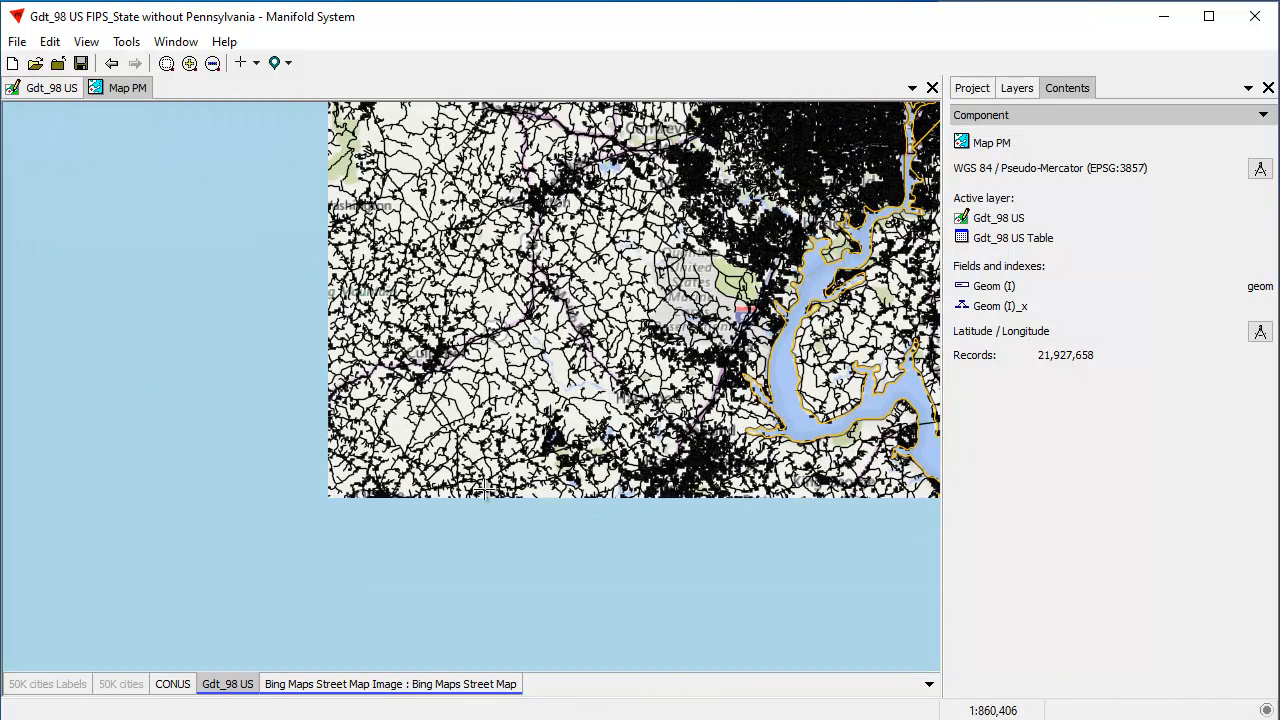
click(422, 688)
right_click(424, 688)
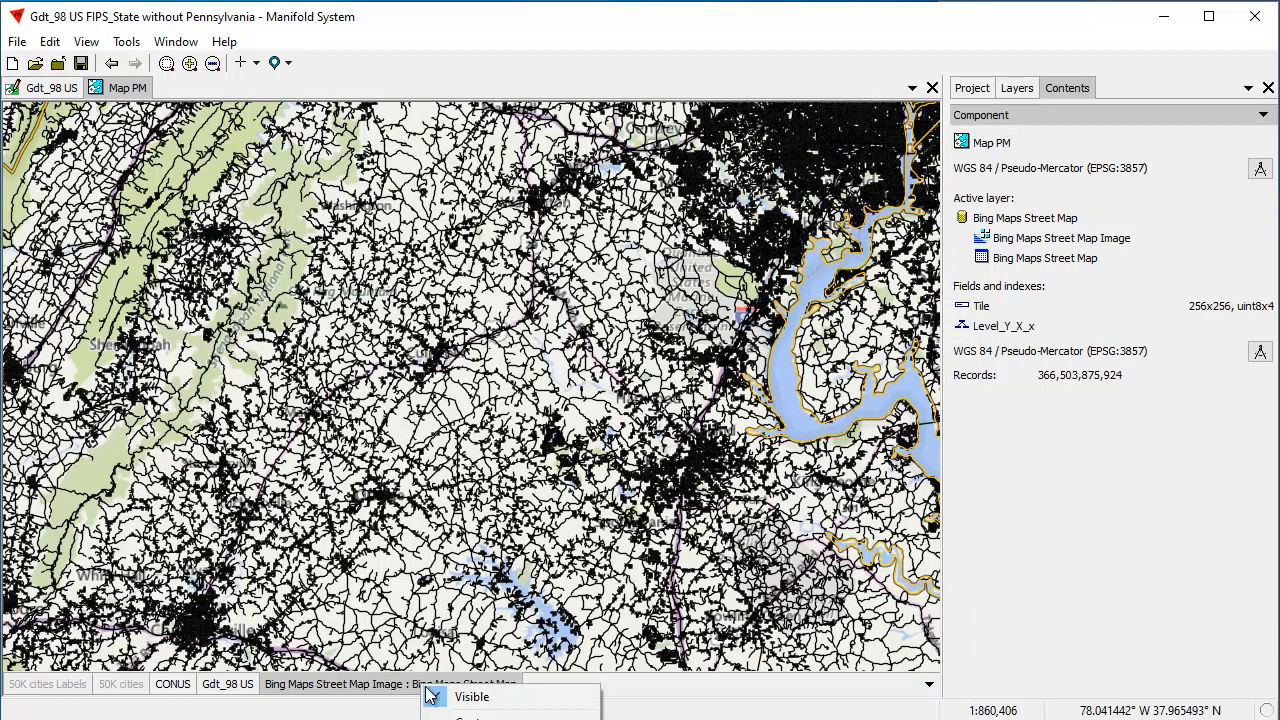
click(460, 719)
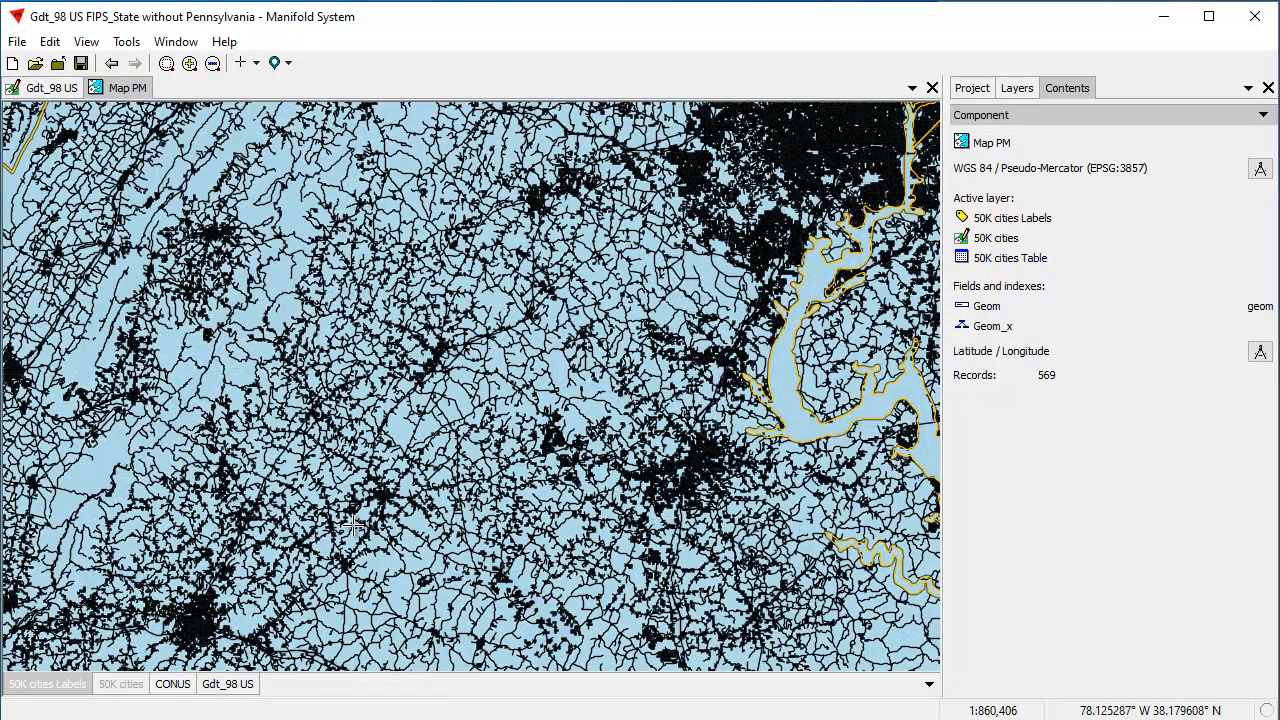
Fit Map PM to the Gdt_98 US layer and turn on the 50K cities and 50K cities Labels layers
double_click(228, 684)
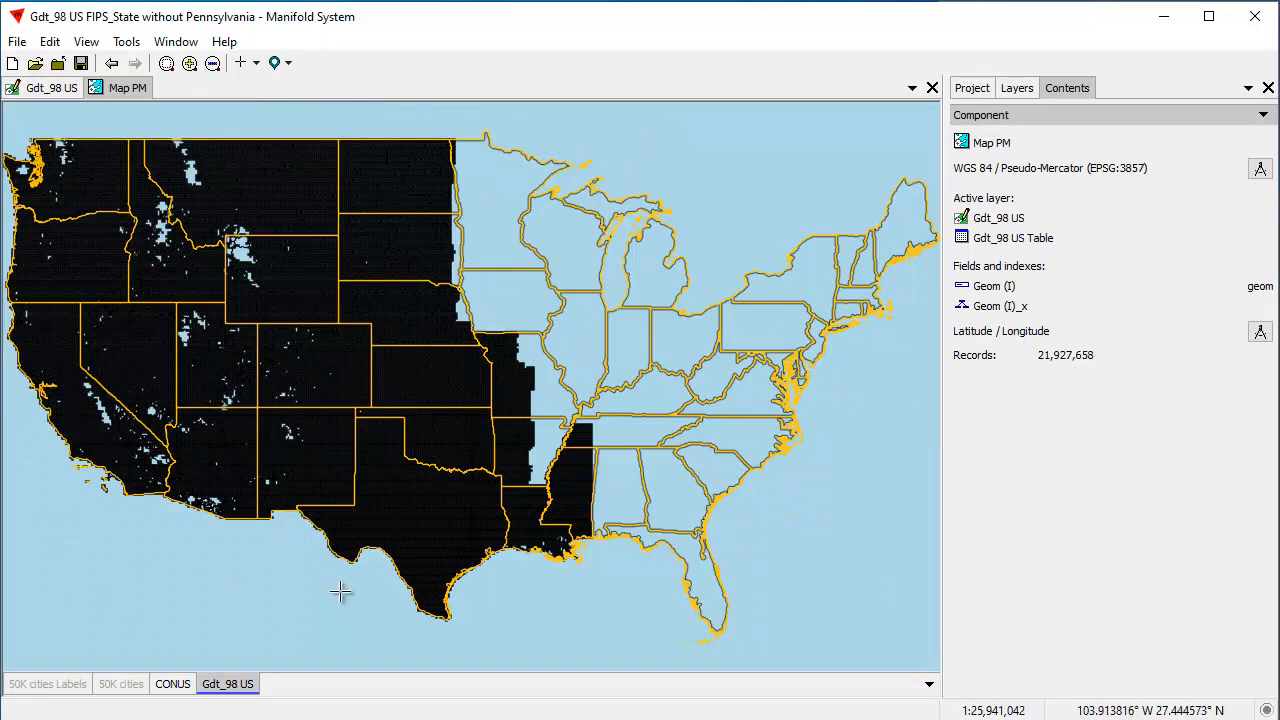
click(120, 686)
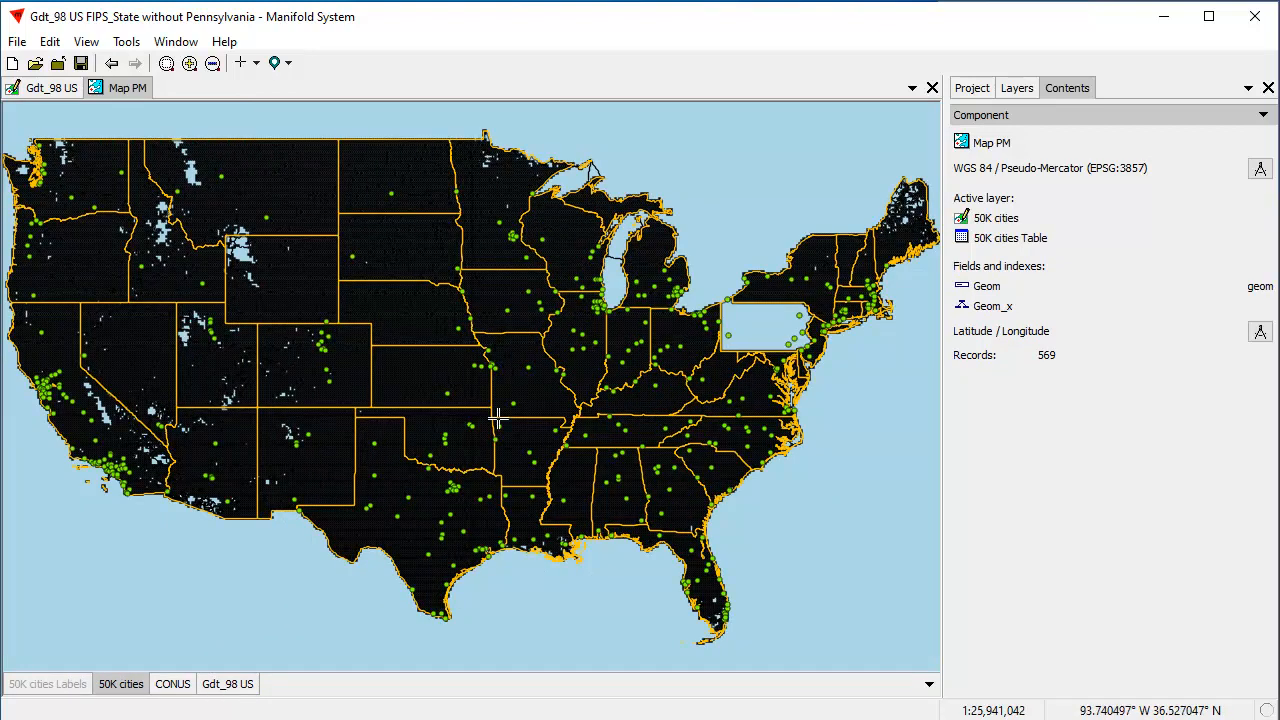
click(80, 686)
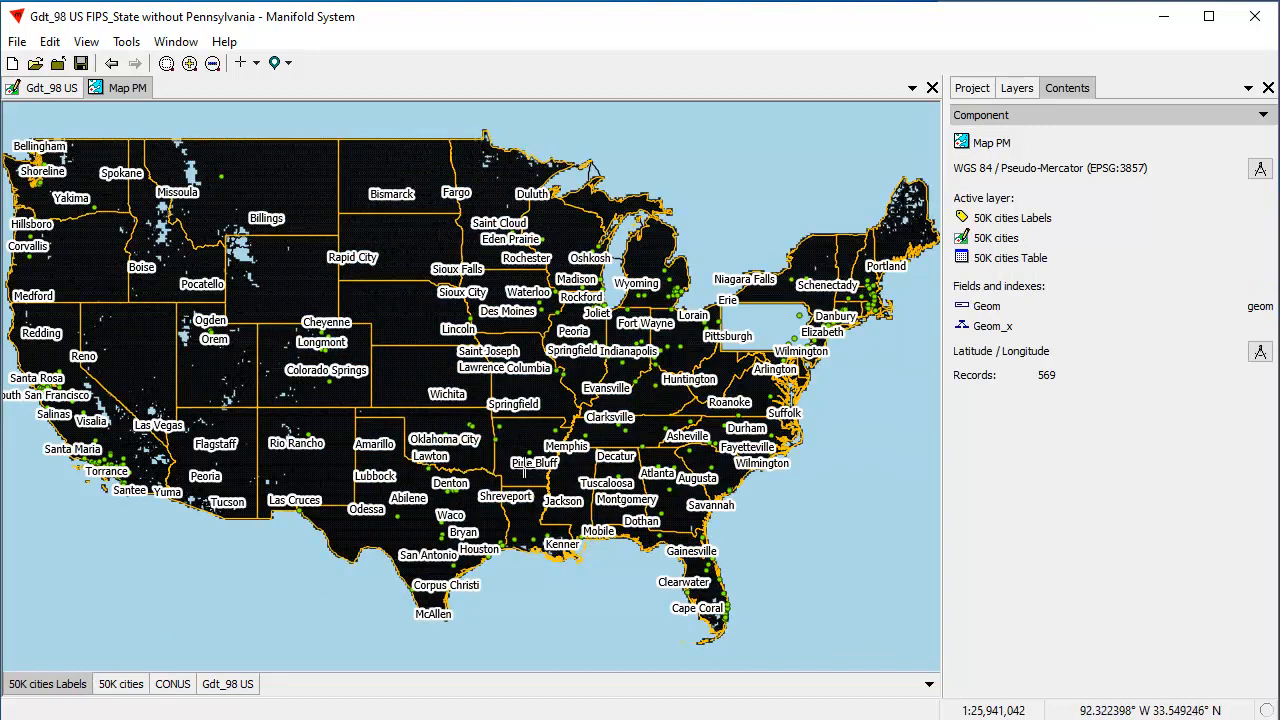
Examine the labelled street network in the southern San Francisco Bay Area around San Jose, Mountain View and Palo Alto
drag(37, 396, 83, 448)
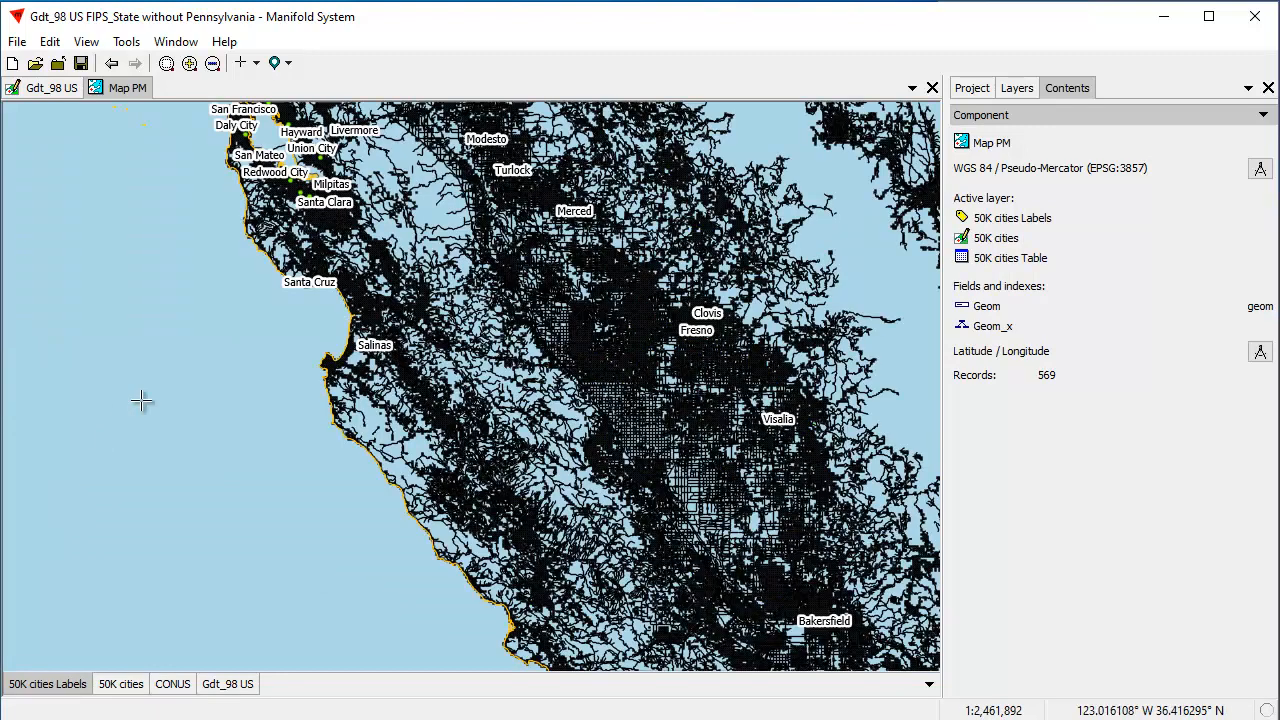
drag(240, 132, 386, 236)
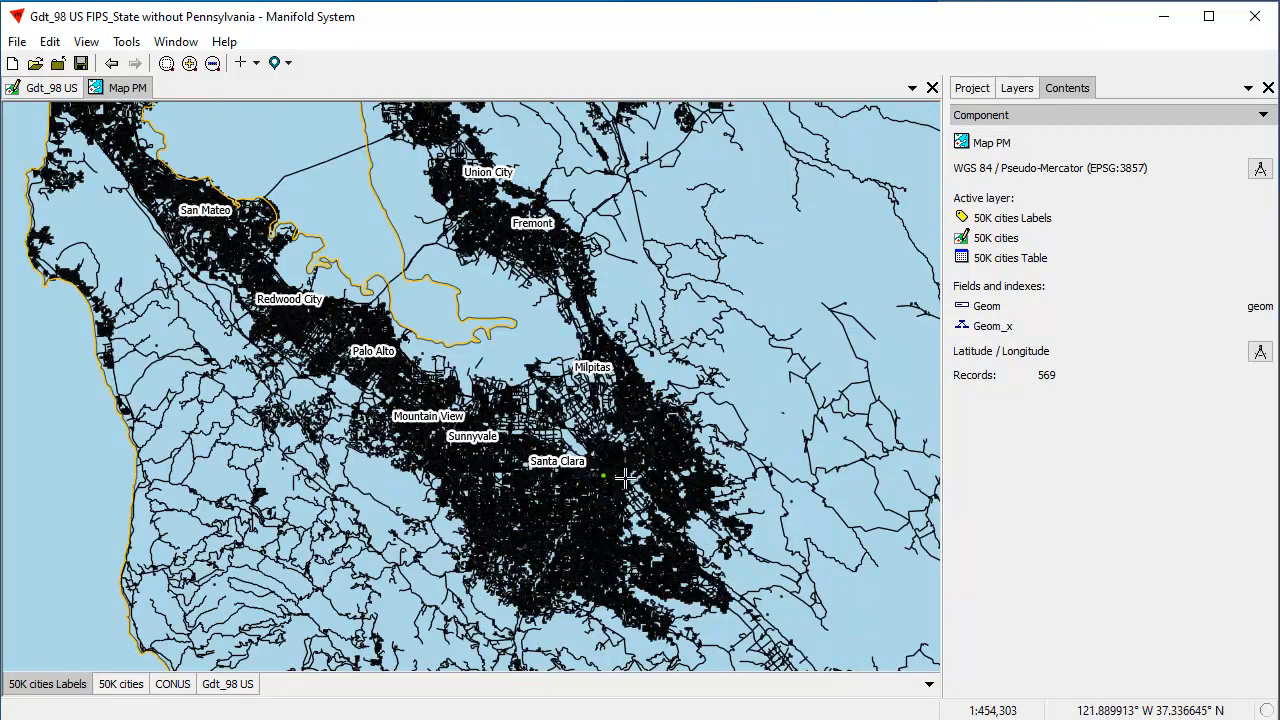
drag(356, 390, 668, 548)
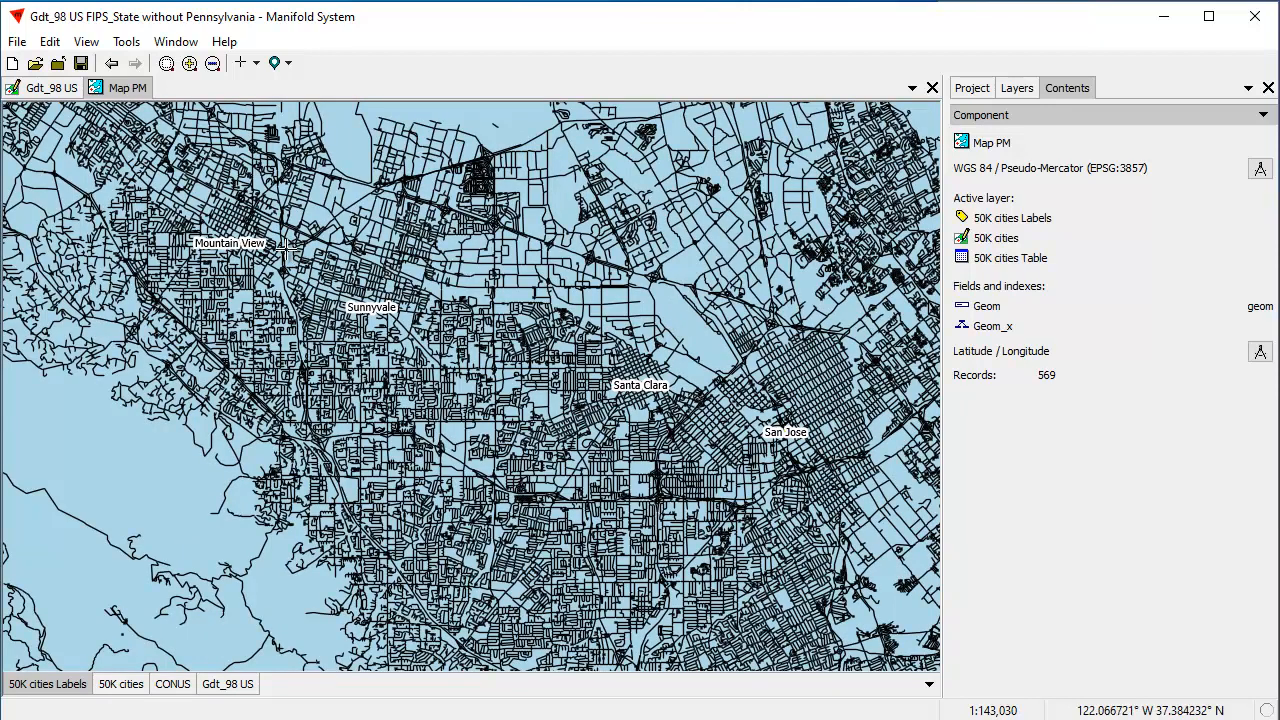
drag(287, 252, 297, 409)
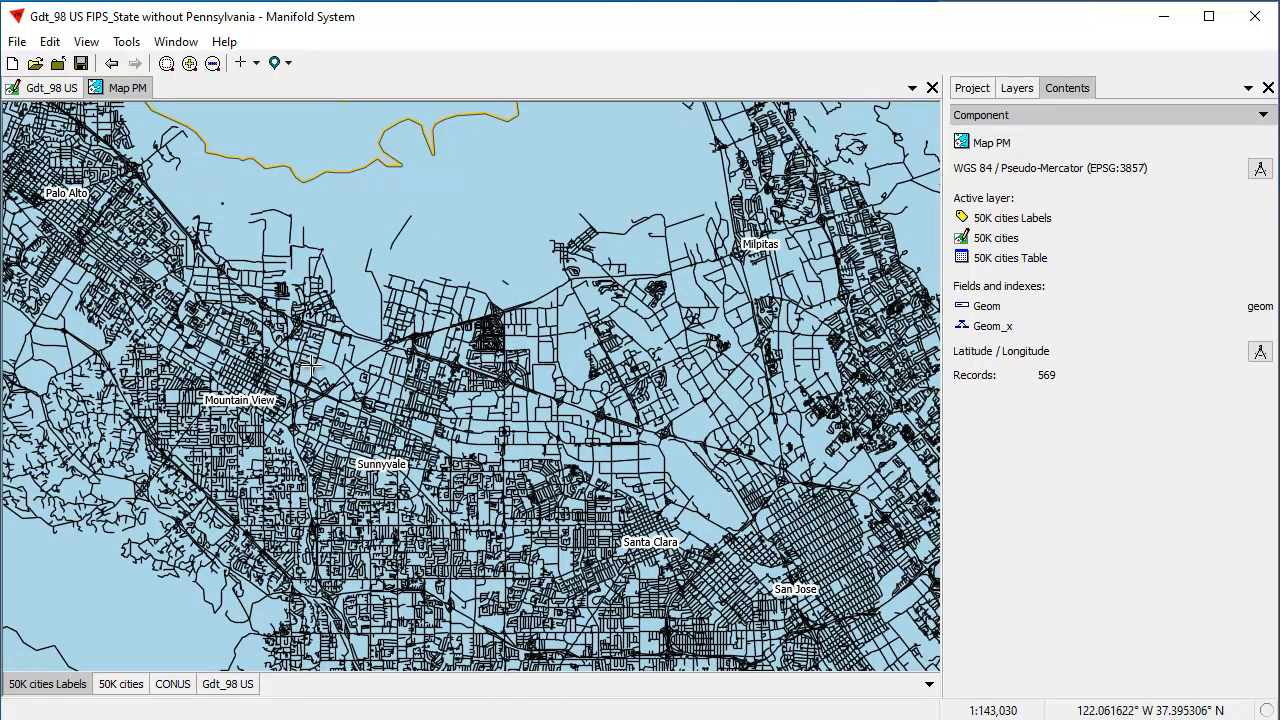
drag(64, 162, 303, 195)
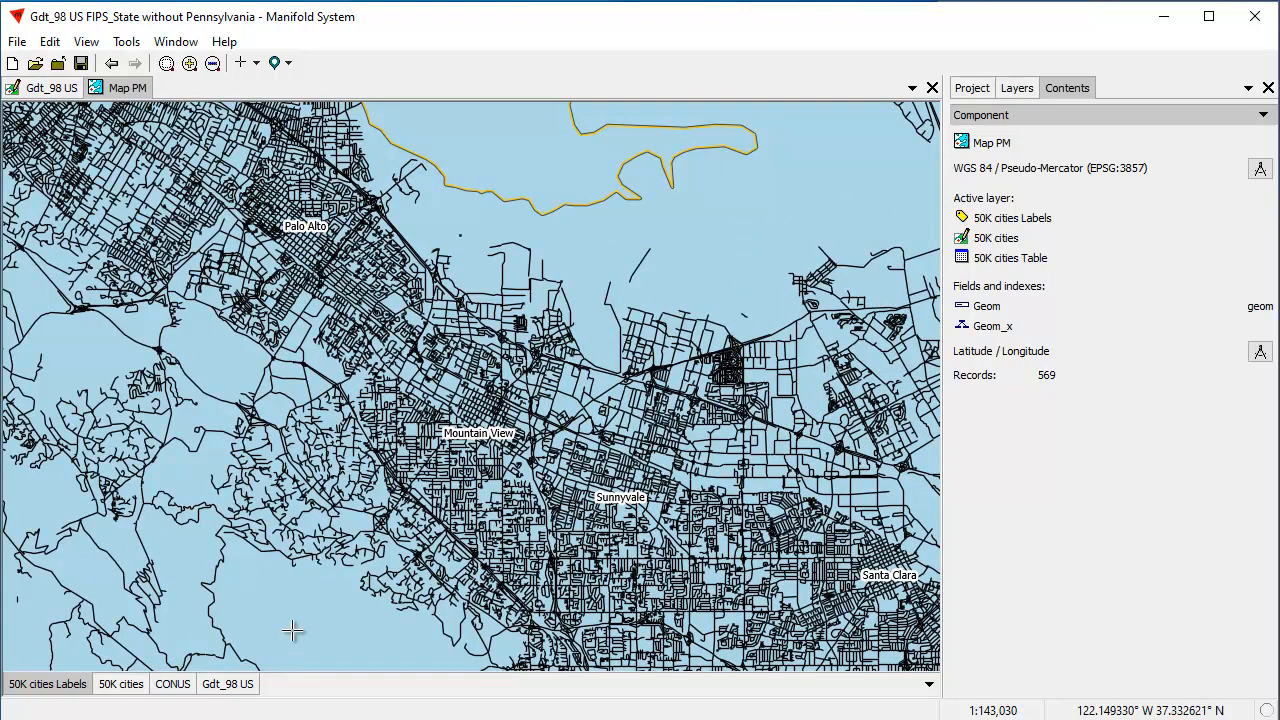
Open the 13cm Boston image from the Boston_13cm data source and examine the Boston waterfront up close
click(972, 88)
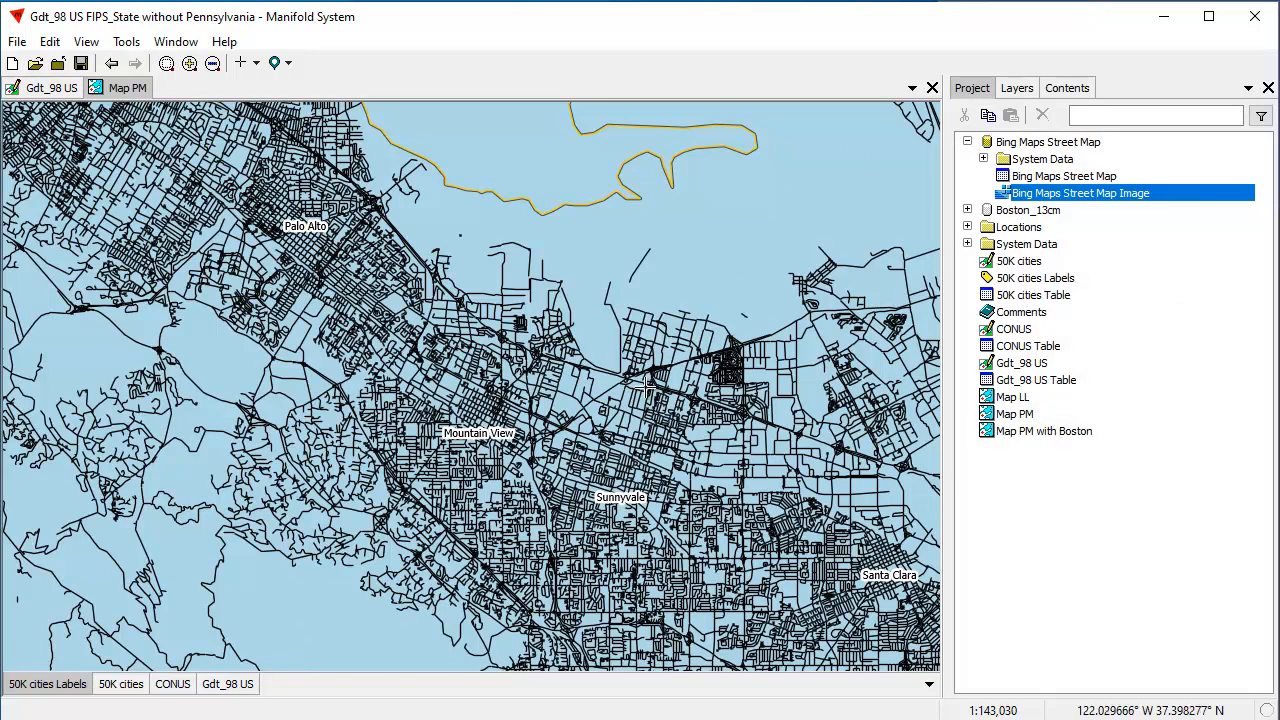
scroll(662, 395, down, 1)
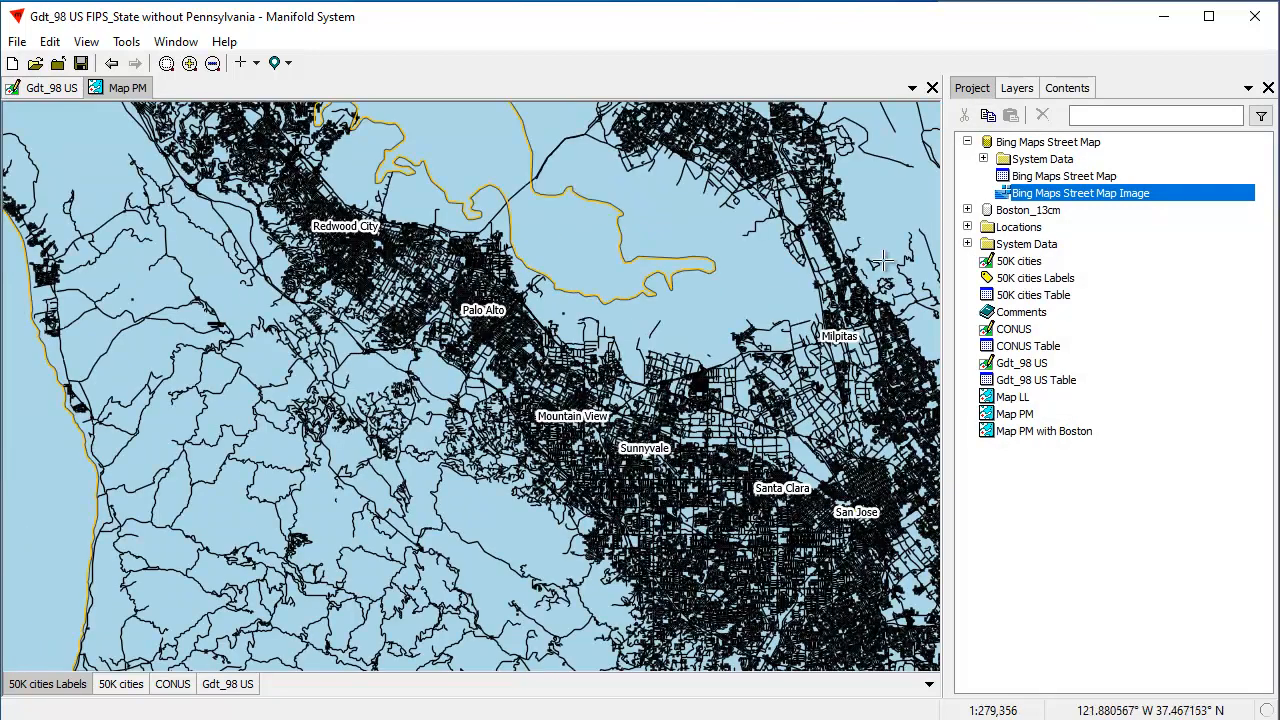
click(968, 210)
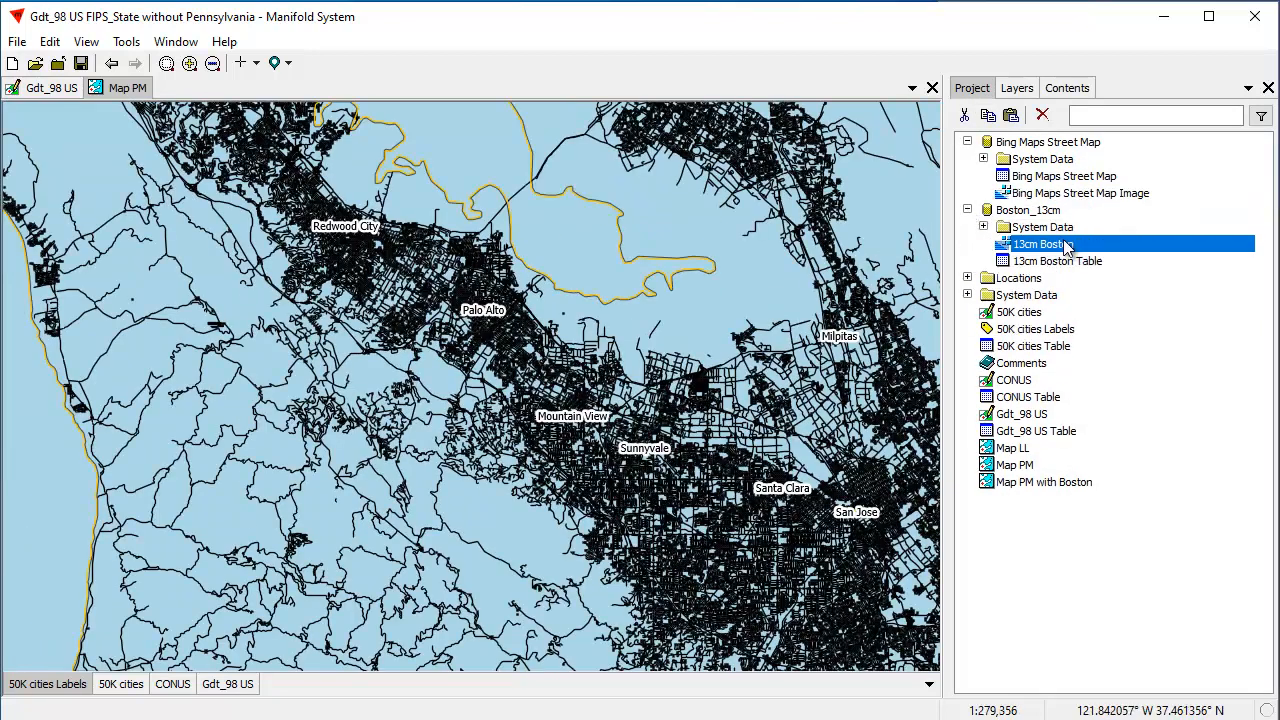
double_click(1066, 247)
scroll(733, 385, up, 3)
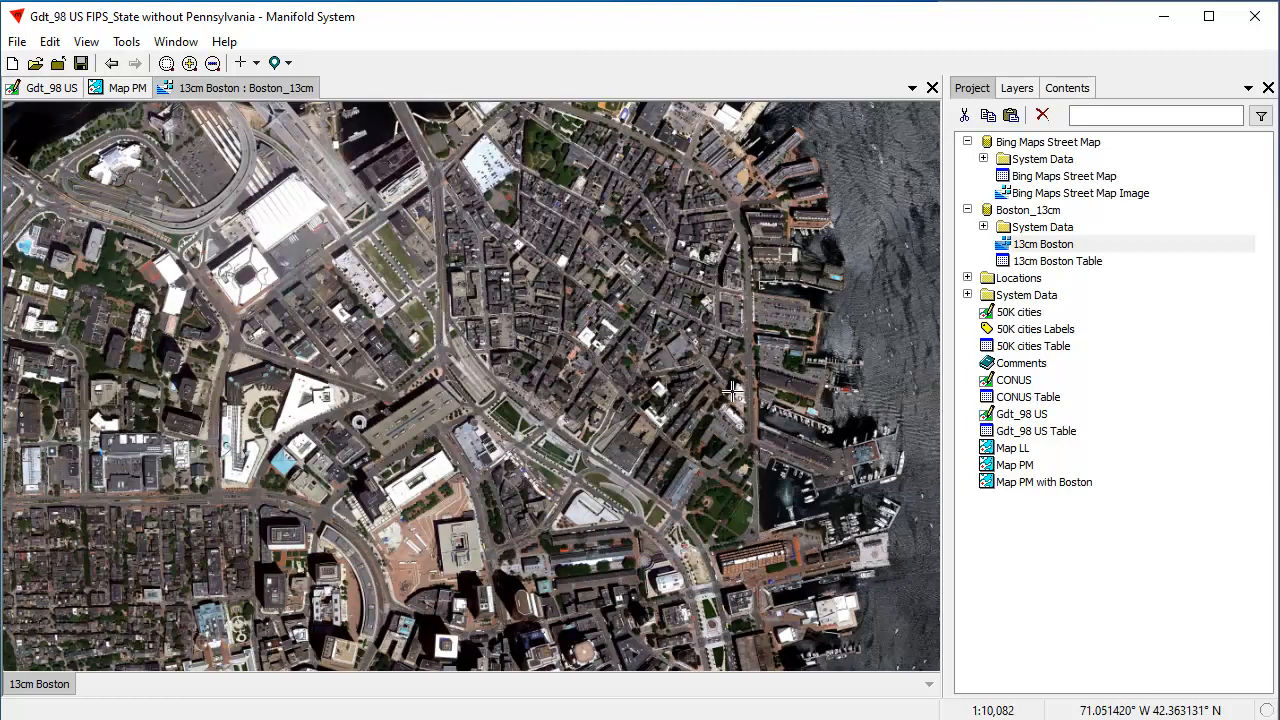
Examine downtown Boston and the park with the carousel up close in the 13cm Boston image
scroll(432, 430, up, 3)
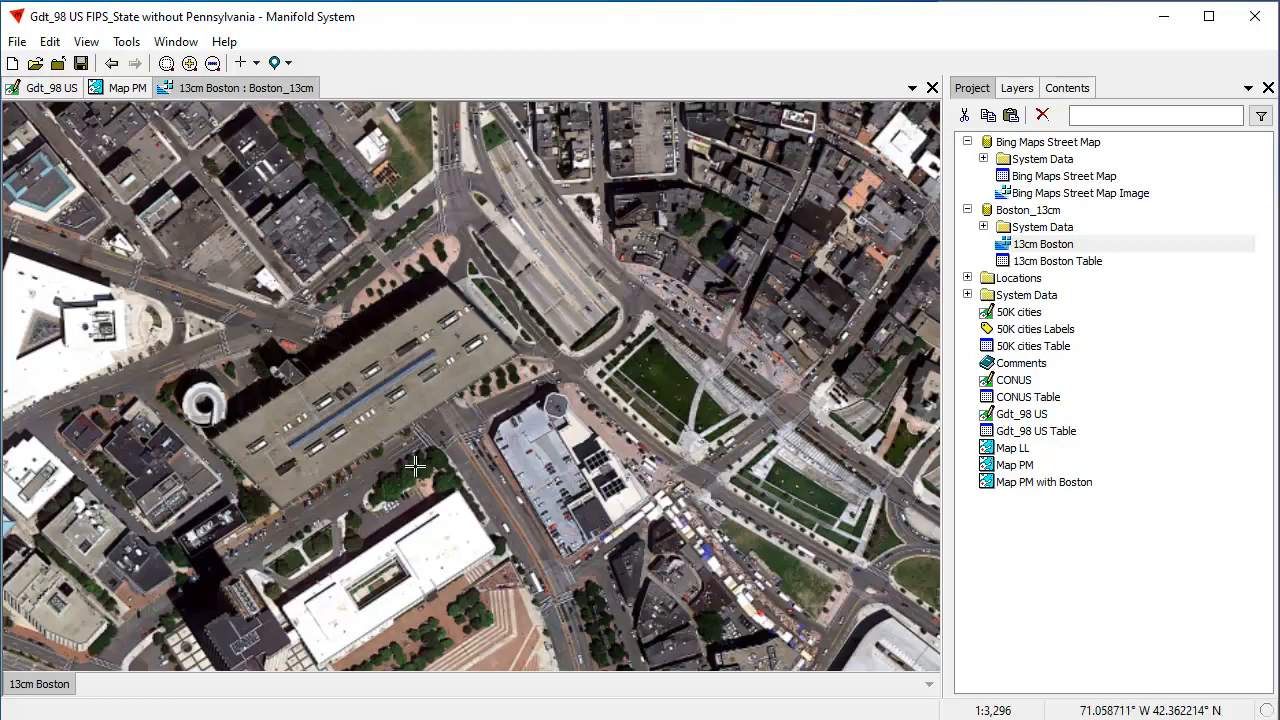
scroll(485, 387, down, 2)
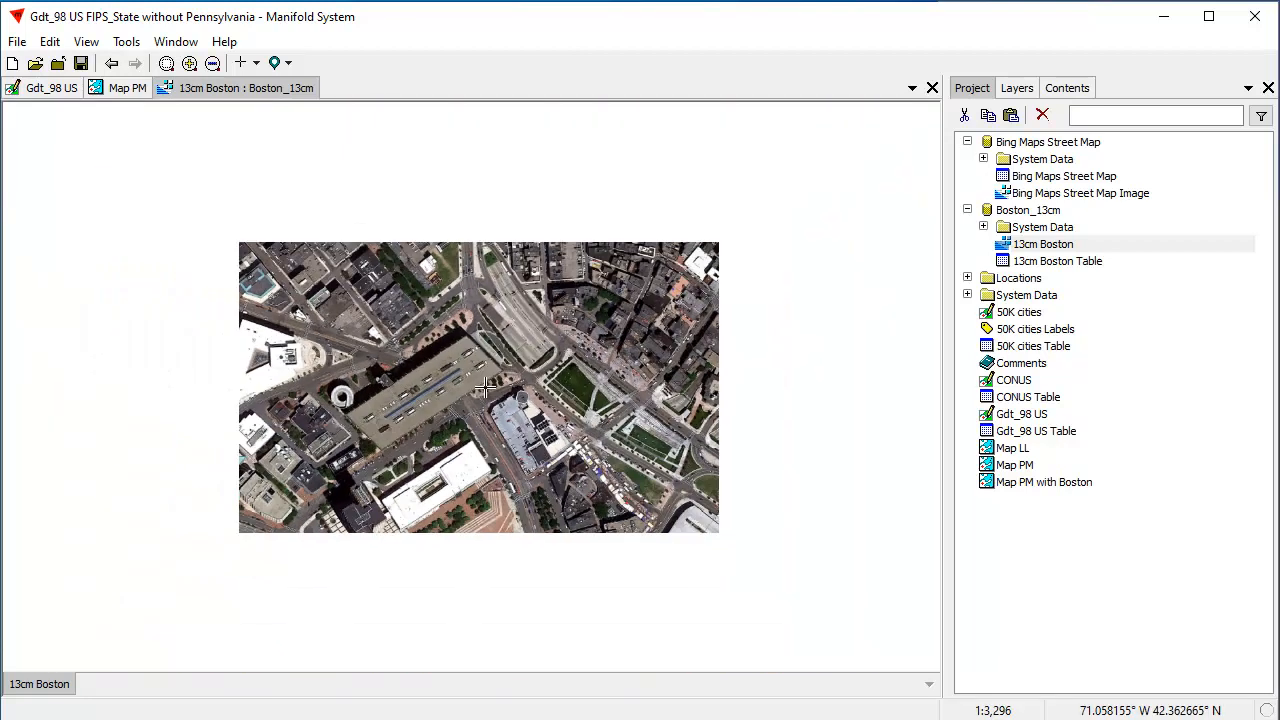
scroll(505, 430, down, 2)
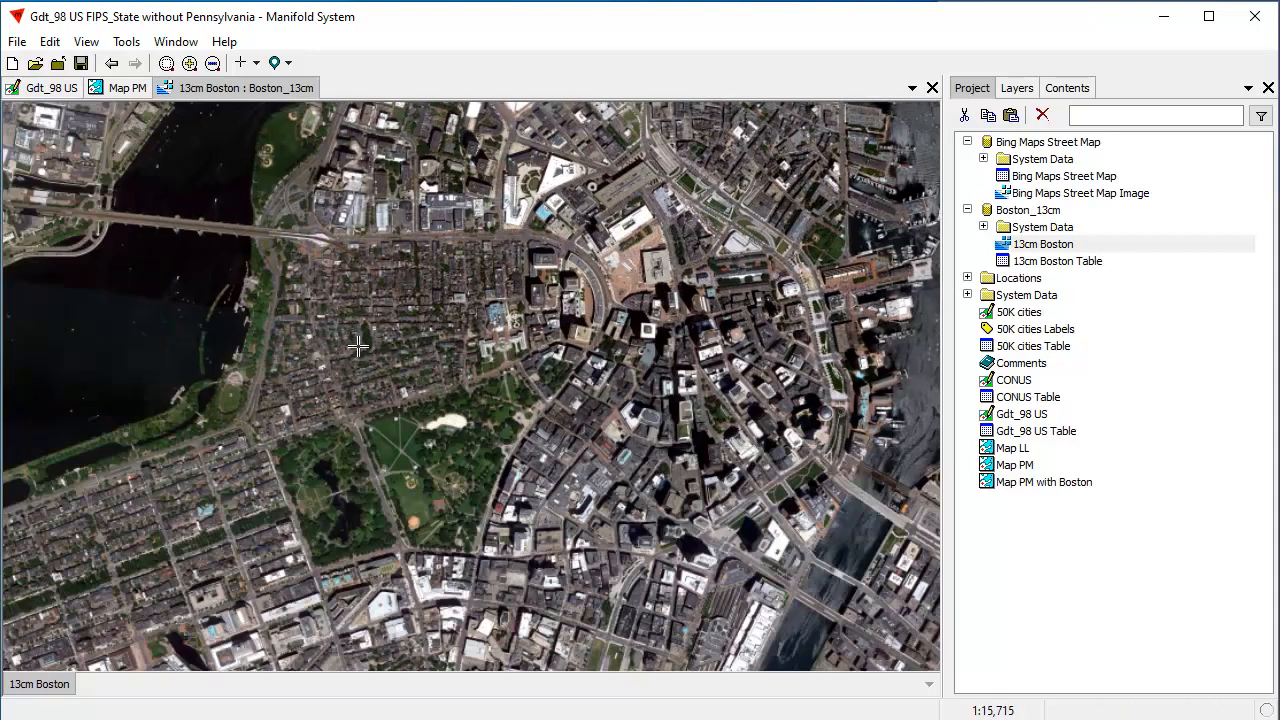
drag(330, 354, 650, 578)
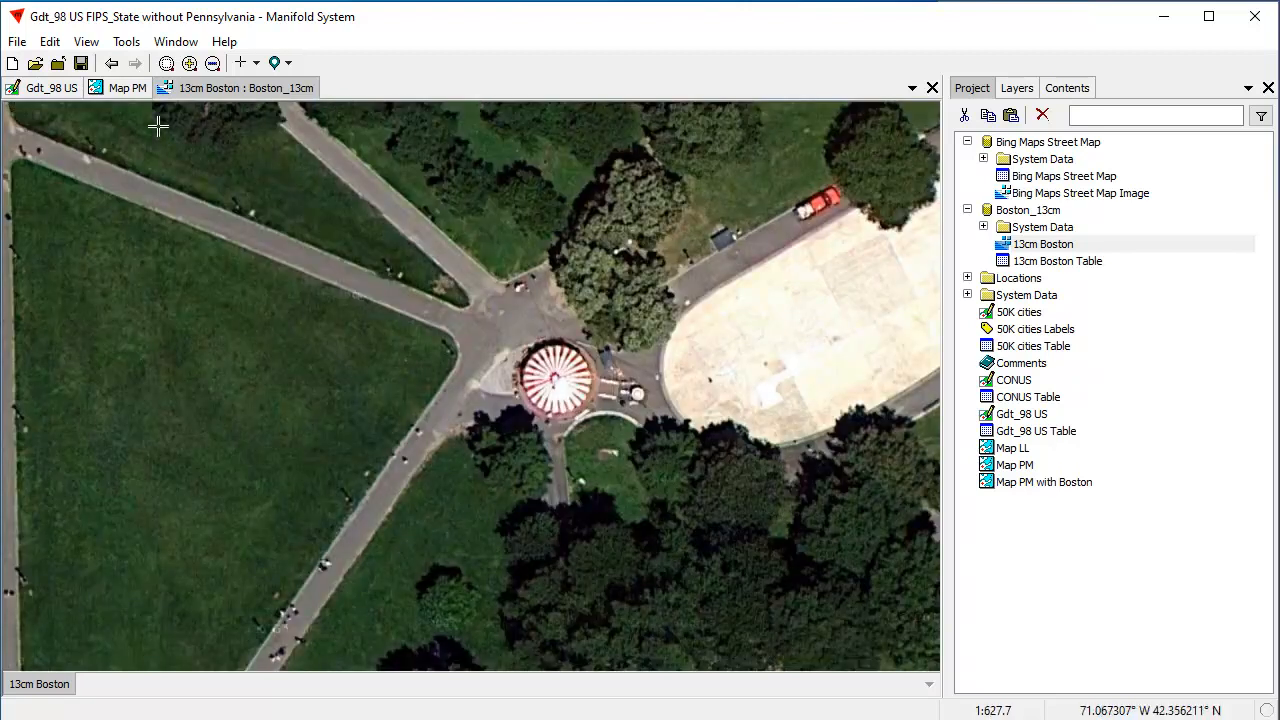
Add the 13cm Boston image to Map PM as the lowest layer, beneath the Gdt_98 US streets
click(130, 89)
click(243, 684)
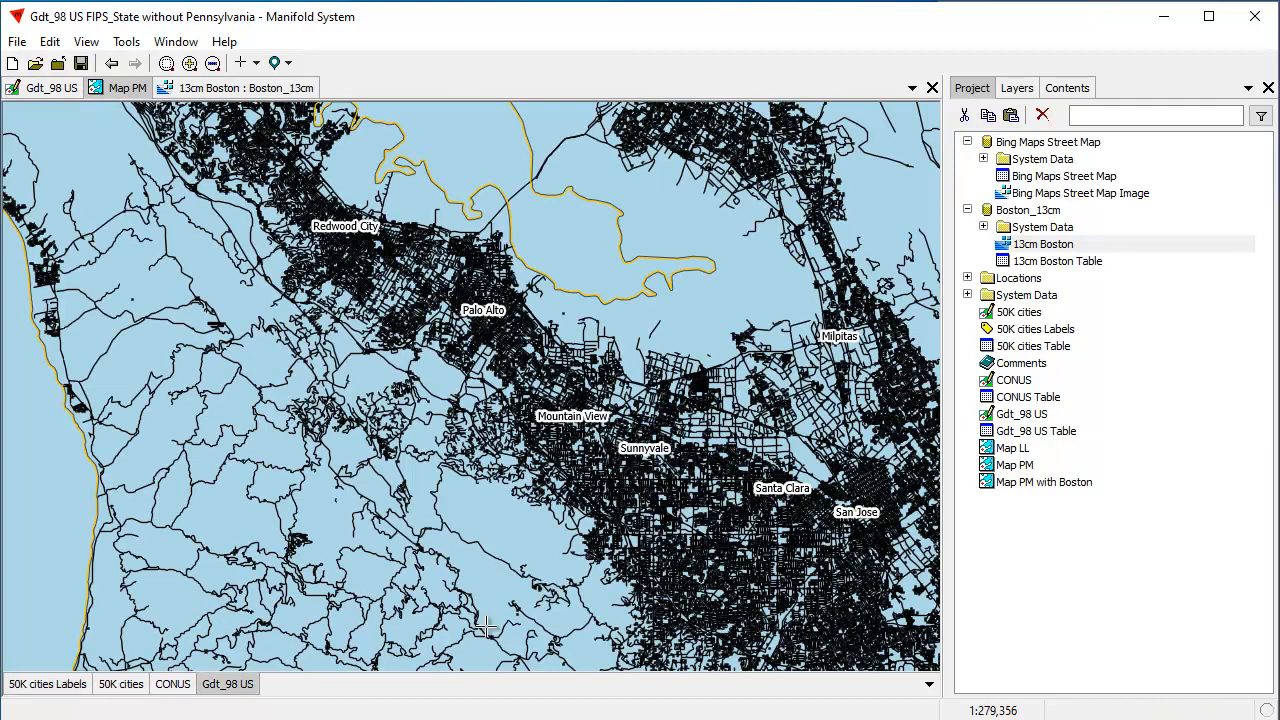
drag(1062, 250, 645, 437)
drag(388, 690, 255, 708)
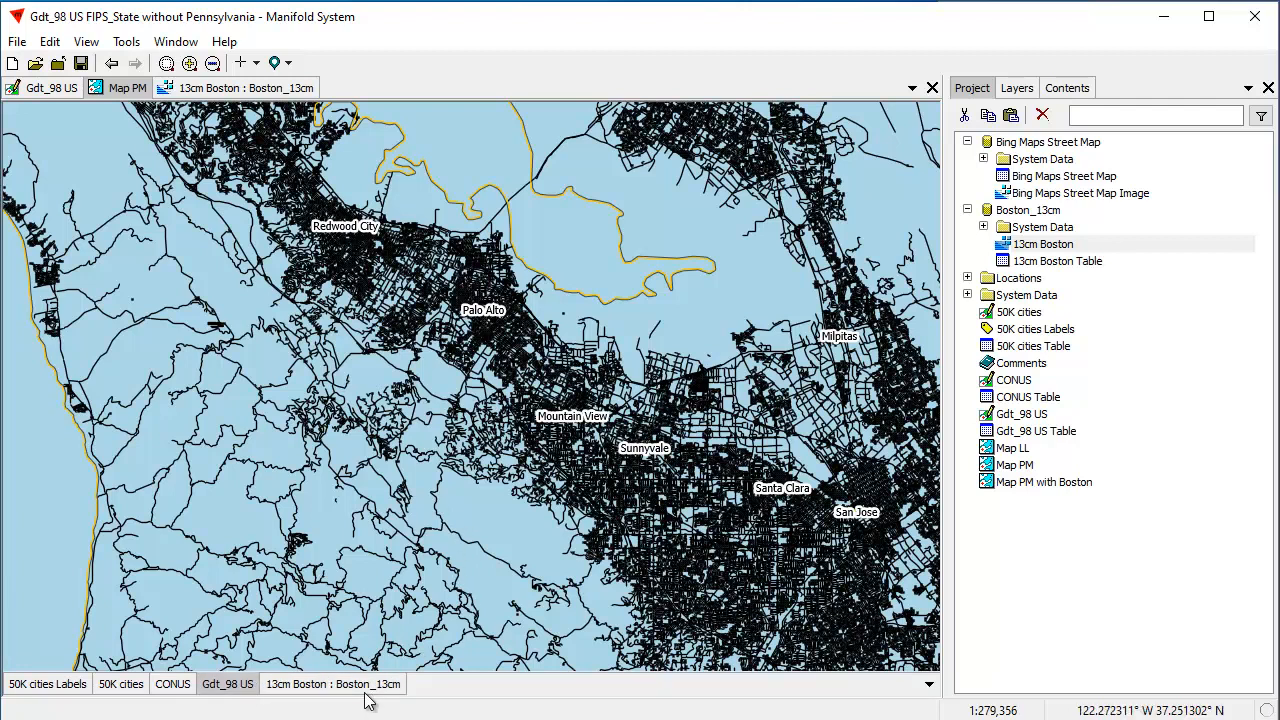
Locate the Boston imagery beneath the streets in Map PM, going from the Gdt_98 US layer's full extent into downtown Boston
double_click(230, 694)
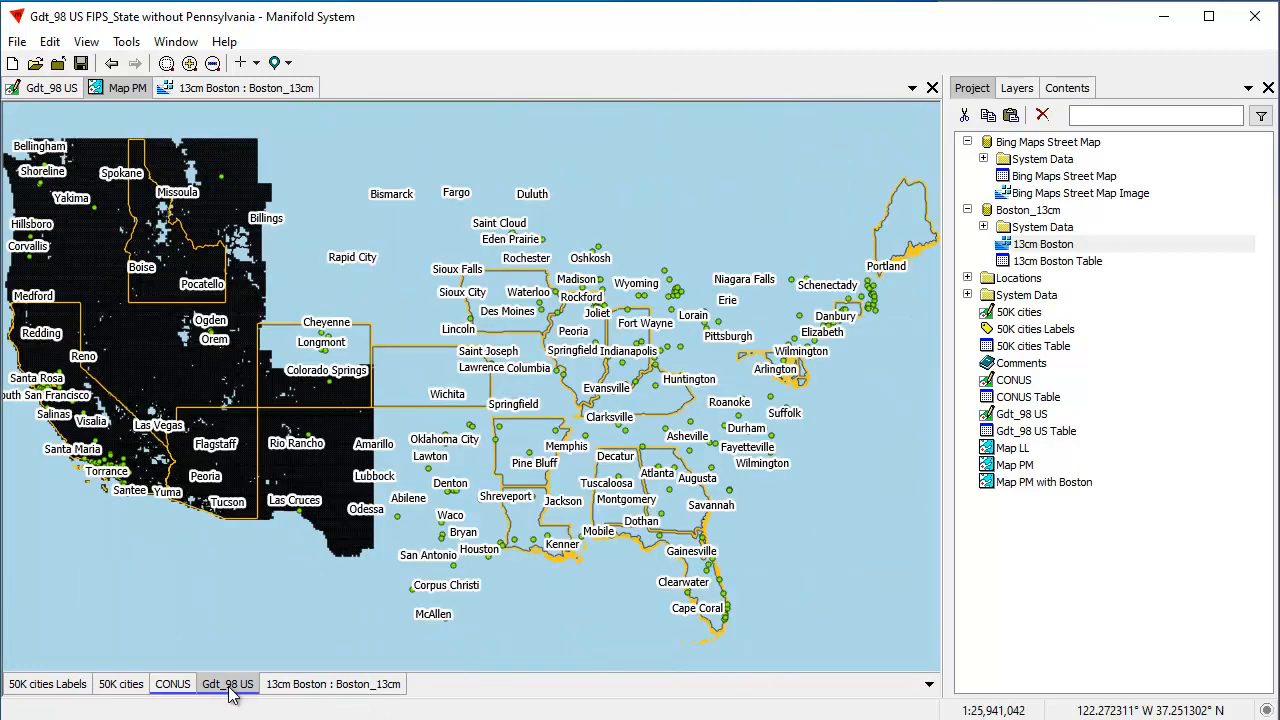
drag(815, 290, 912, 341)
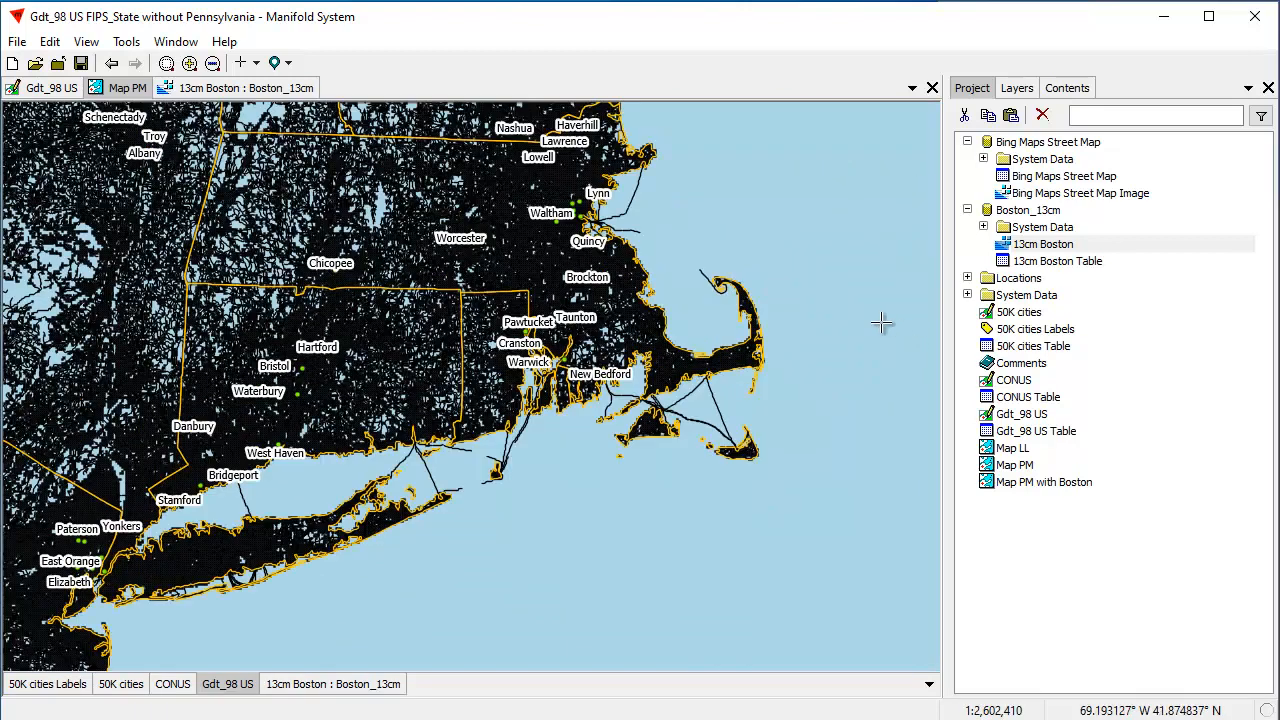
drag(510, 165, 634, 274)
drag(373, 289, 585, 477)
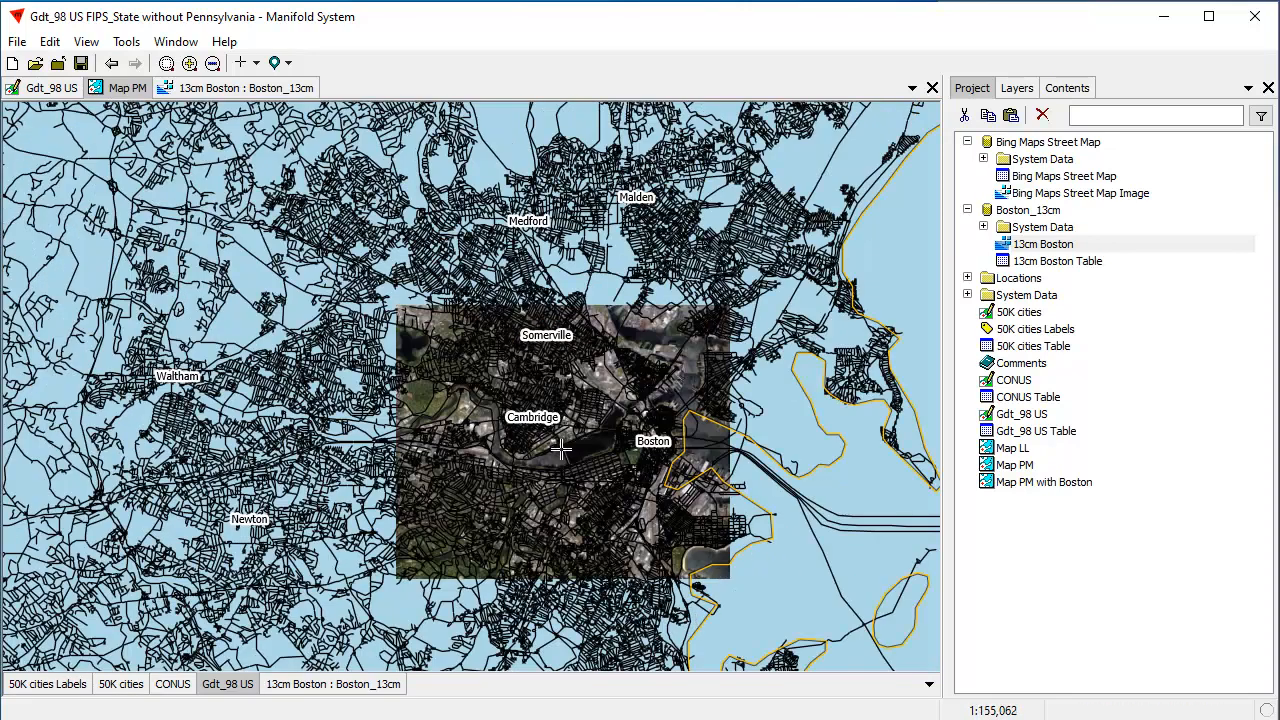
drag(377, 302, 754, 572)
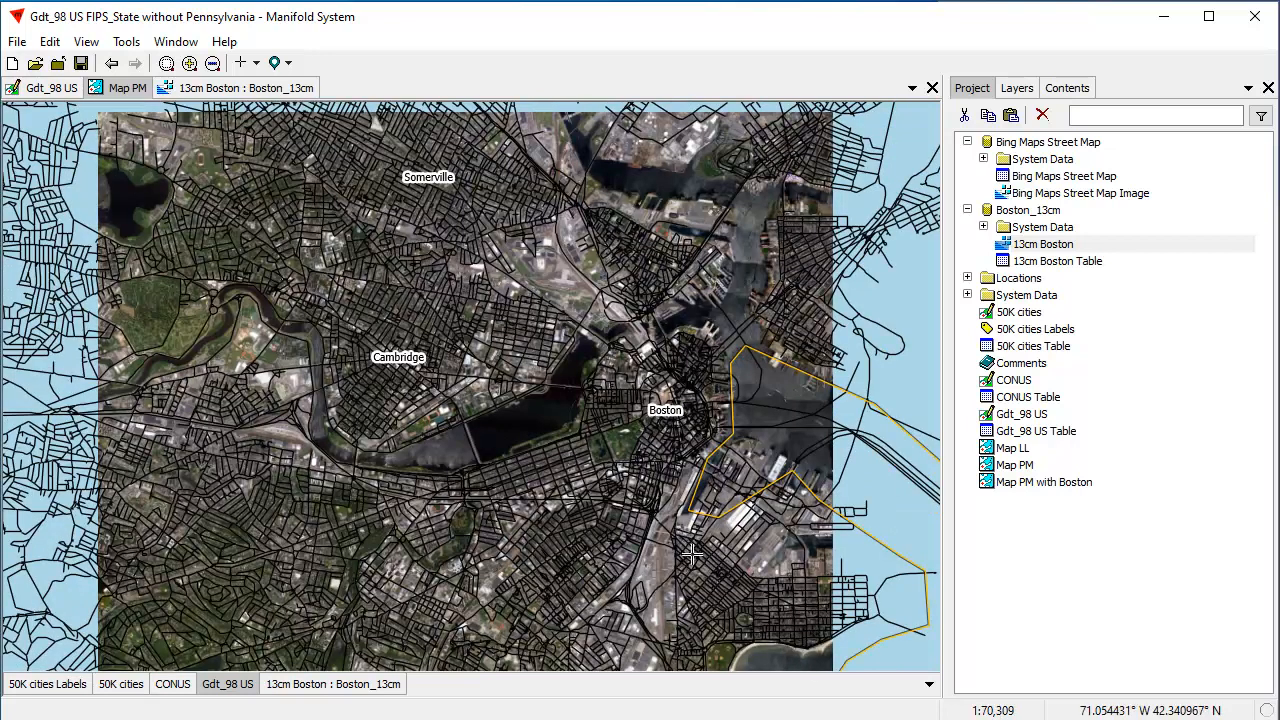
drag(594, 421, 740, 520)
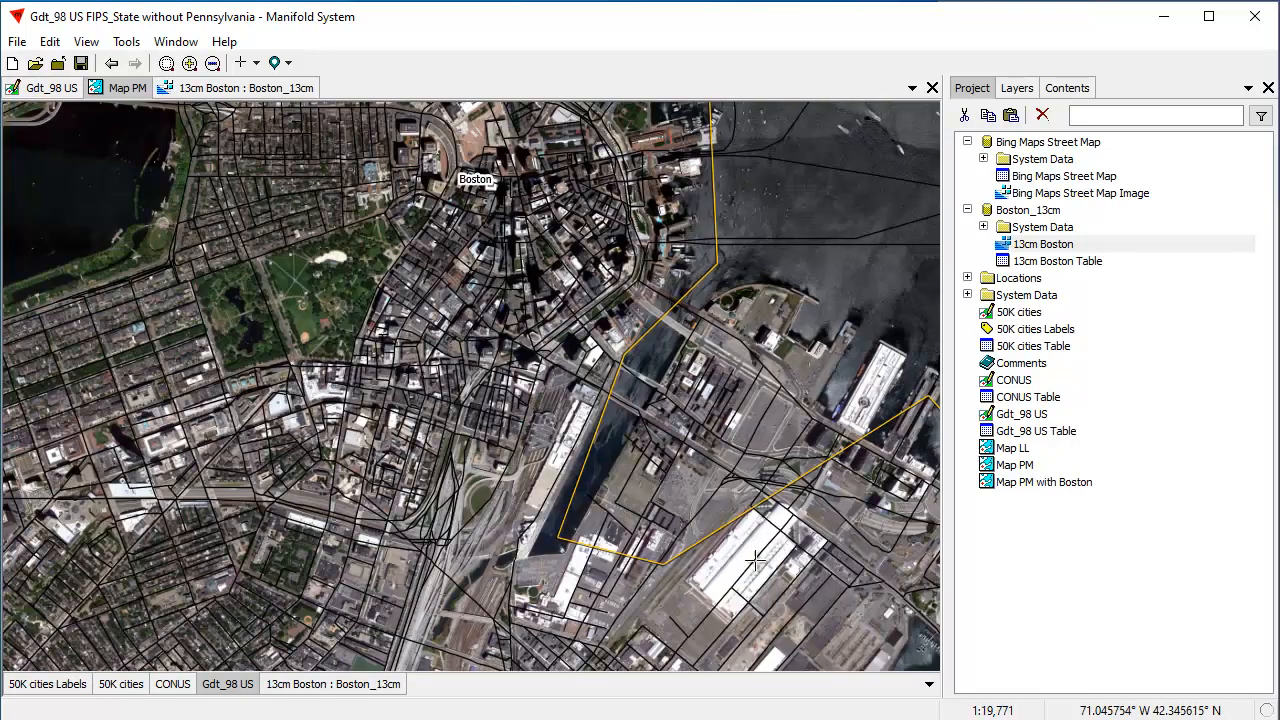
drag(305, 240, 585, 435)
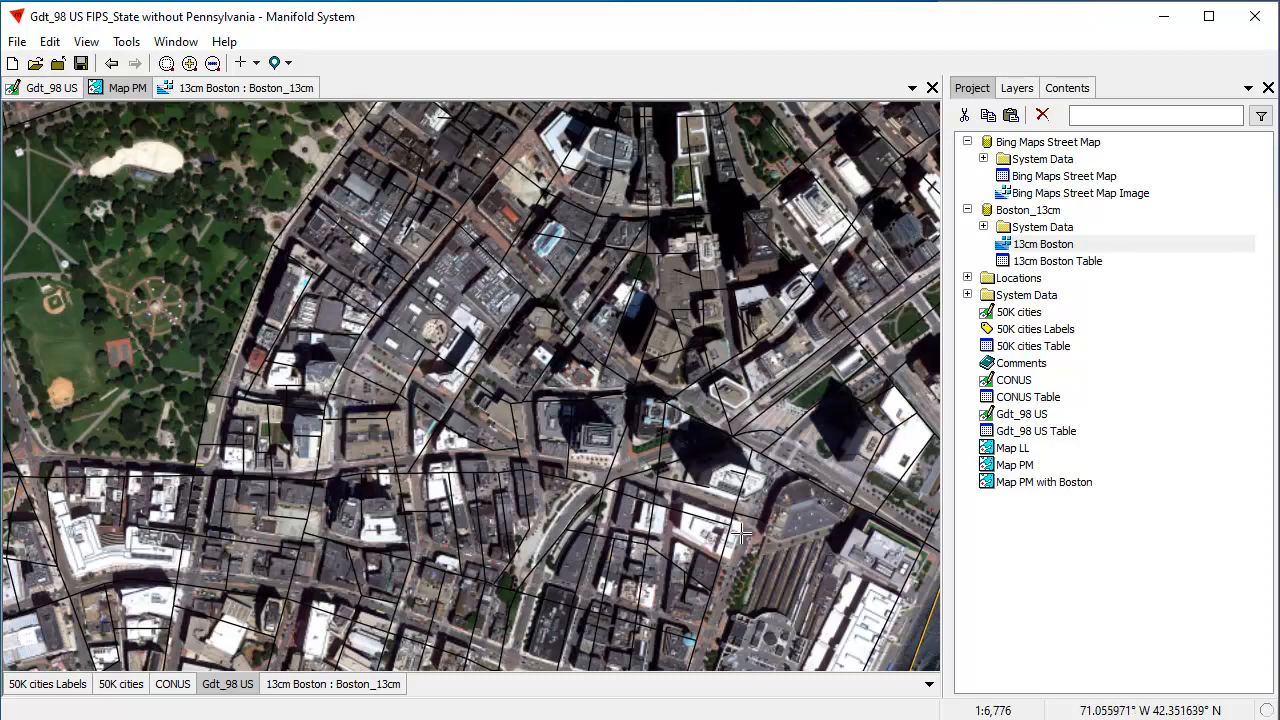
Compare individual street lines with the imagery among downtown Boston's buildings, ending with a citywide view in Map PM
scroll(553, 466, up, 2)
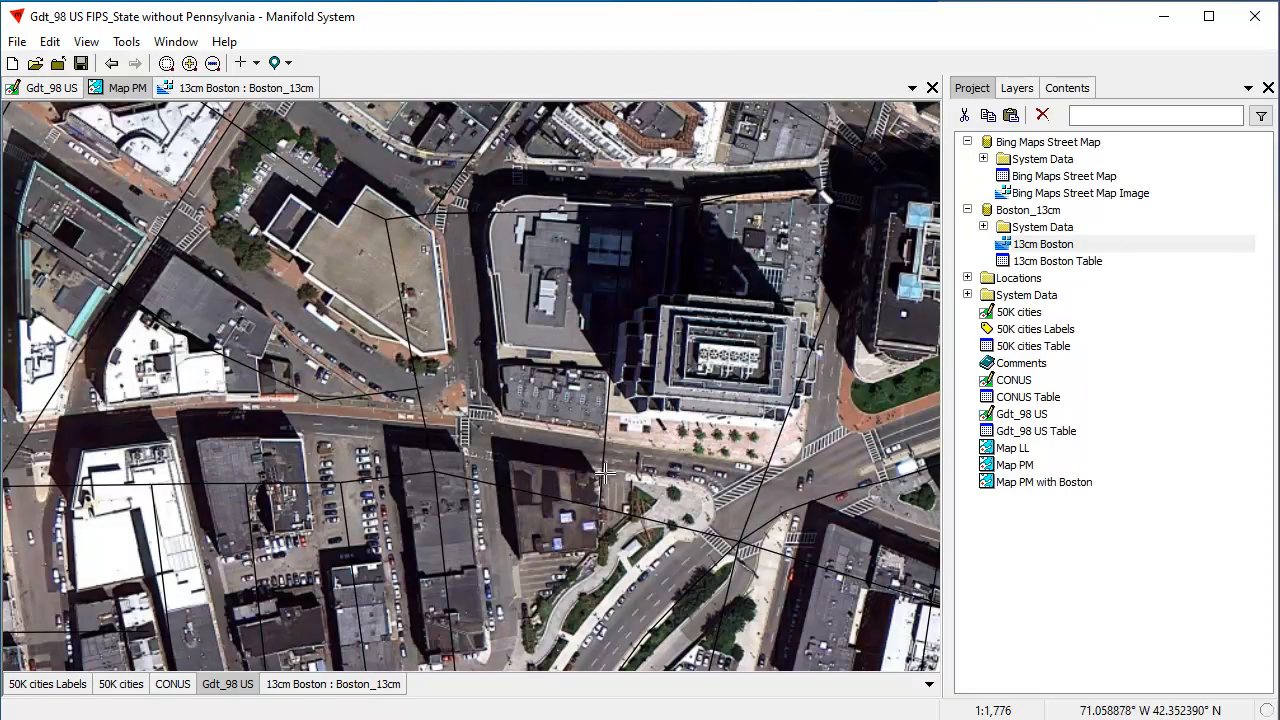
drag(432, 529, 427, 466)
drag(238, 375, 712, 314)
drag(481, 282, 511, 461)
scroll(518, 424, down, 5)
scroll(545, 425, down, 4)
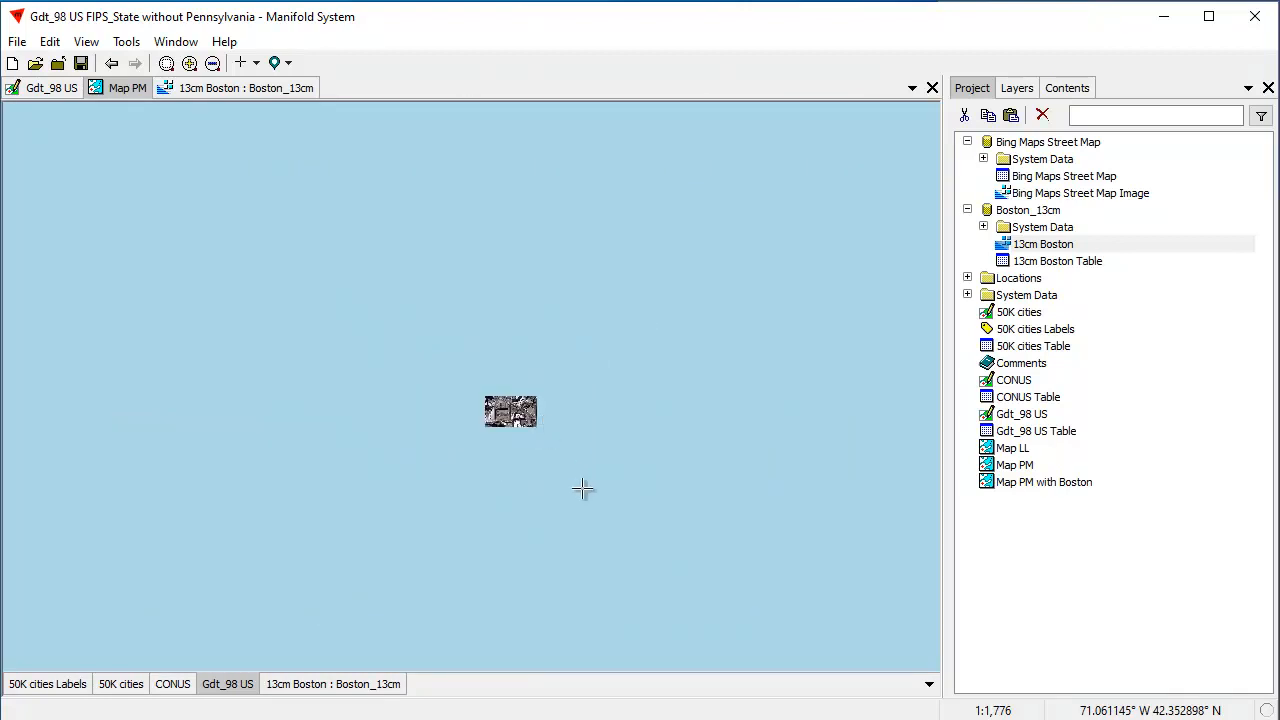
scroll(563, 385, down, 2)
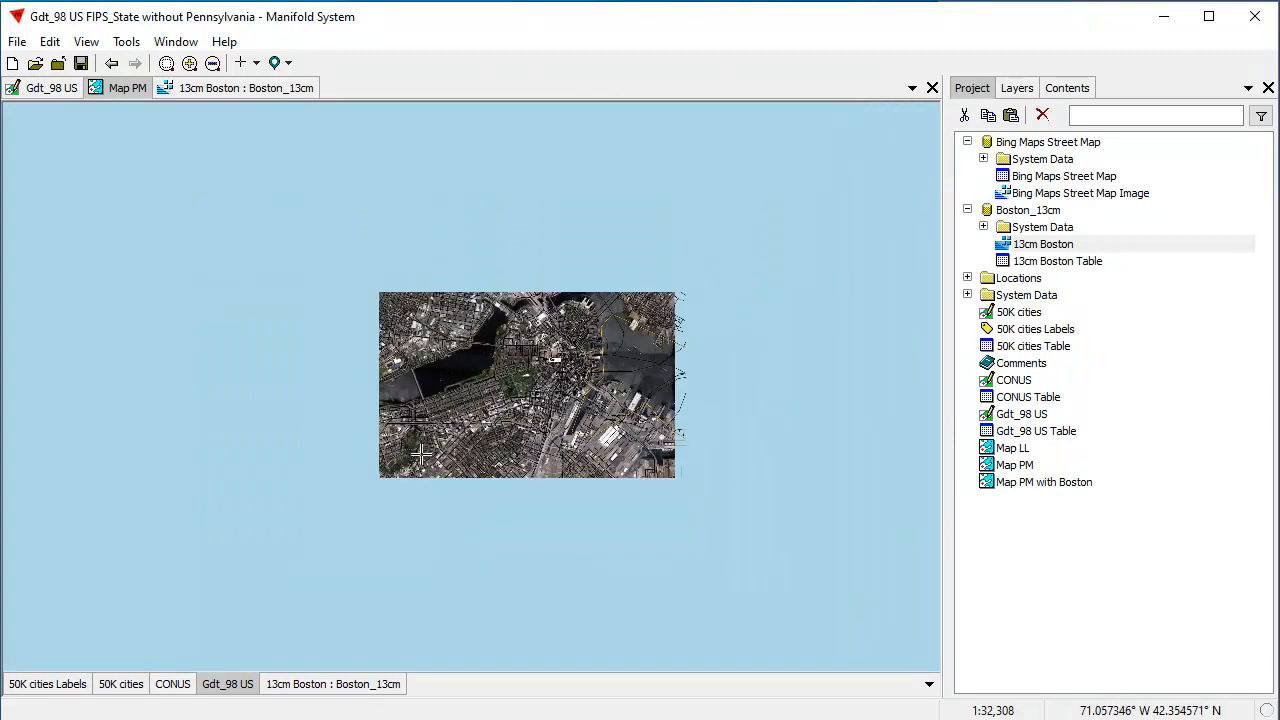
drag(272, 457, 376, 433)
Examine the Boston street network in the standalone Gdt_98 US drawing
click(40, 92)
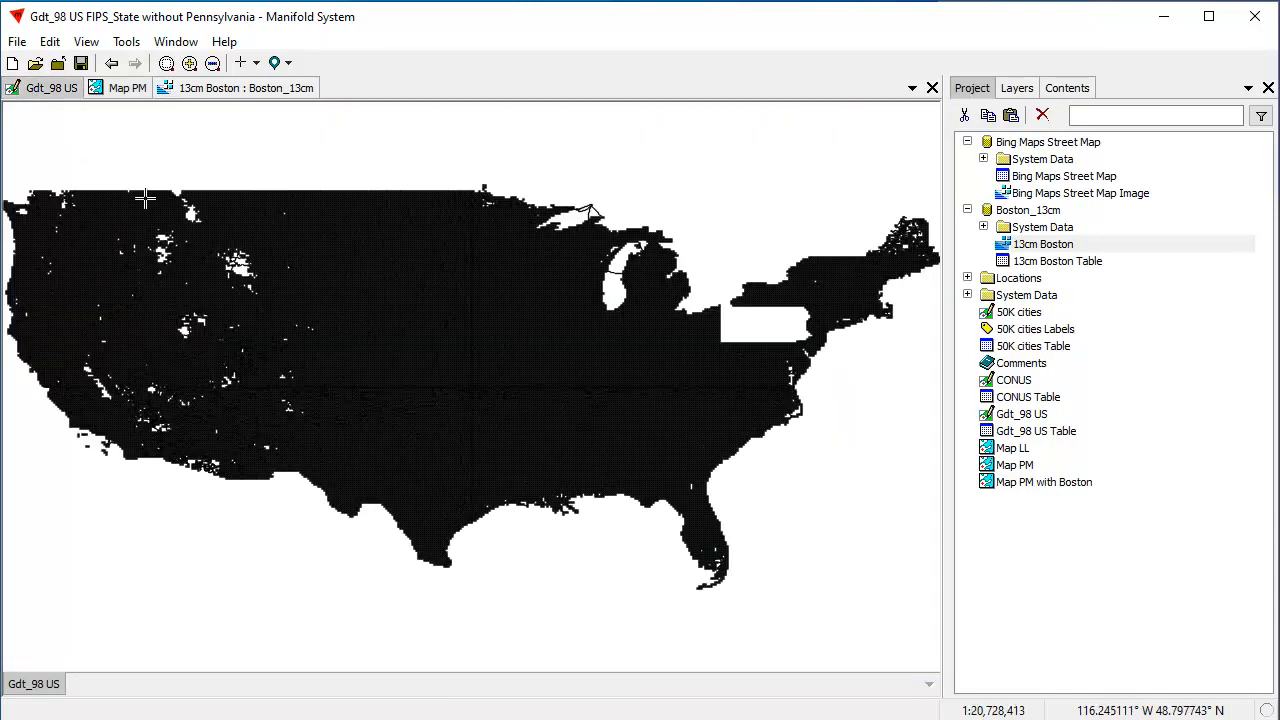
drag(817, 287, 902, 337)
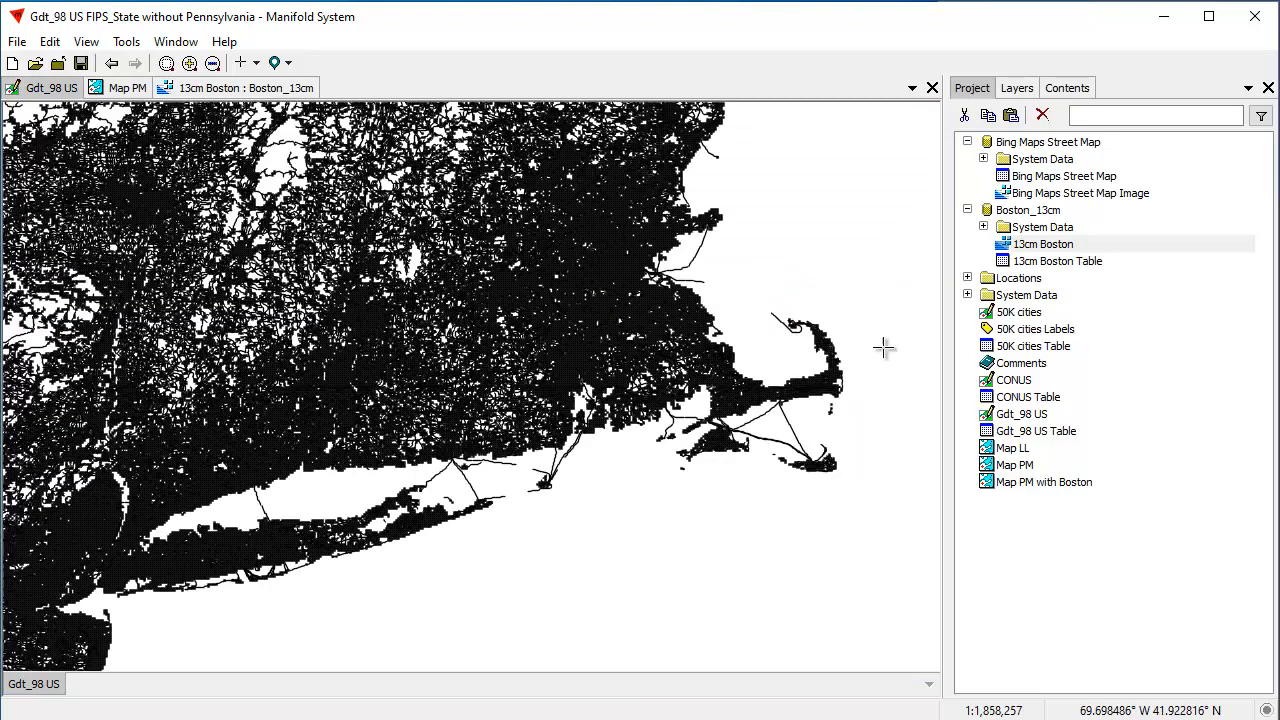
drag(597, 211, 691, 317)
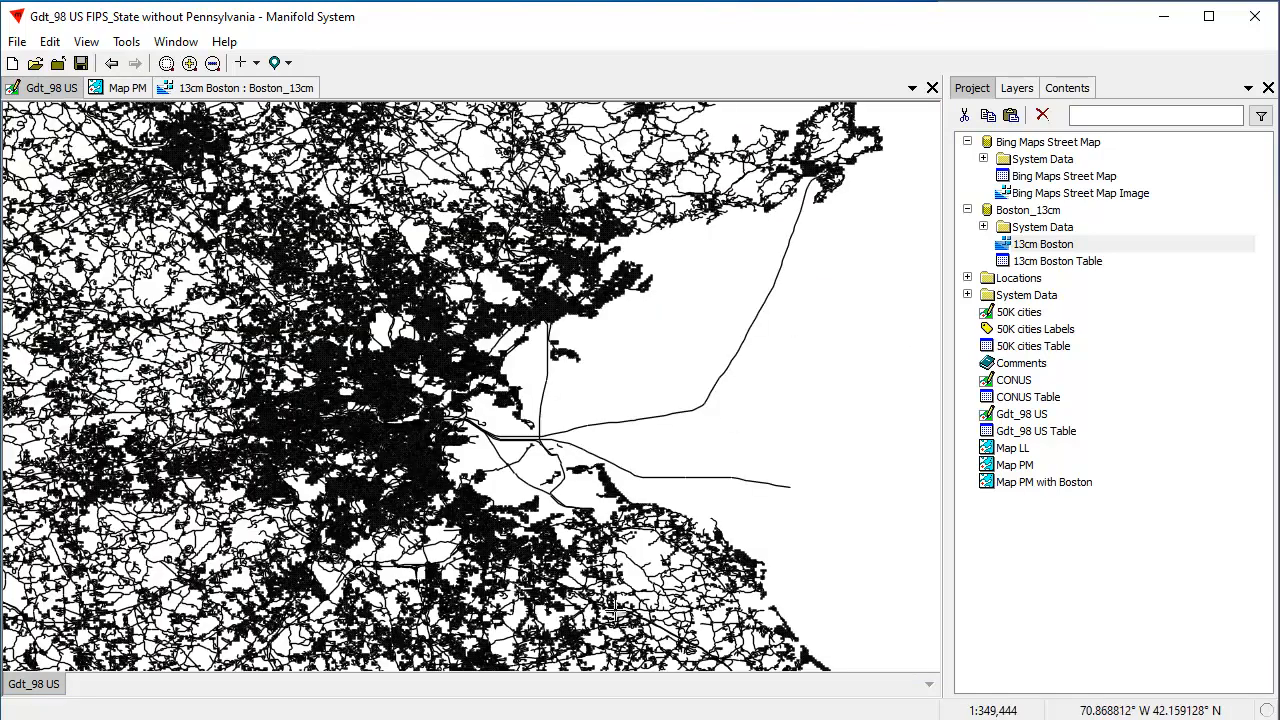
drag(357, 373, 499, 474)
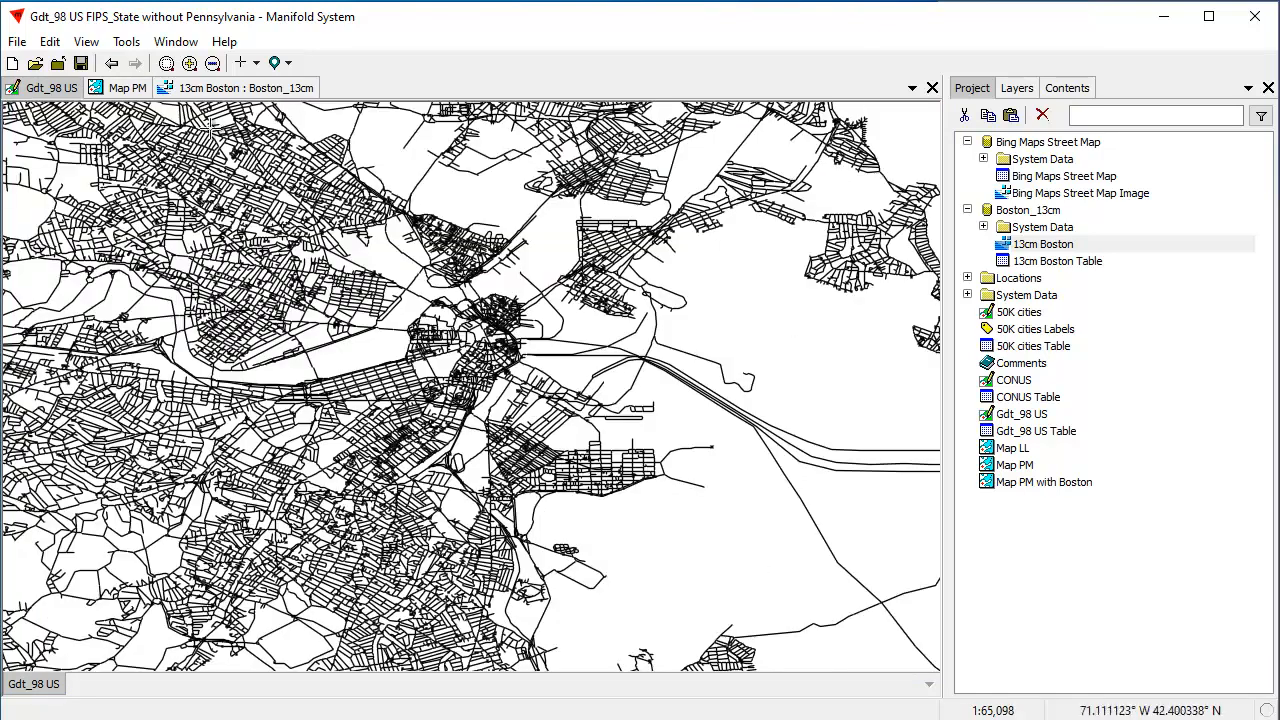
Return to Map PM and examine the streets around the Boston imagery, from Newton out to the wider metropolitan area
click(130, 89)
drag(212, 518, 524, 306)
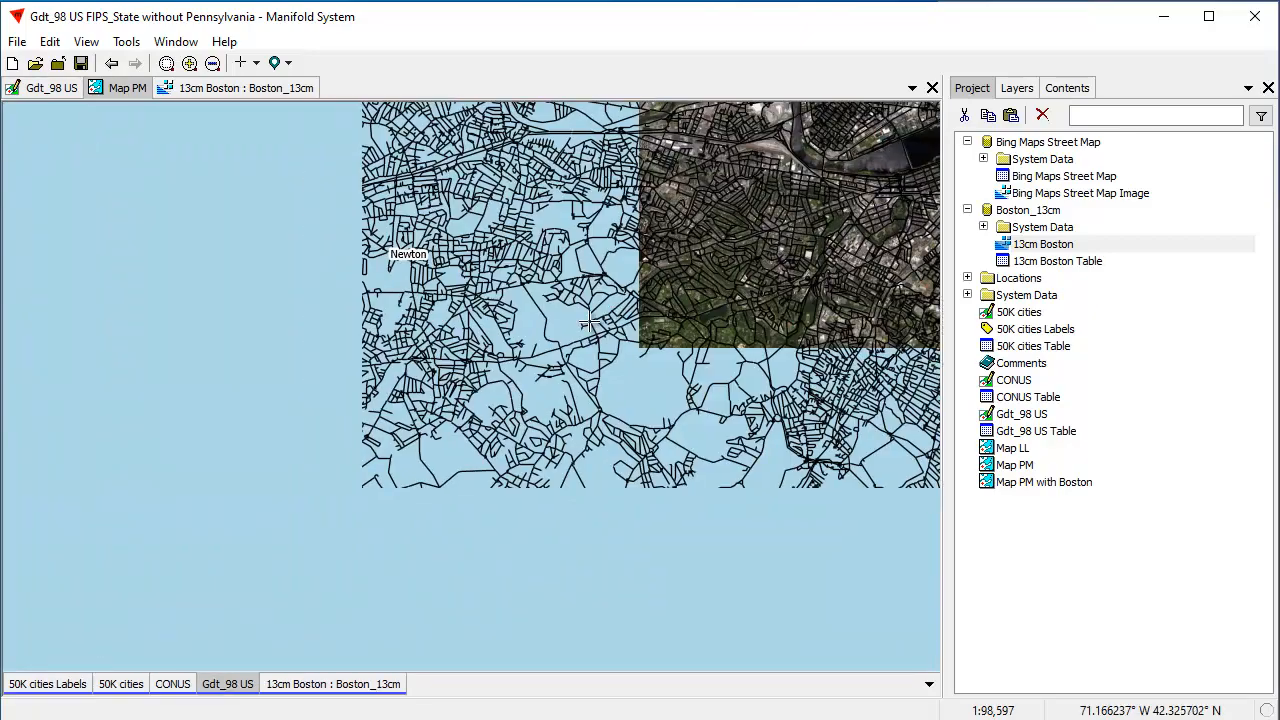
drag(182, 486, 533, 201)
drag(572, 286, 414, 544)
scroll(507, 397, down, 2)
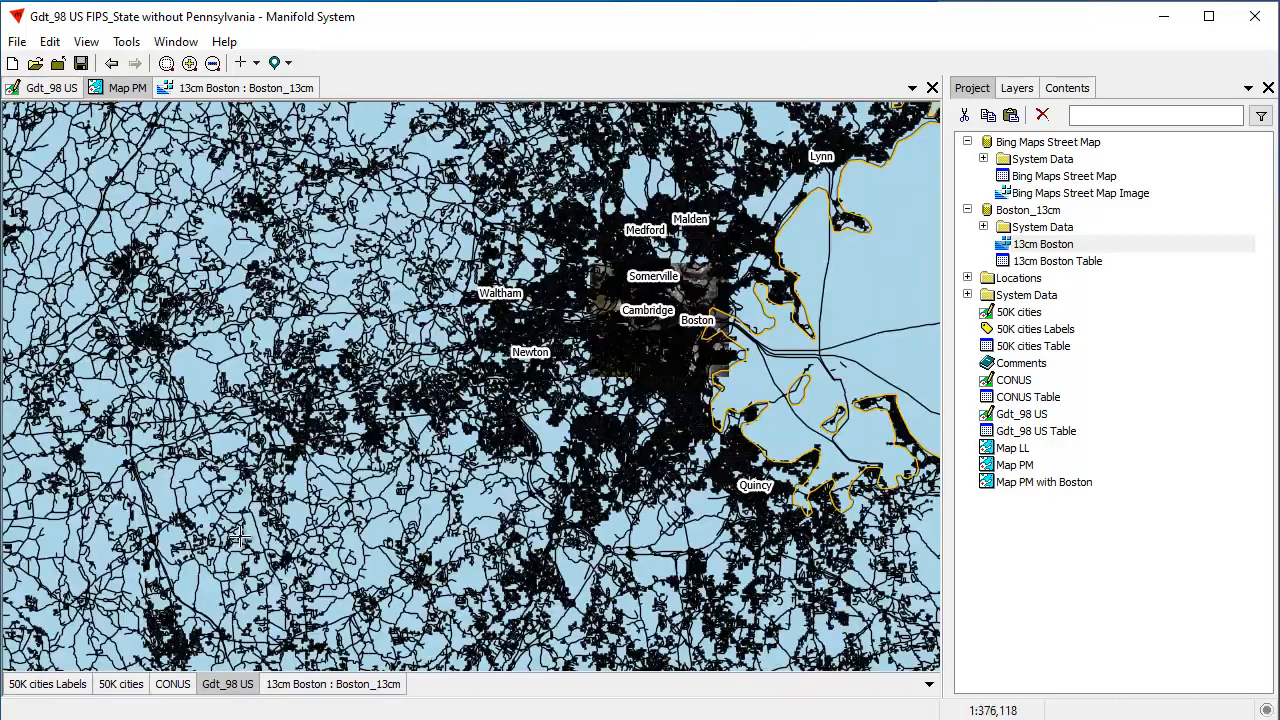
Examine the street network across eastern Massachusetts in Map PM, including Quincy, Brockton and Worcester
drag(180, 570, 578, 265)
drag(773, 291, 356, 496)
drag(327, 210, 386, 459)
drag(770, 490, 481, 306)
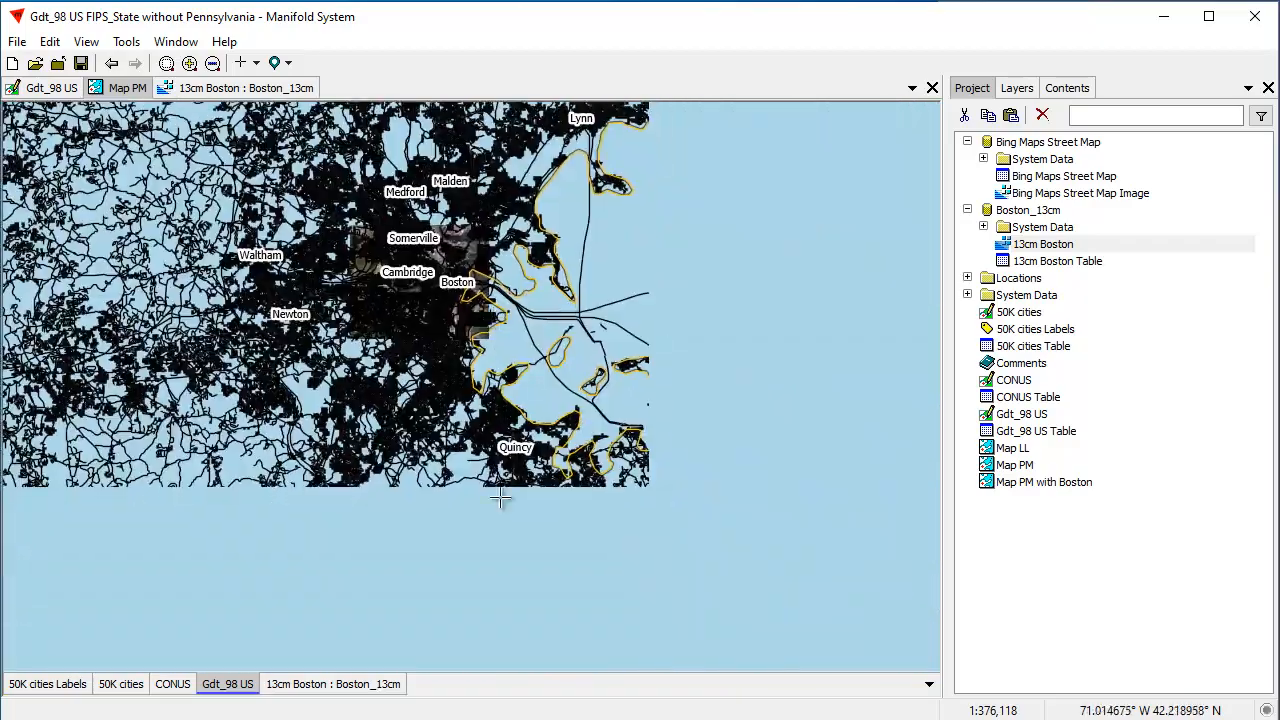
drag(271, 502, 581, 249)
scroll(445, 398, down, 2)
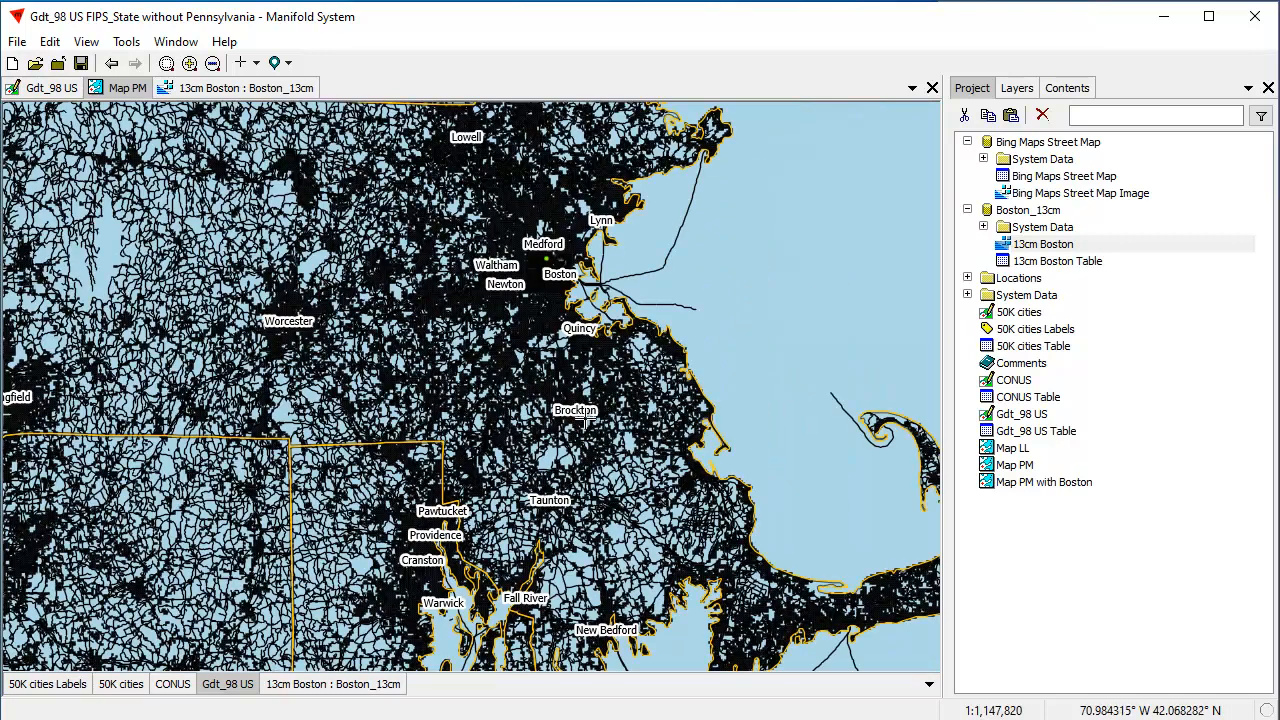
Follow the street layer from Connecticut to the area missing in Pennsylvania and examine it against the neighbouring states
drag(269, 400, 646, 258)
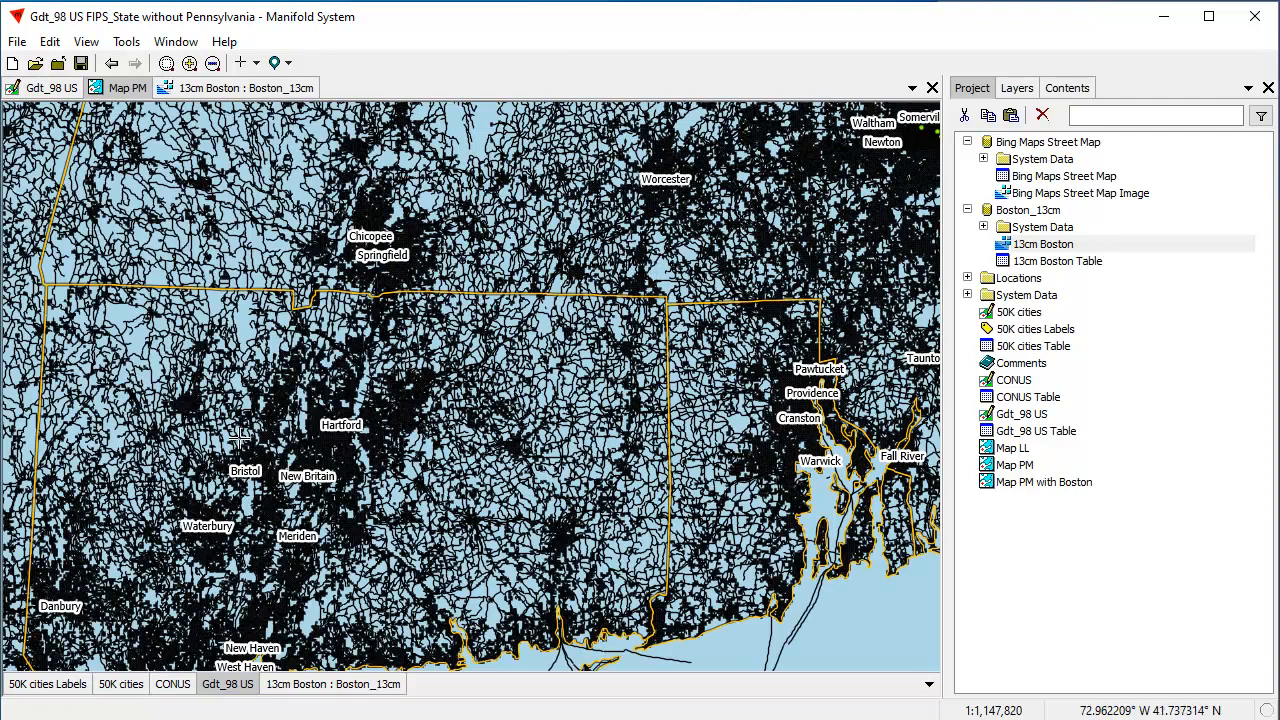
drag(247, 447, 595, 250)
scroll(510, 320, down, 2)
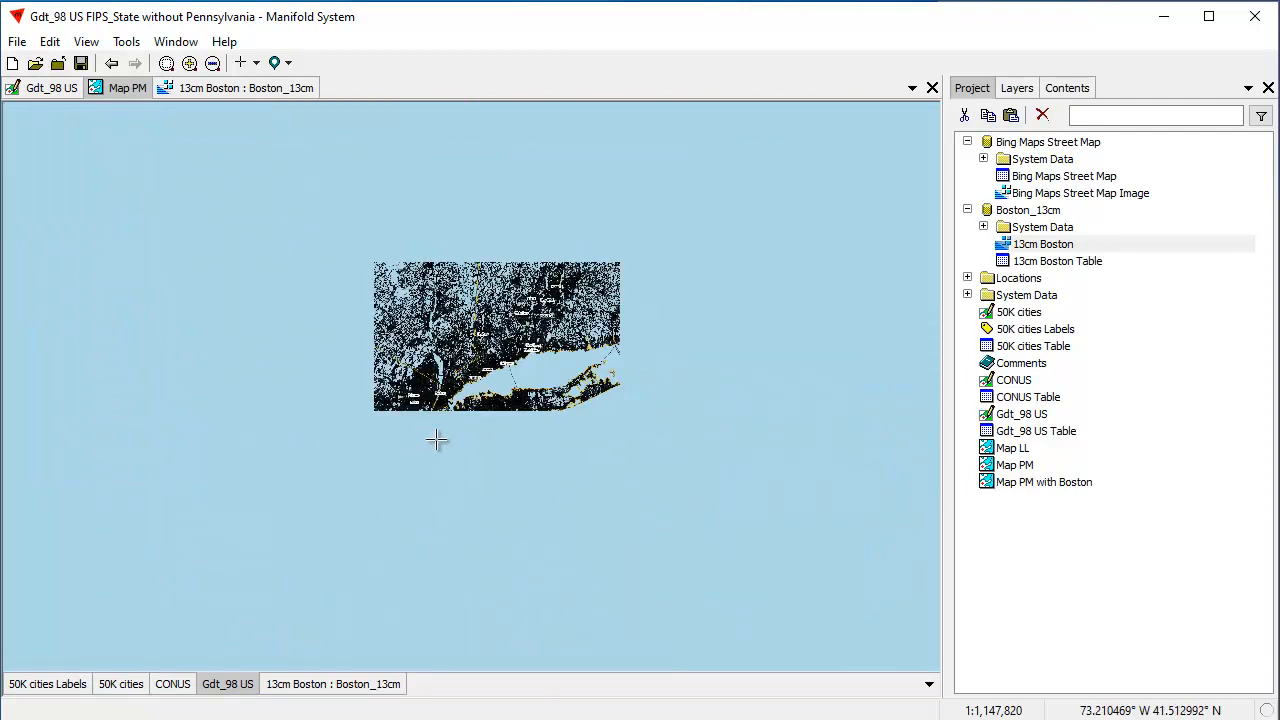
drag(325, 432, 695, 255)
drag(506, 251, 509, 428)
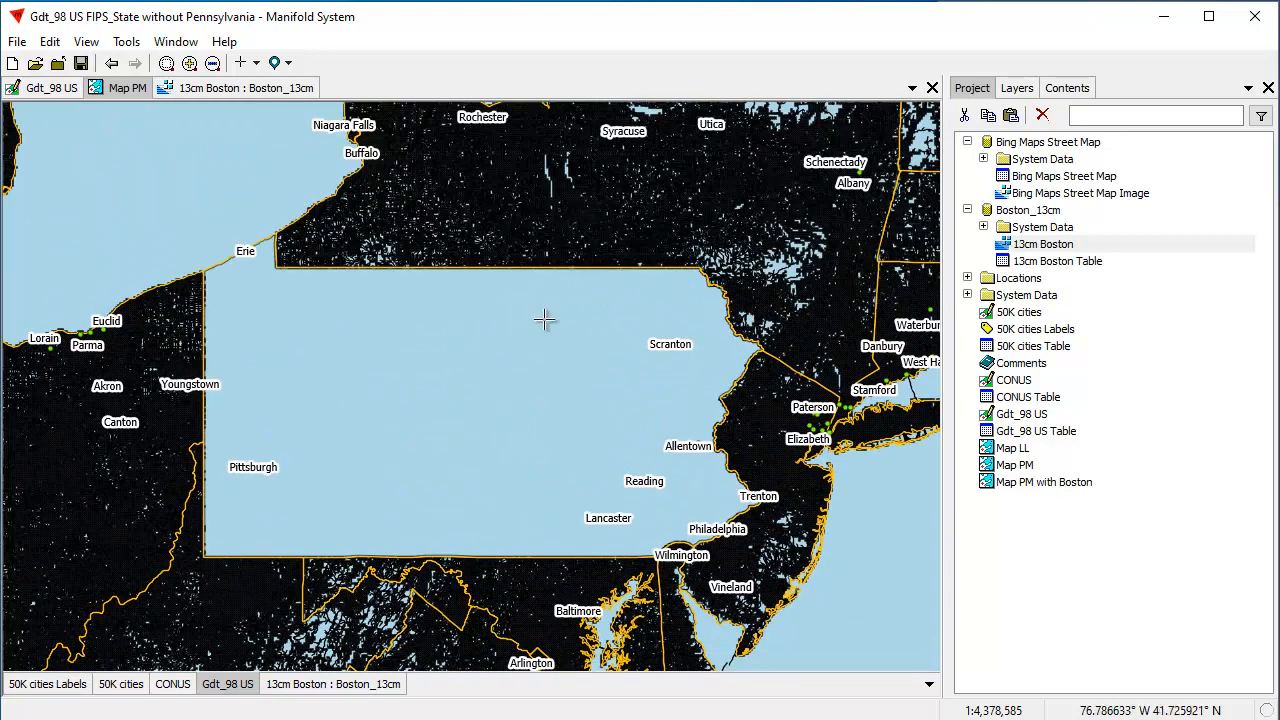
scroll(500, 374, down, 2)
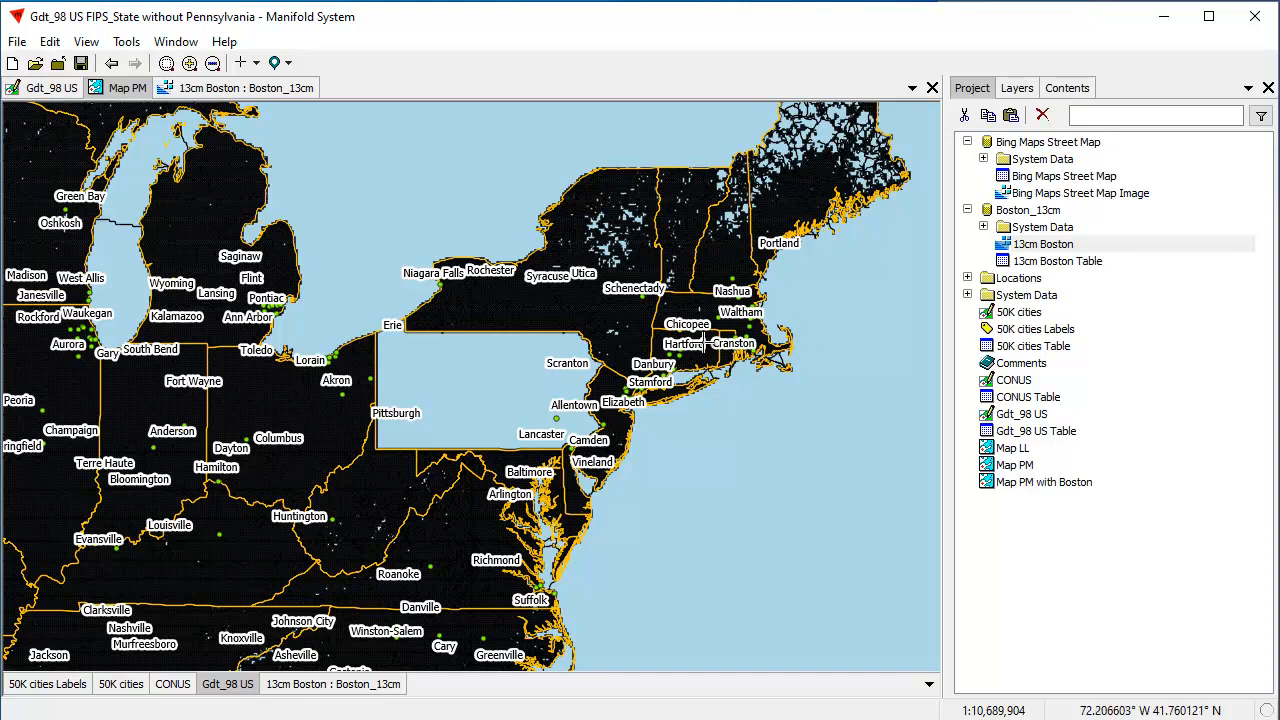
scroll(683, 336, up, 1)
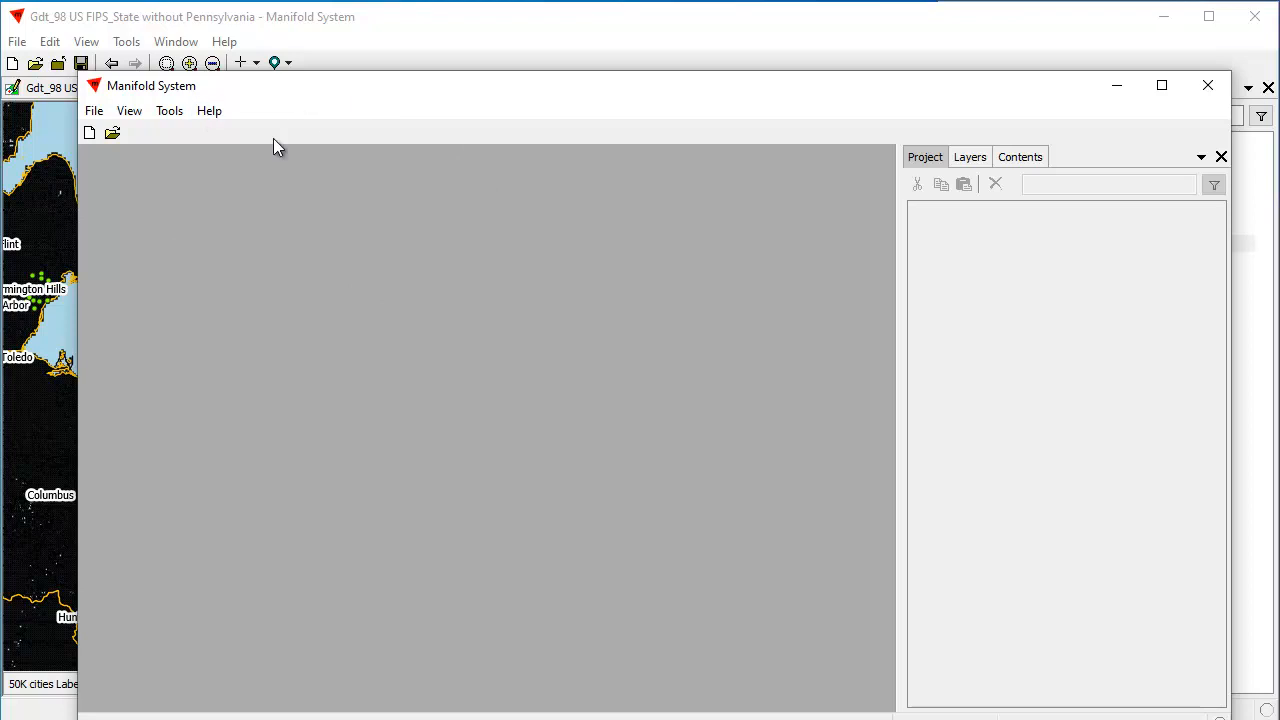
Open the FIPS_State Pennsylvania.map project from the GDT folder in the second Manifold System window
drag(486, 92, 481, 51)
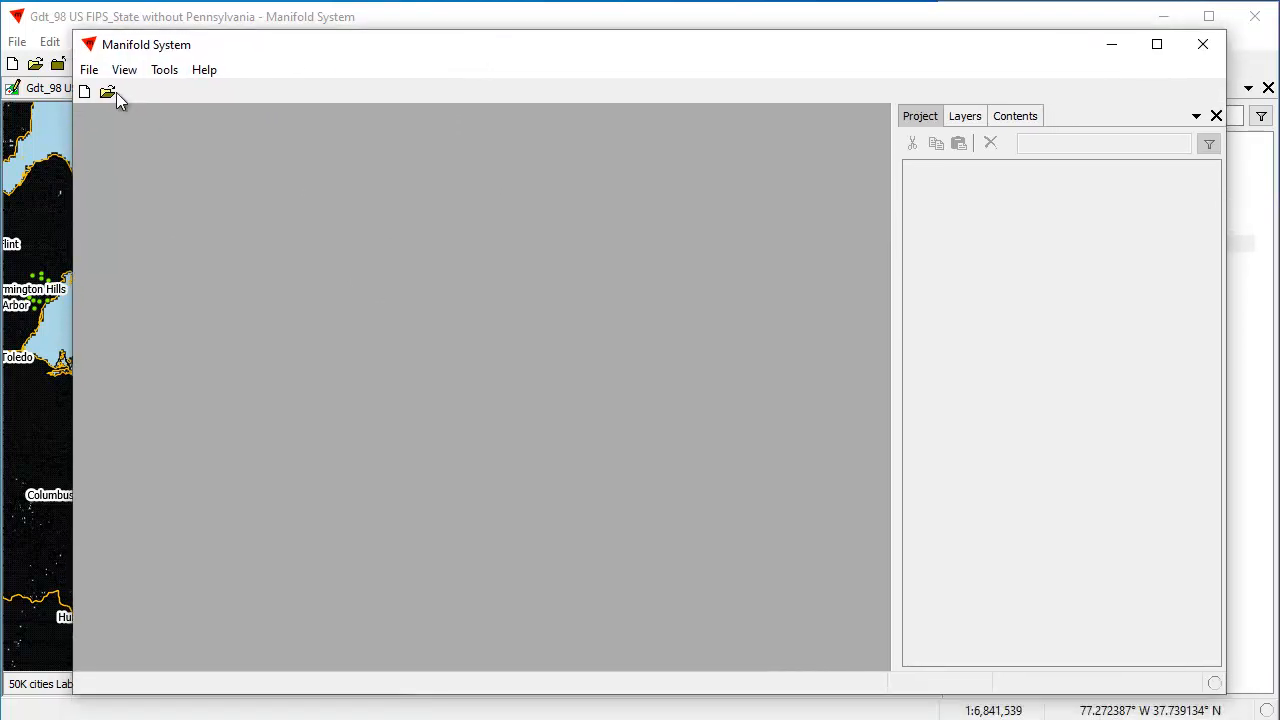
click(90, 72)
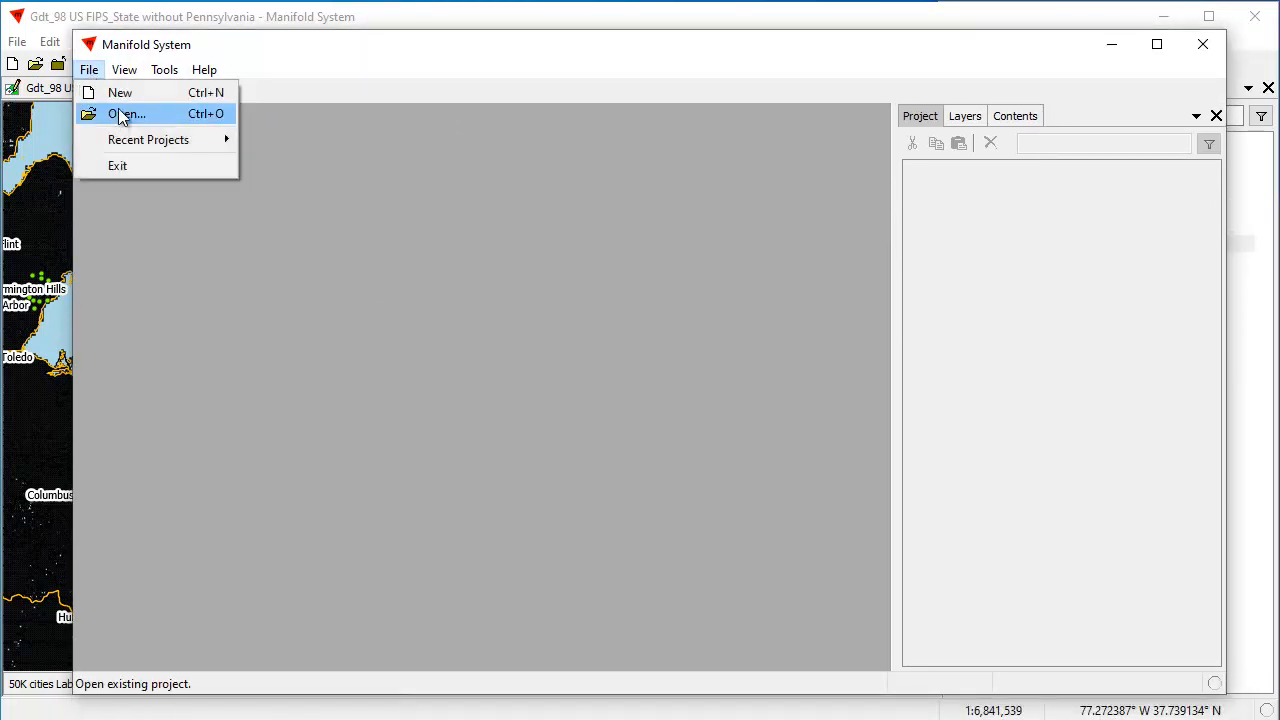
click(126, 115)
click(400, 240)
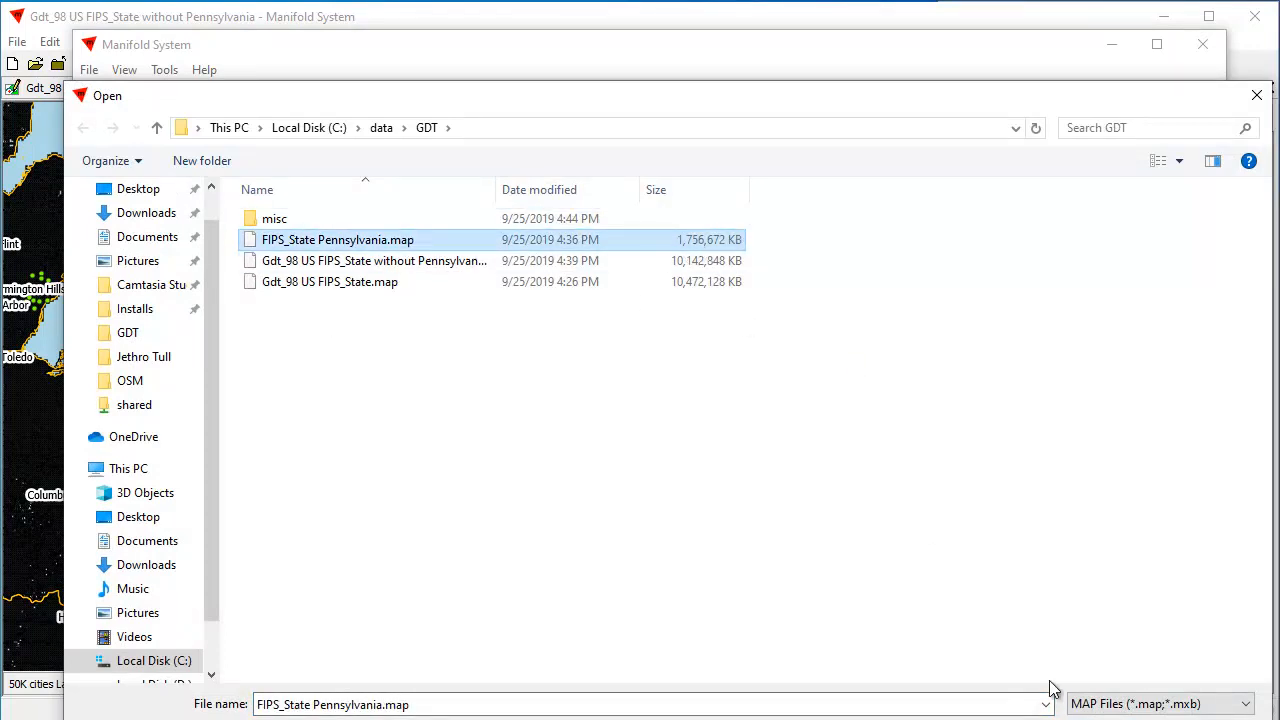
click(1110, 719)
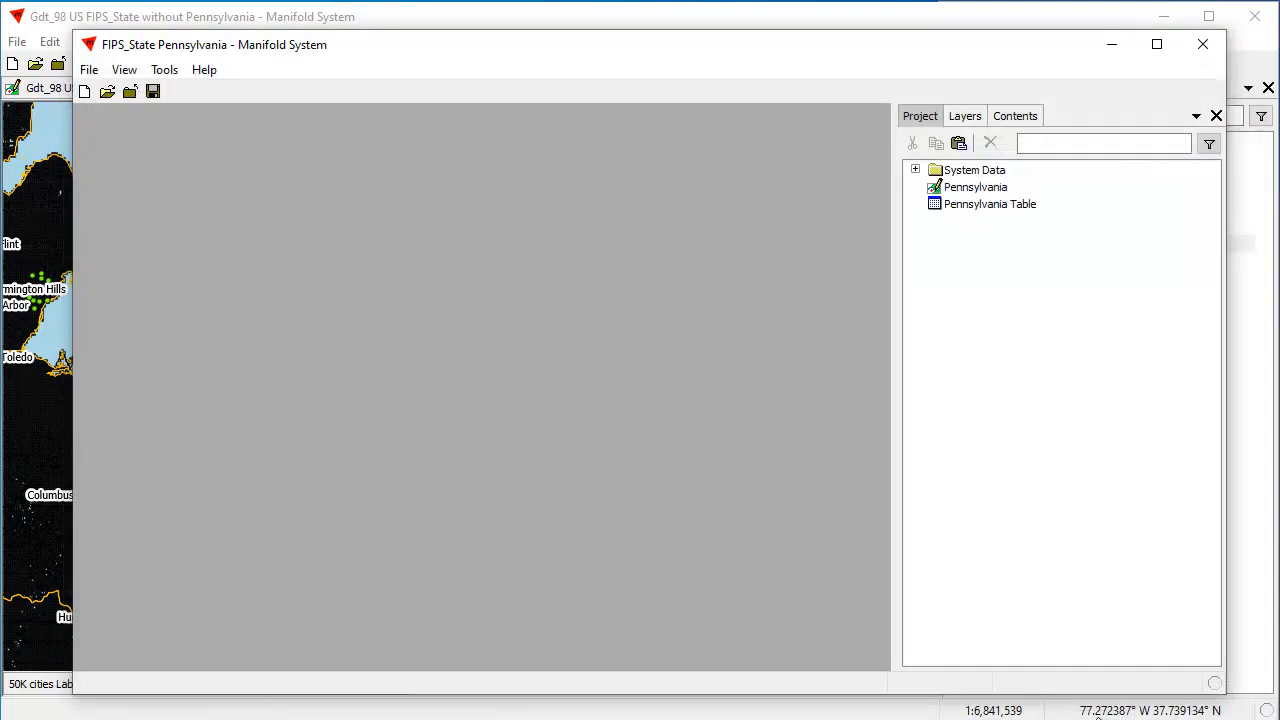
Open the Pennsylvania drawing, show its component information and view the streets in the state's southeastern corner
double_click(995, 188)
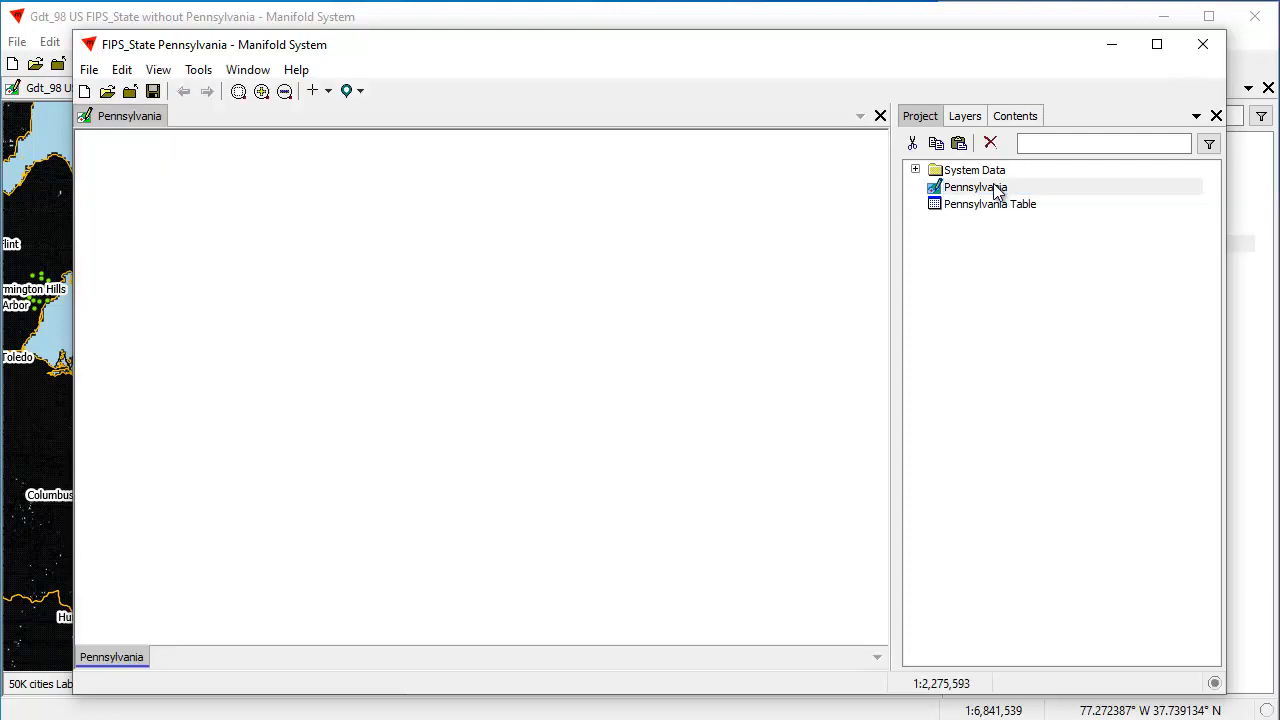
click(1016, 116)
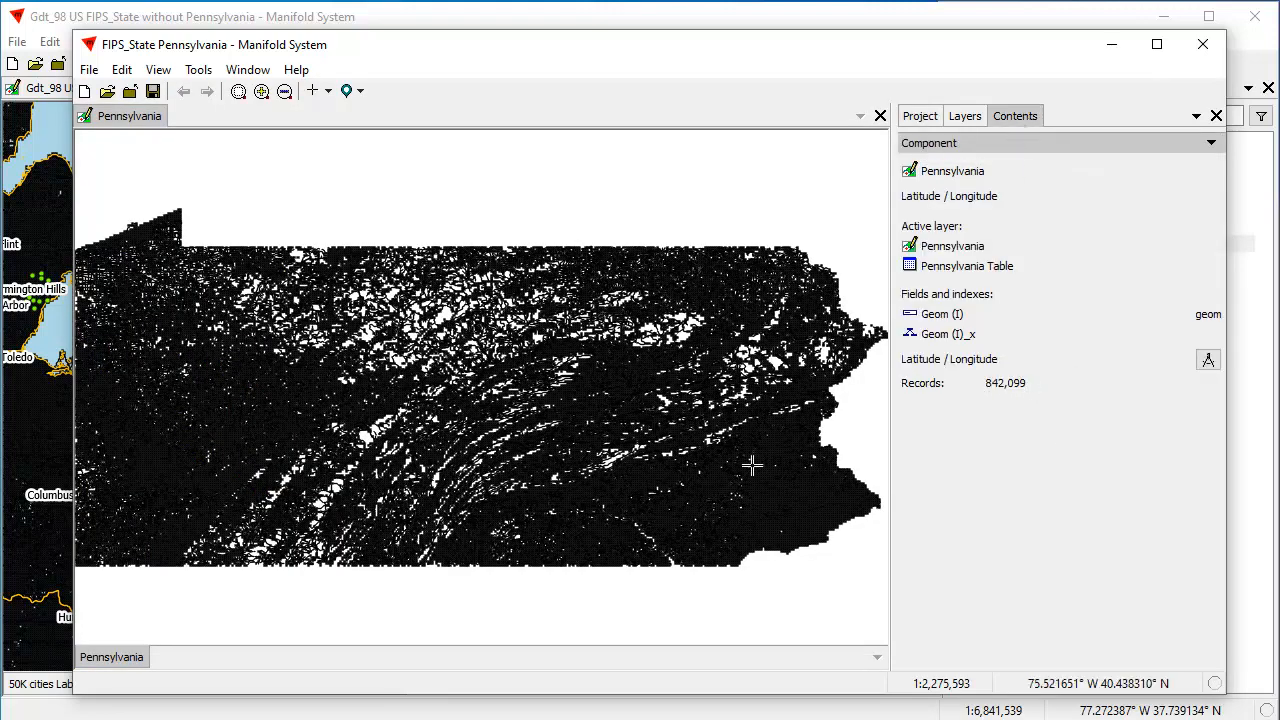
drag(735, 480, 832, 582)
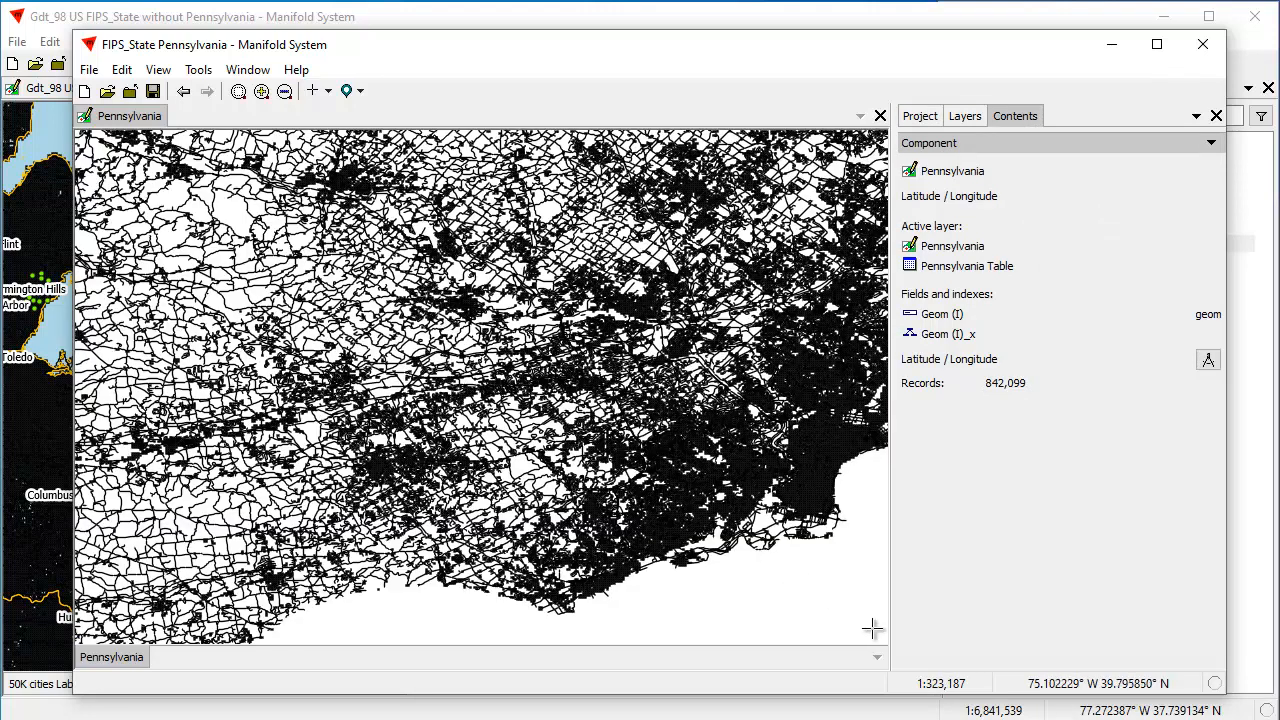
Select all streets in the Pennsylvania drawing and copy them
drag(778, 404, 866, 482)
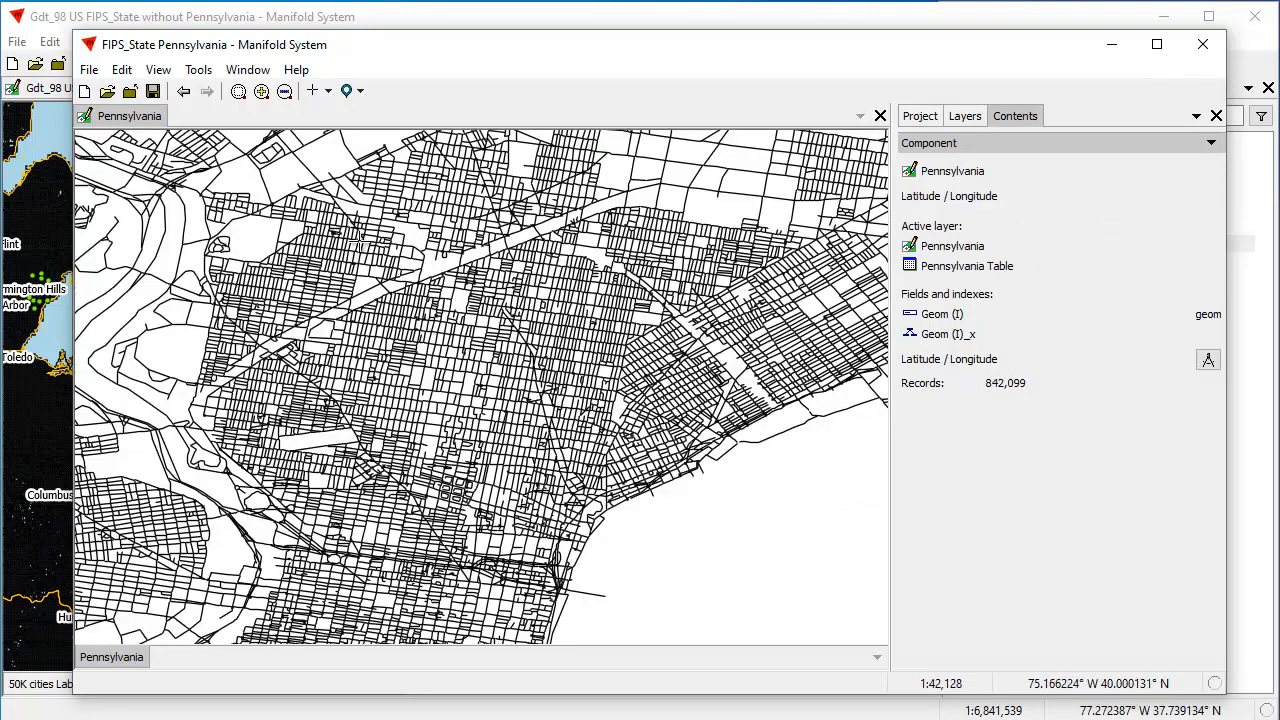
click(183, 91)
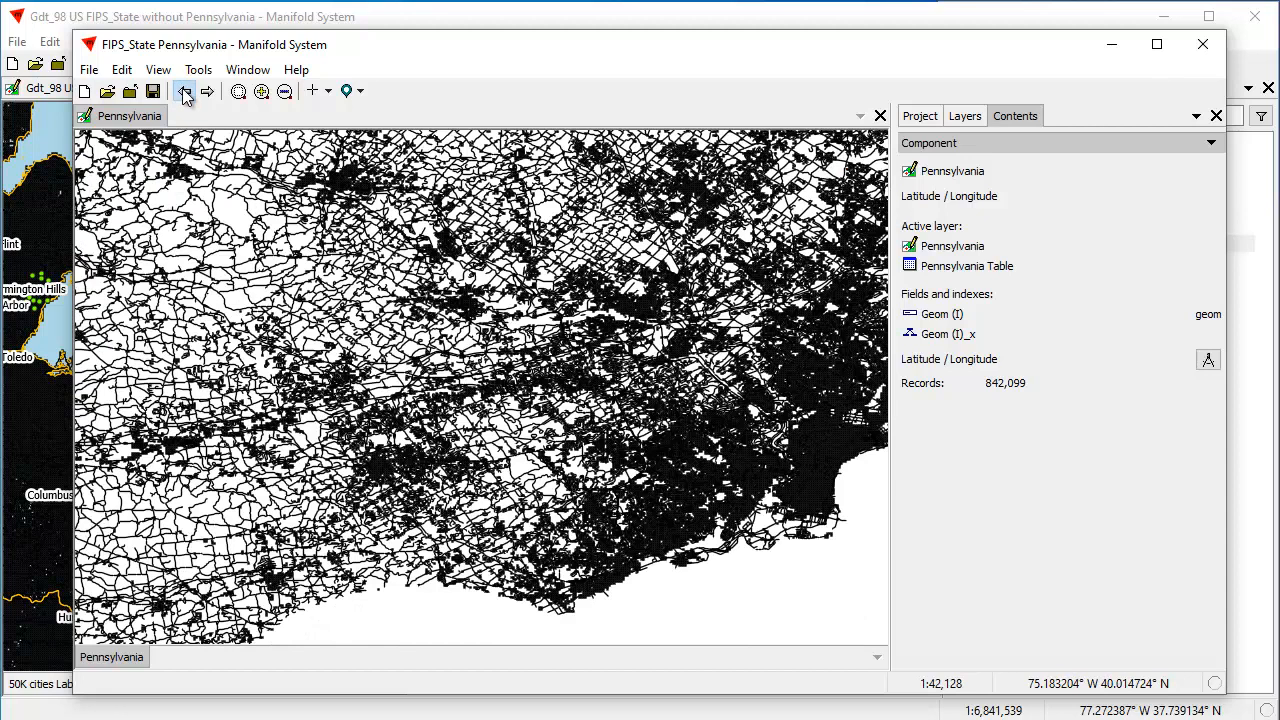
click(183, 91)
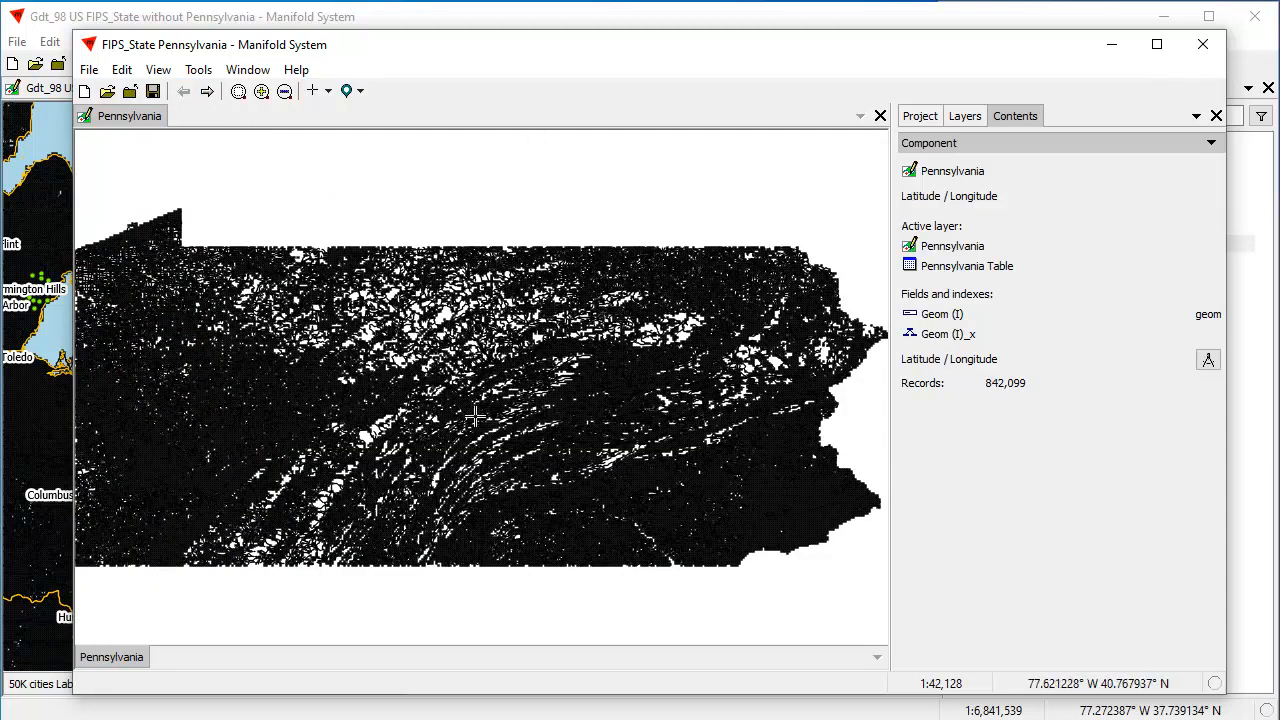
key(ctrl+a)
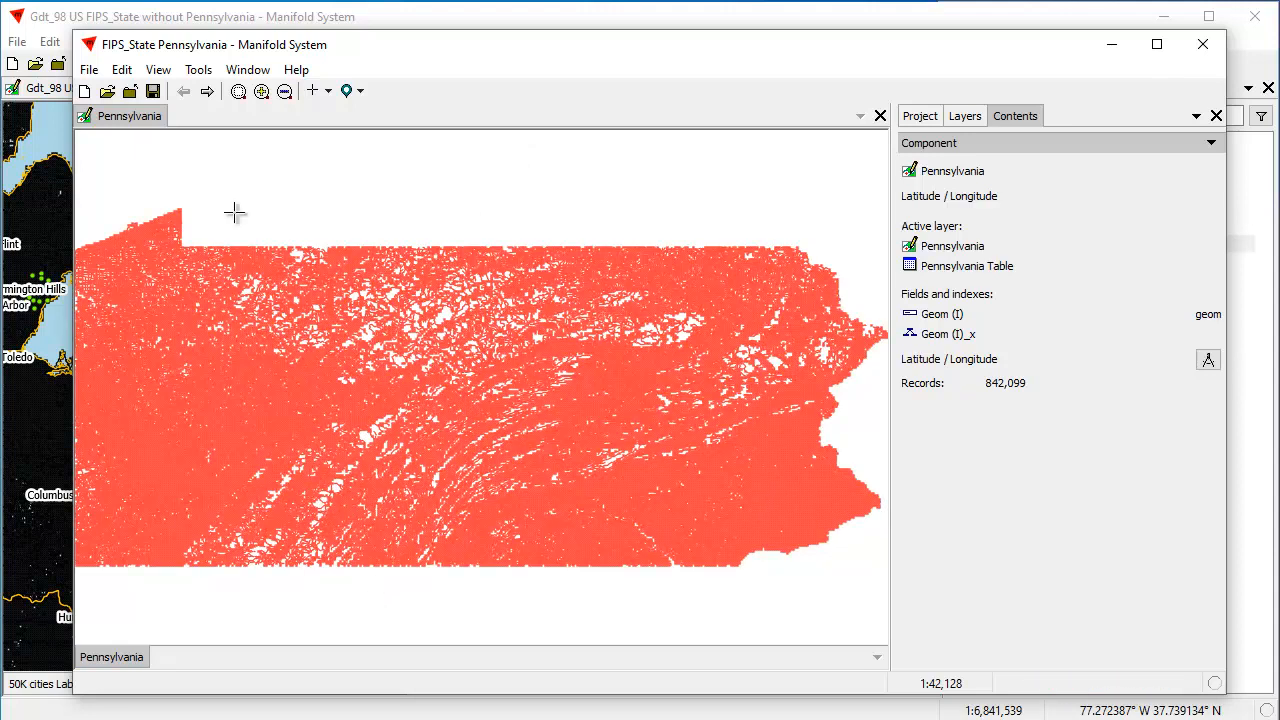
click(124, 72)
click(155, 114)
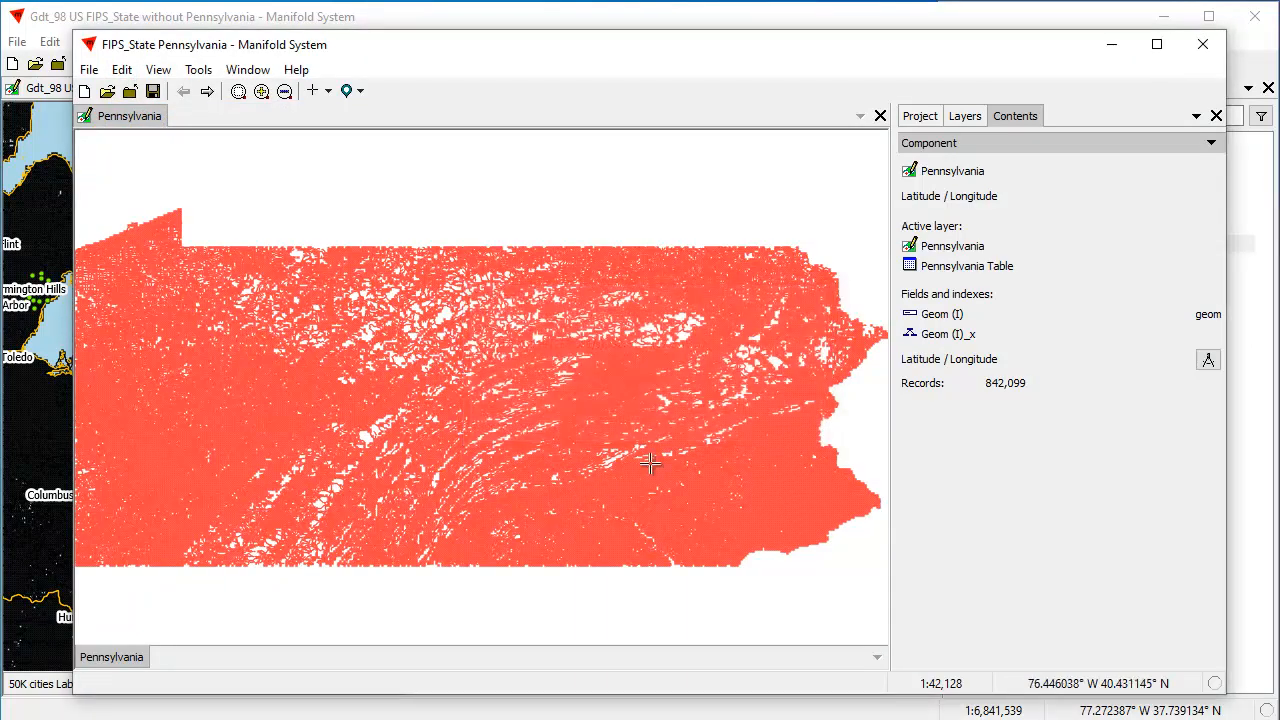
Switch to the Gdt_98 US project window, paste the copied streets into Map PM's Gdt_98 US layer and show the component information
drag(522, 67, 615, 220)
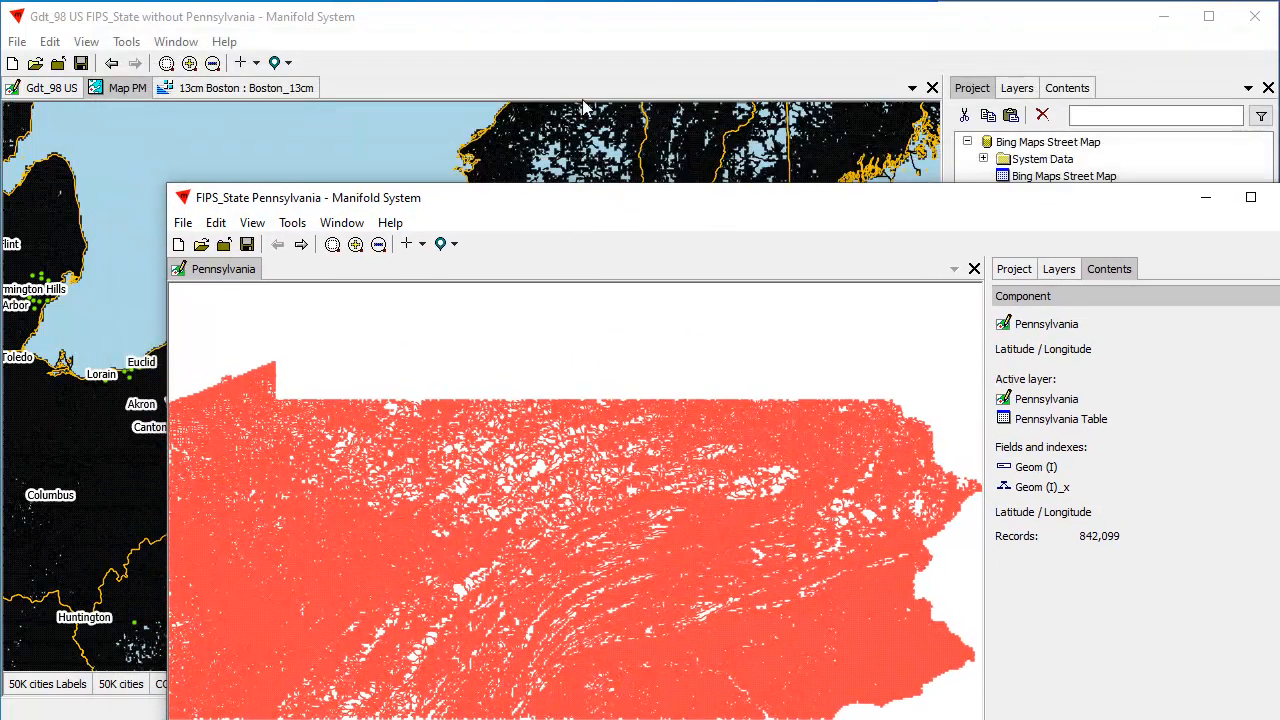
click(495, 65)
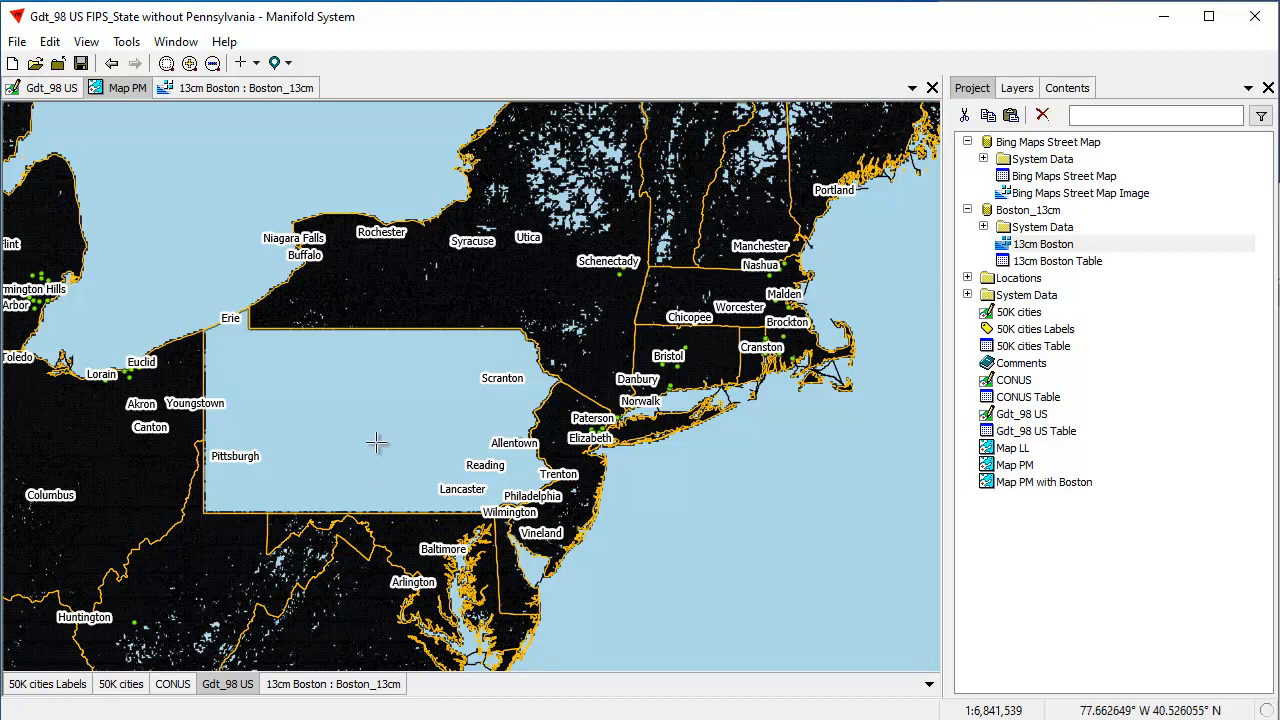
click(49, 41)
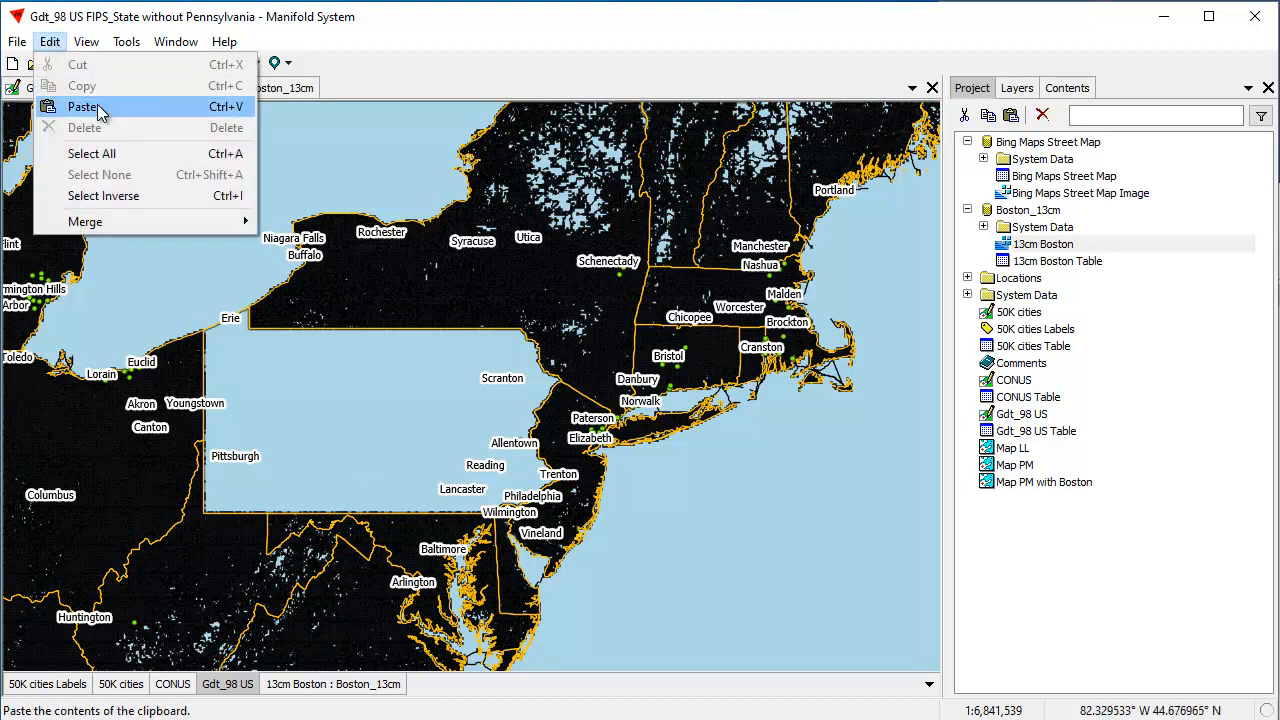
click(84, 106)
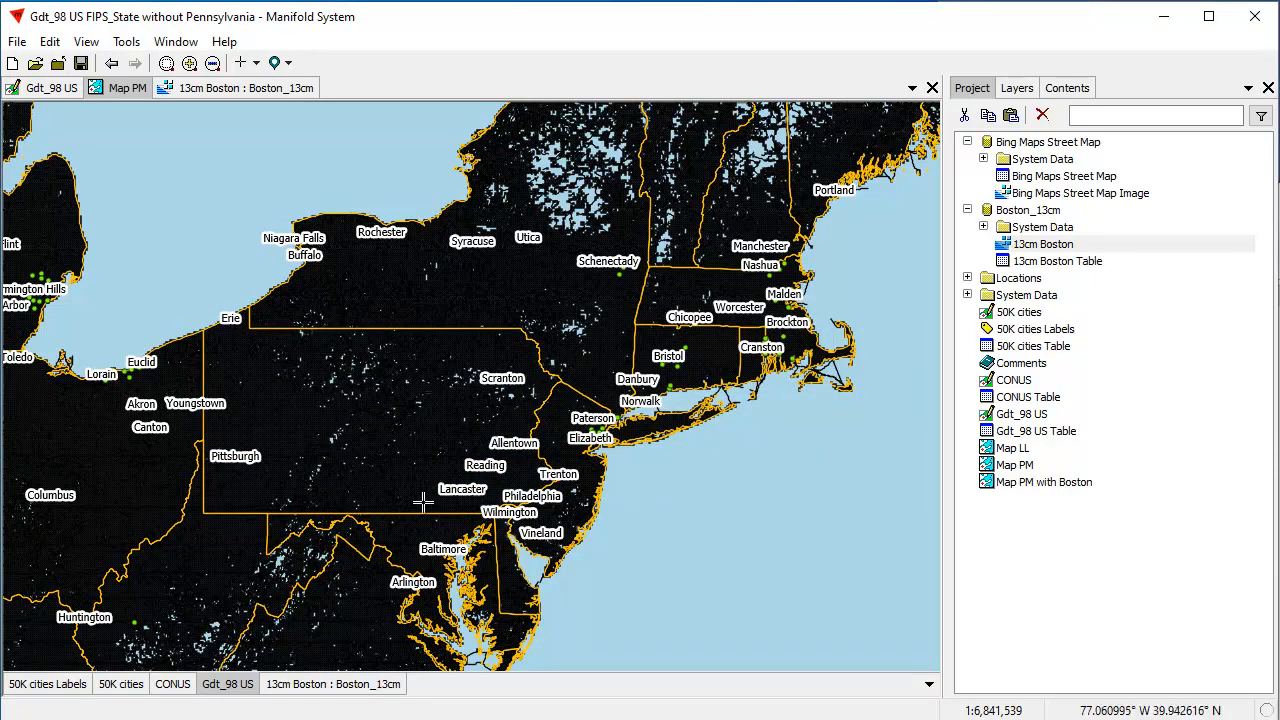
drag(240, 562, 383, 466)
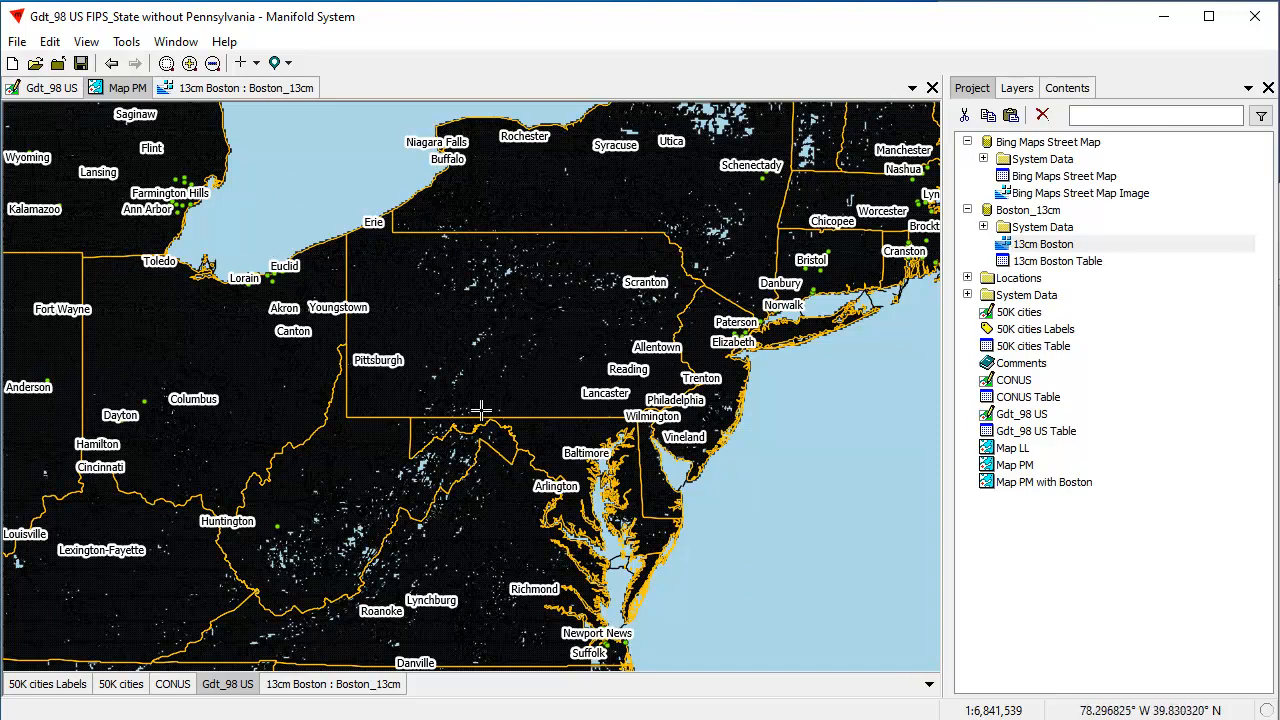
click(1067, 88)
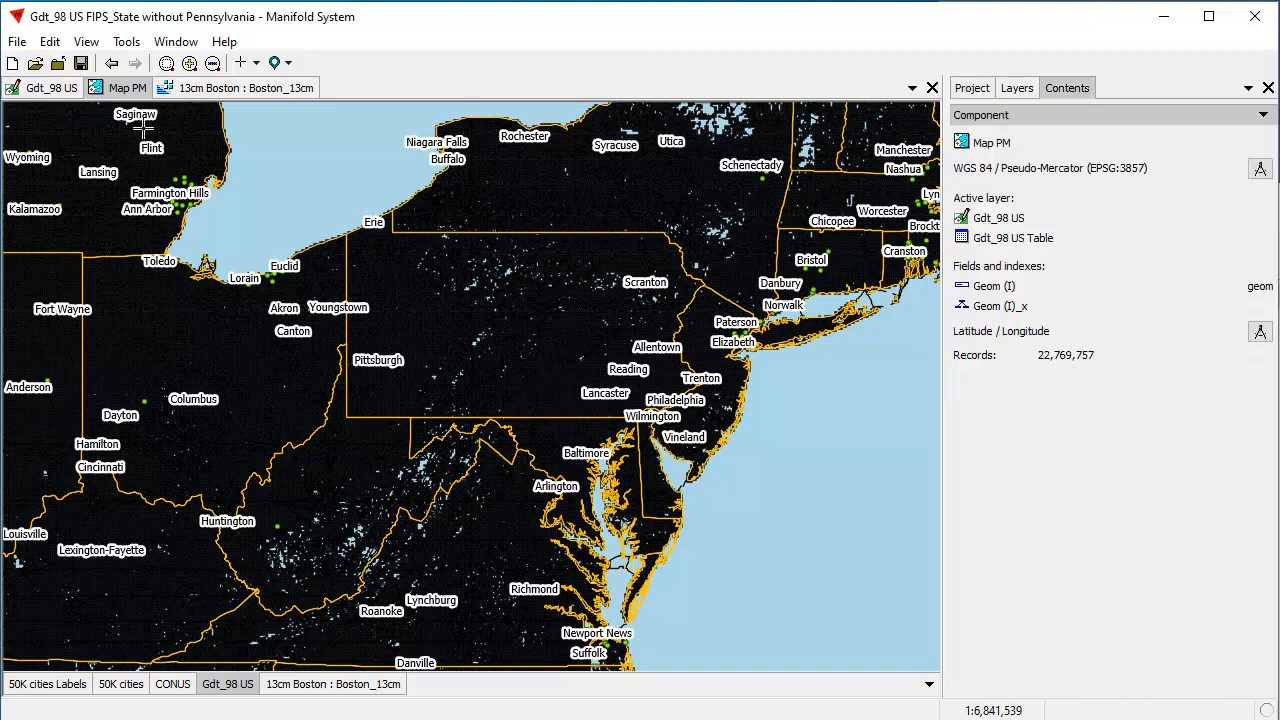
Save the combined project under the new name Everything in the GDT folder as a MAP file
click(17, 41)
click(70, 150)
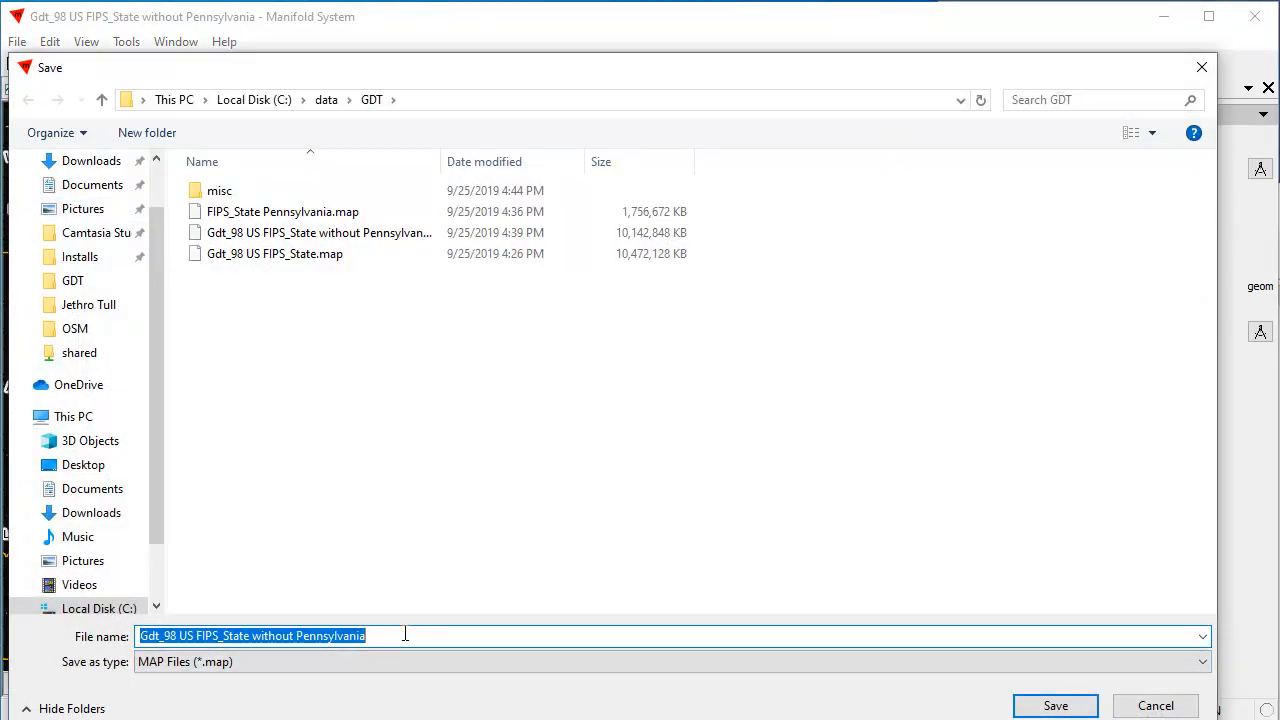
text(Everything)
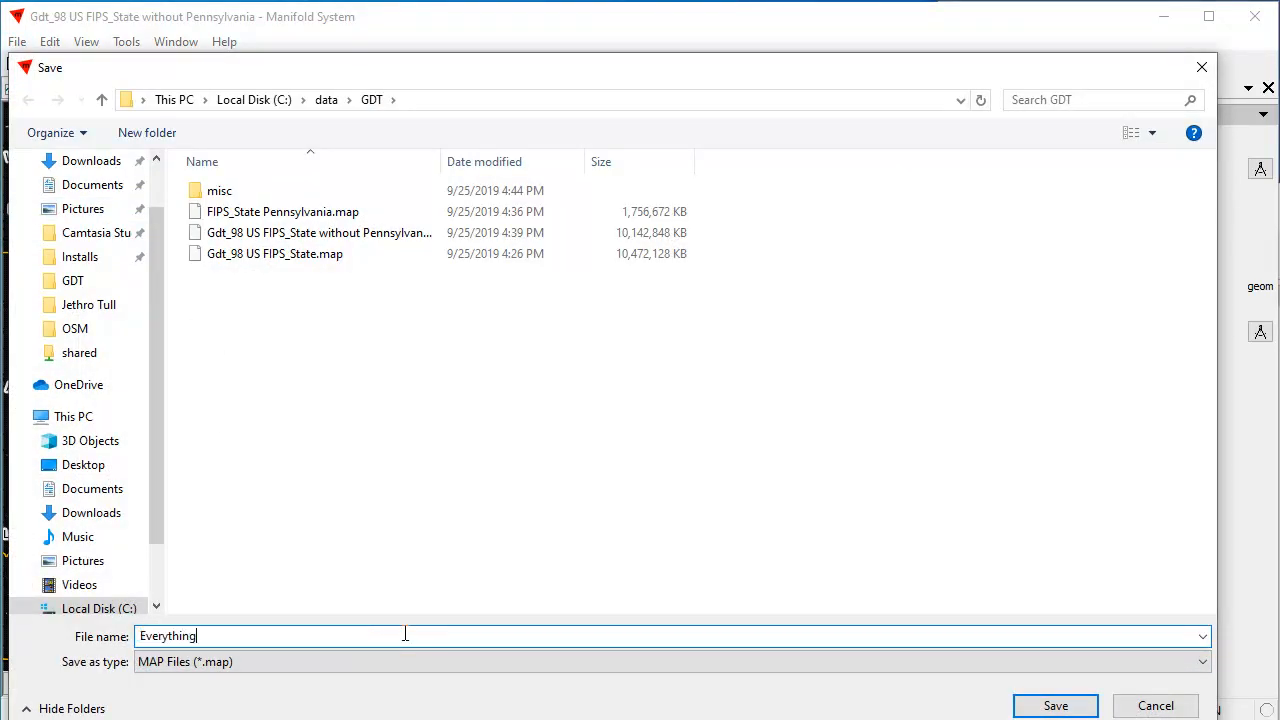
click(1055, 706)
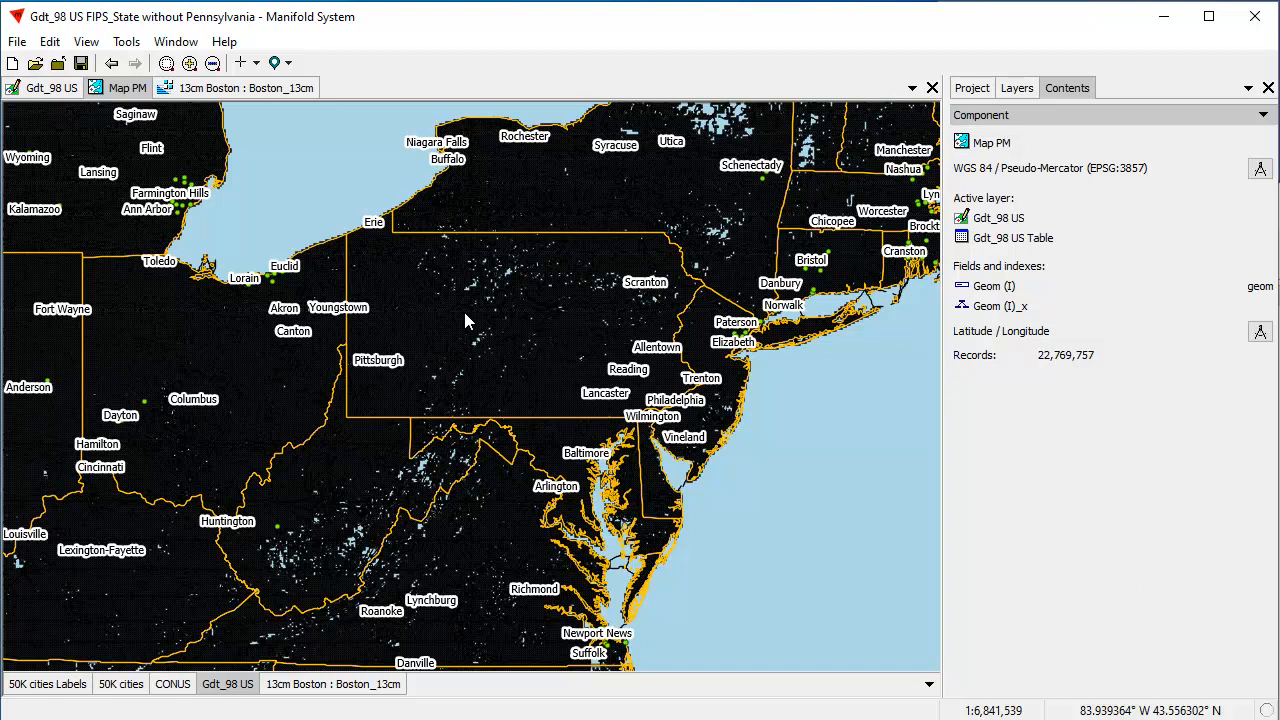
Examine the merged street layer in Map PM across Pennsylvania, the Northeast, the Midwest and the South at several scales
drag(545, 293, 477, 412)
drag(340, 478, 532, 372)
drag(603, 320, 457, 491)
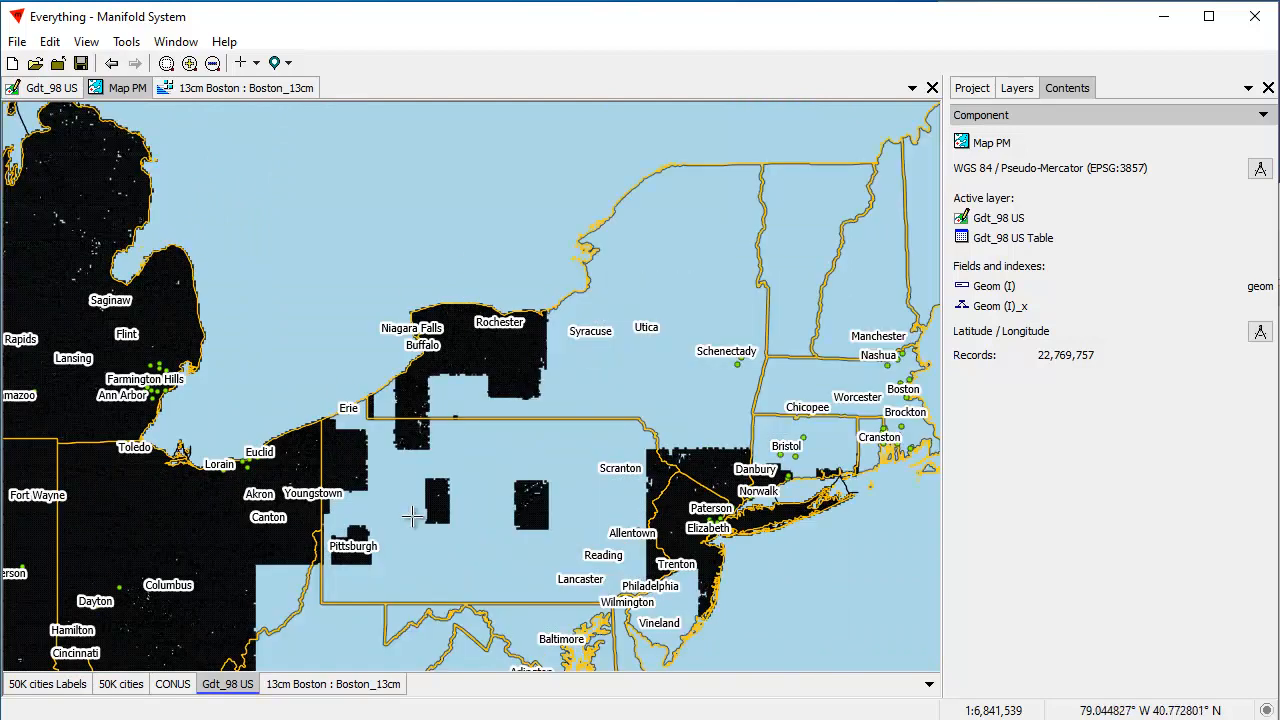
scroll(460, 432, down, 3)
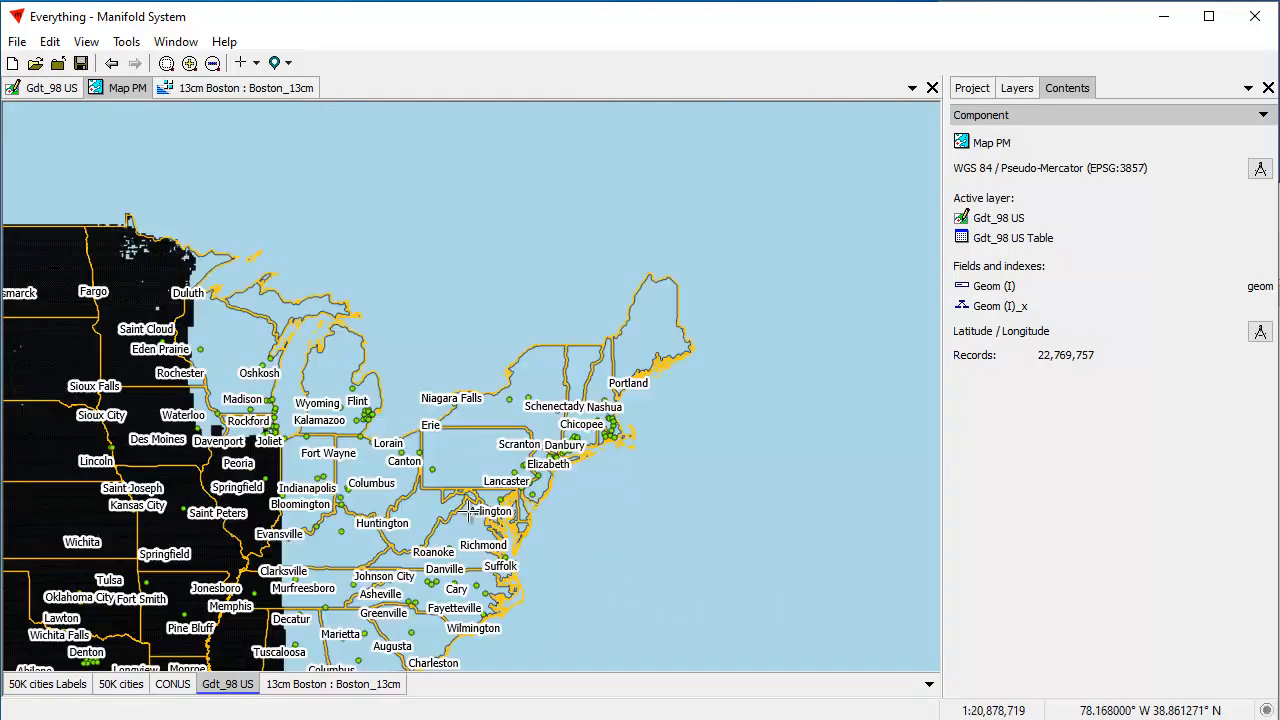
drag(406, 513, 509, 375)
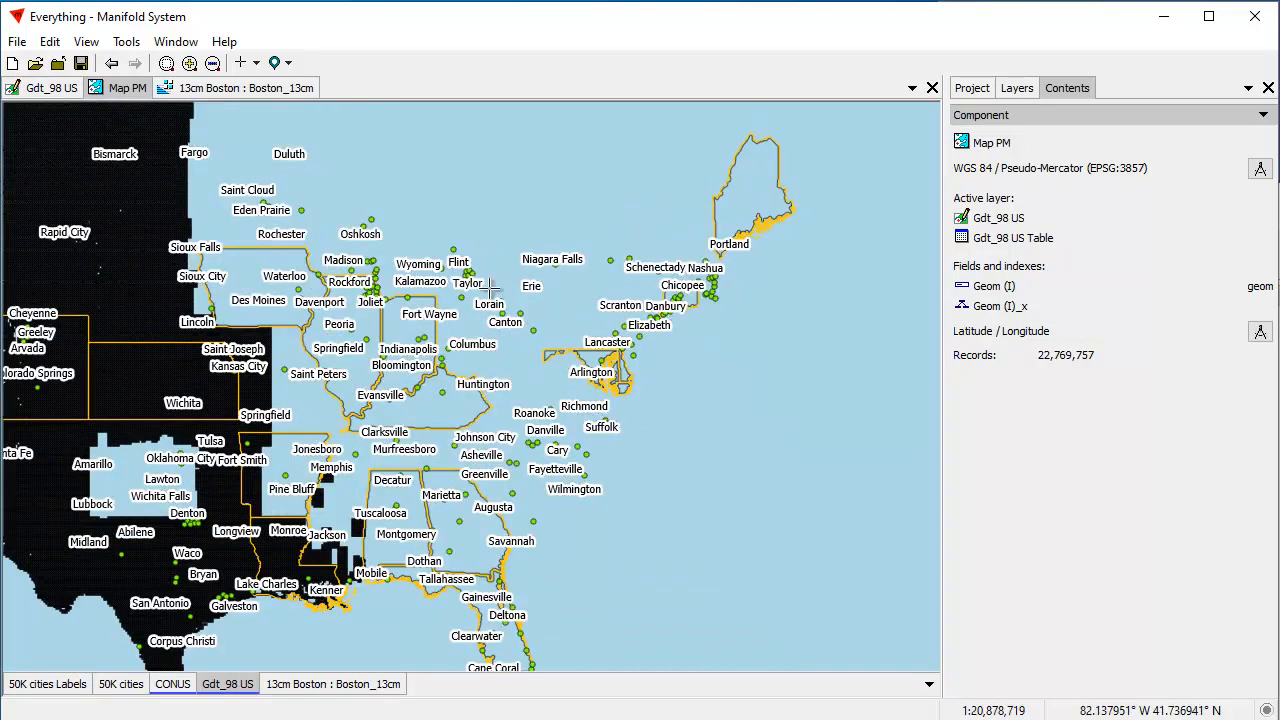
scroll(694, 423, up, 3)
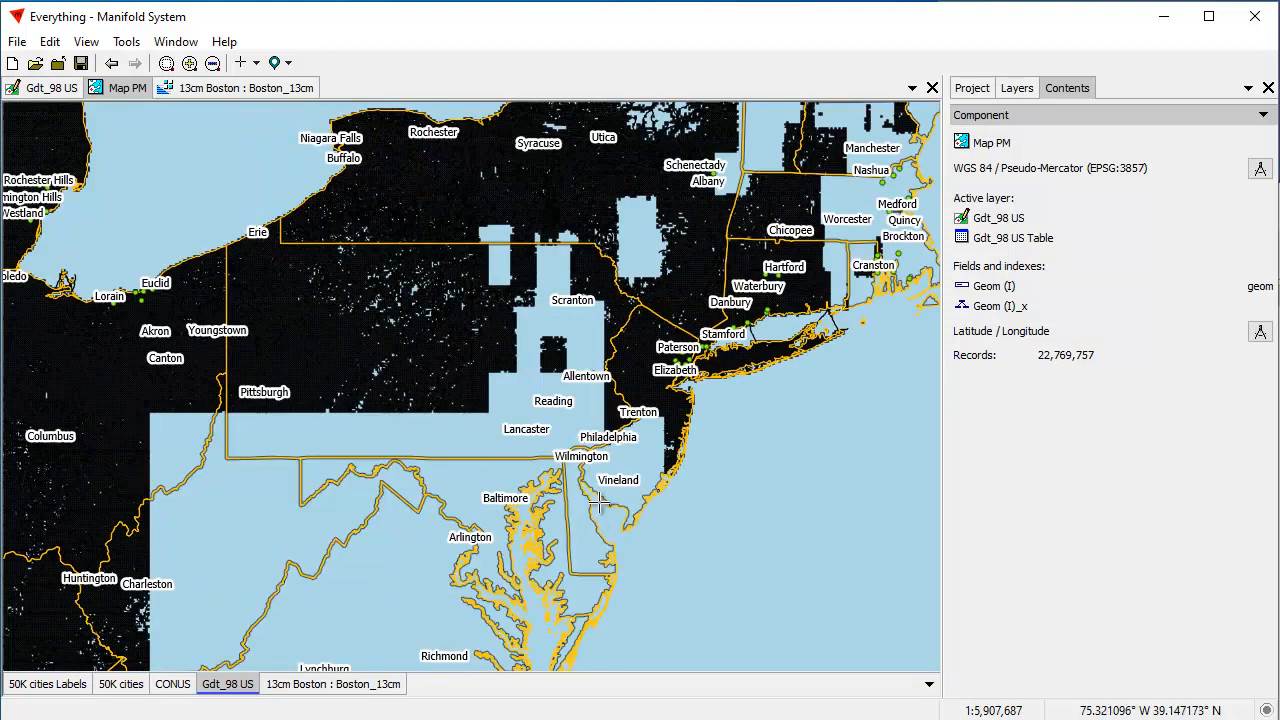
drag(186, 218, 672, 509)
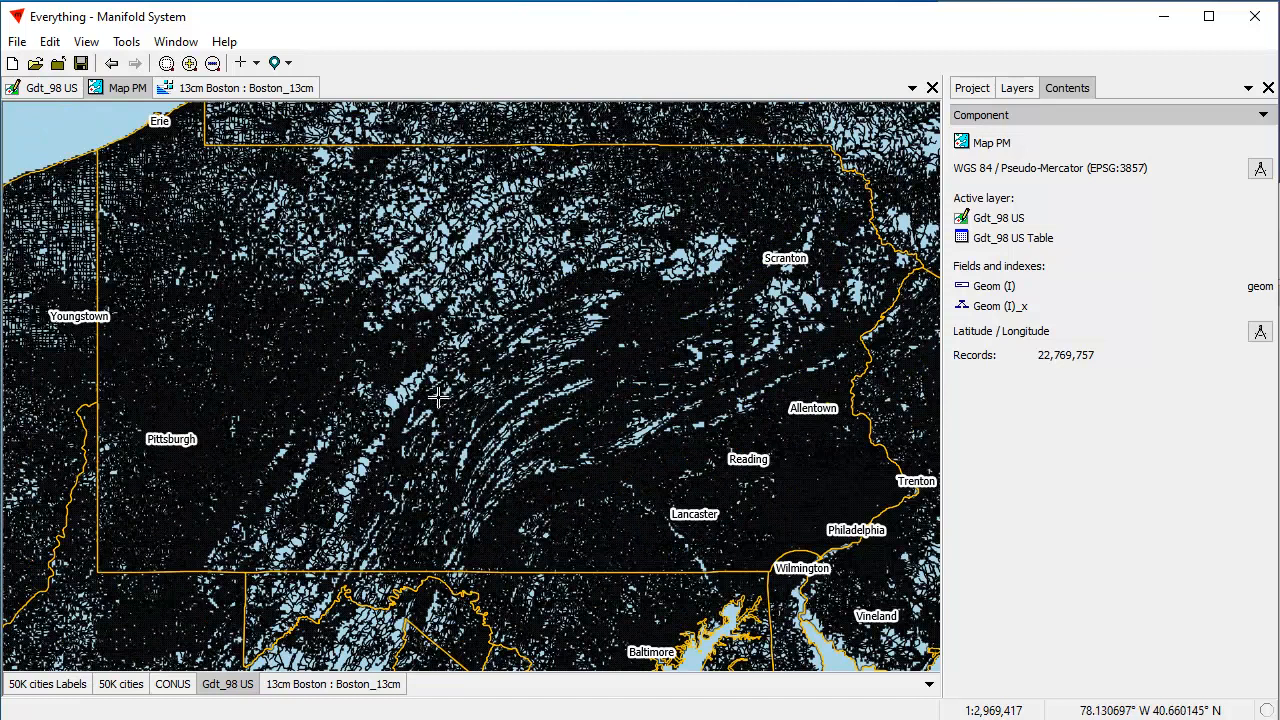
scroll(472, 426, down, 2)
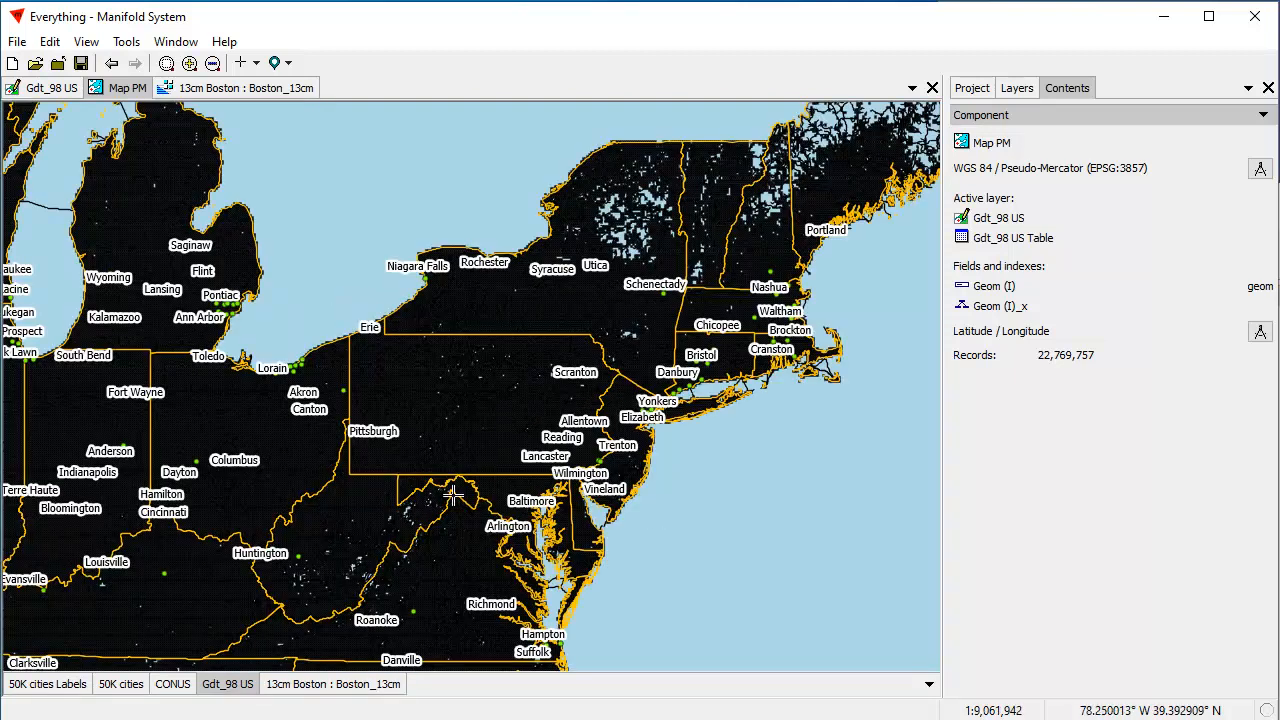
drag(377, 513, 458, 453)
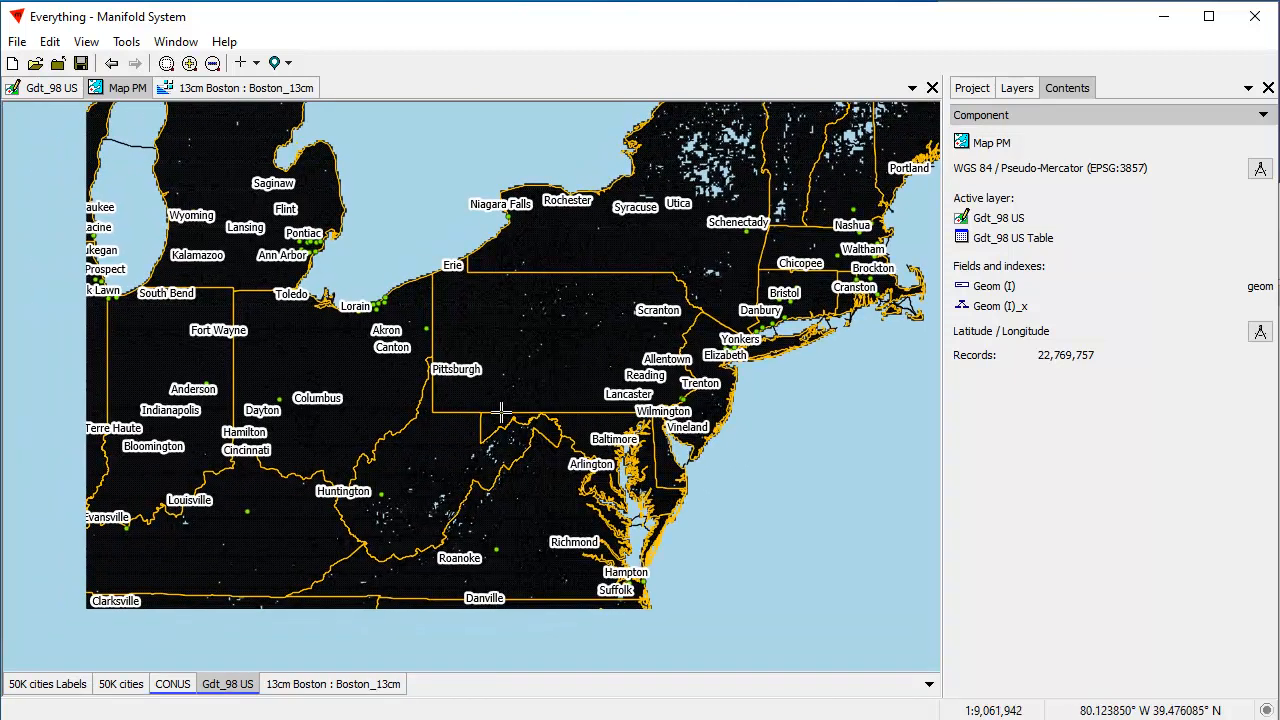
drag(183, 517, 533, 380)
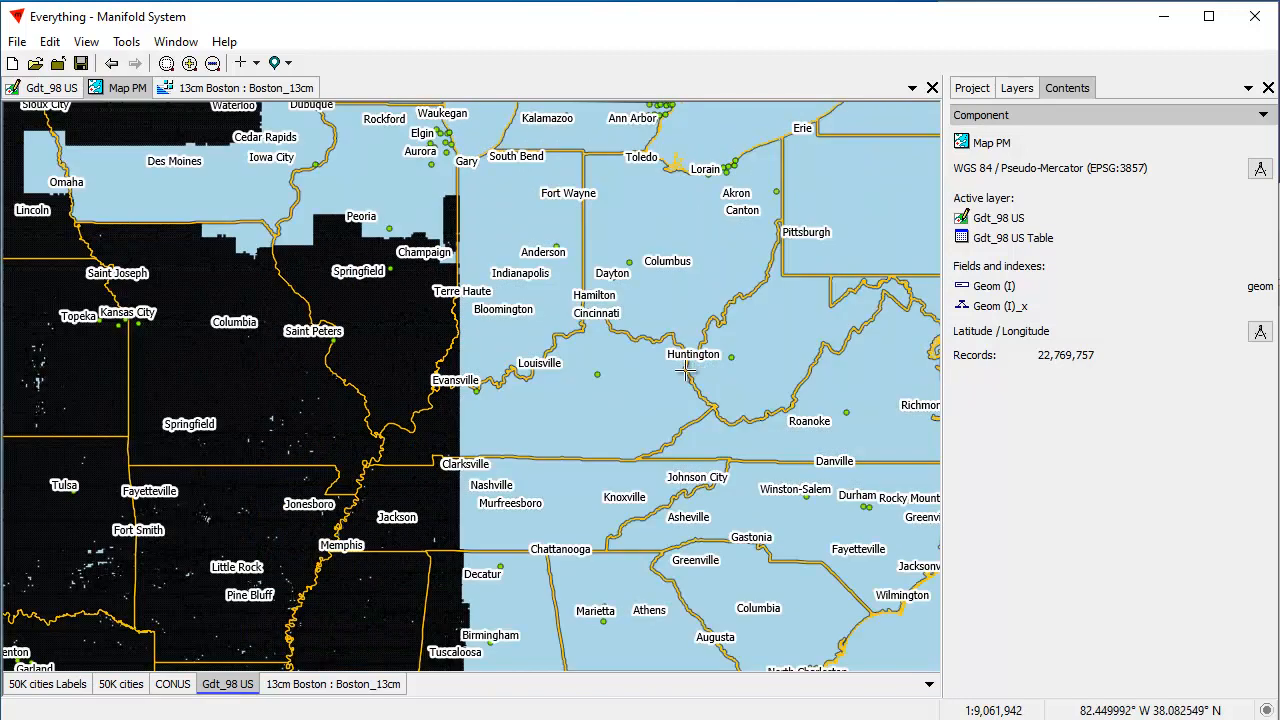
drag(768, 322, 439, 478)
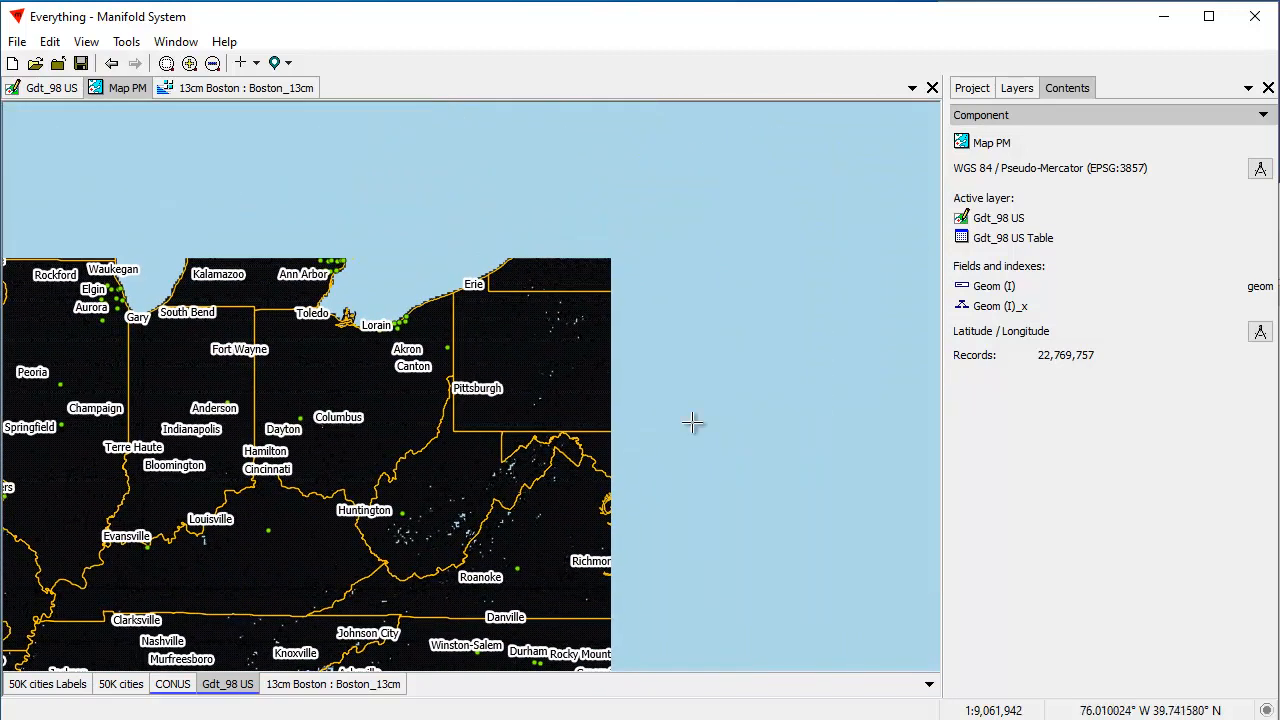
Bring up the Select templates for Map PM and copy Centre County's FIPS code 42027 from the Comments component
click(1028, 116)
click(1030, 182)
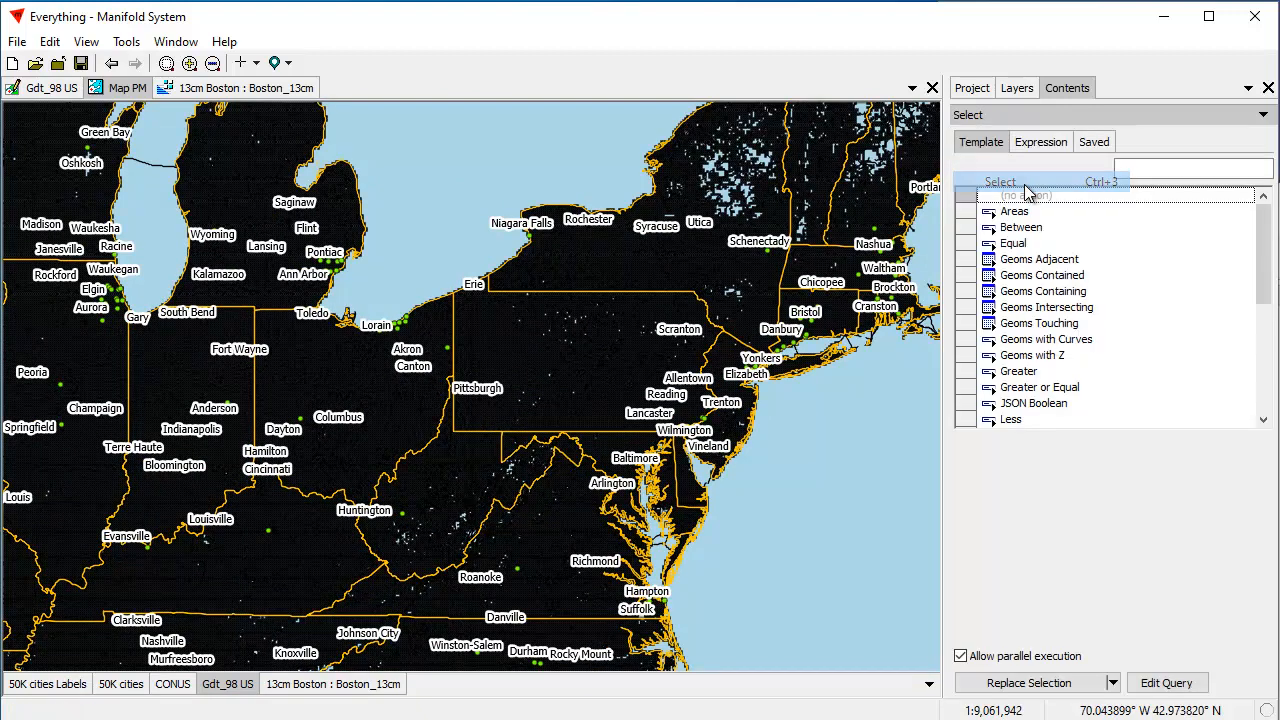
click(976, 89)
double_click(1042, 369)
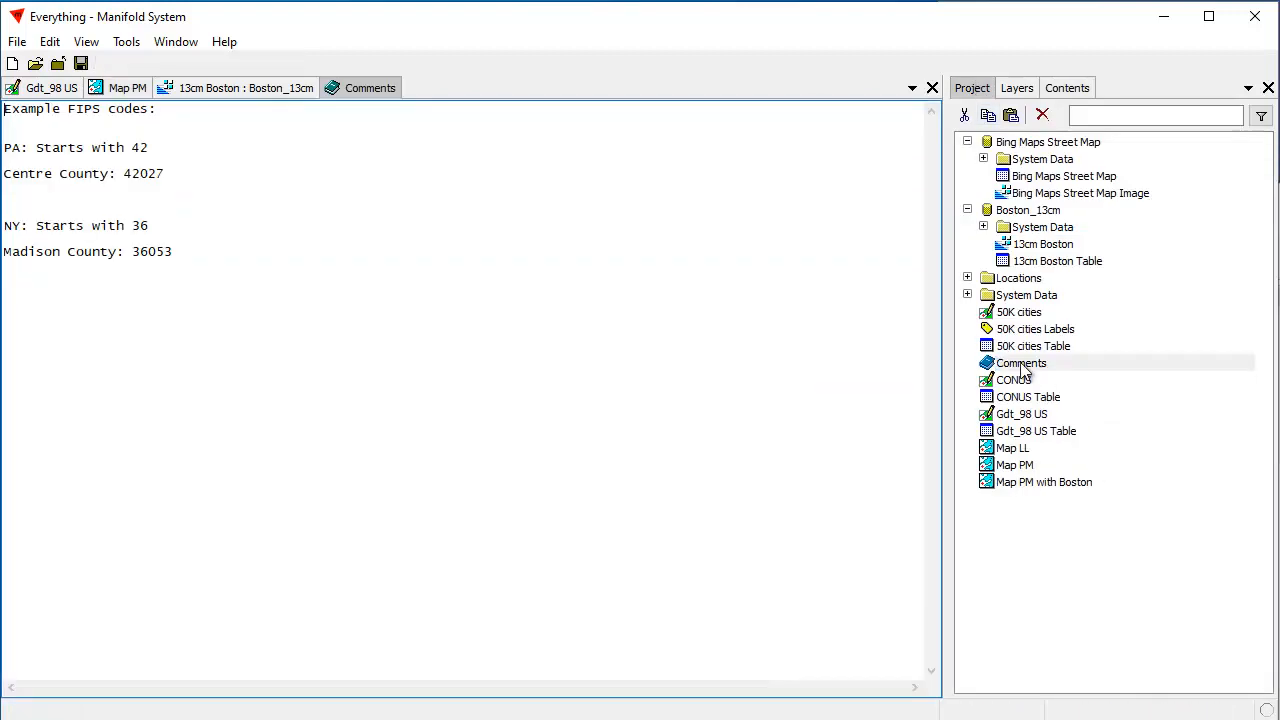
drag(176, 174, 128, 178)
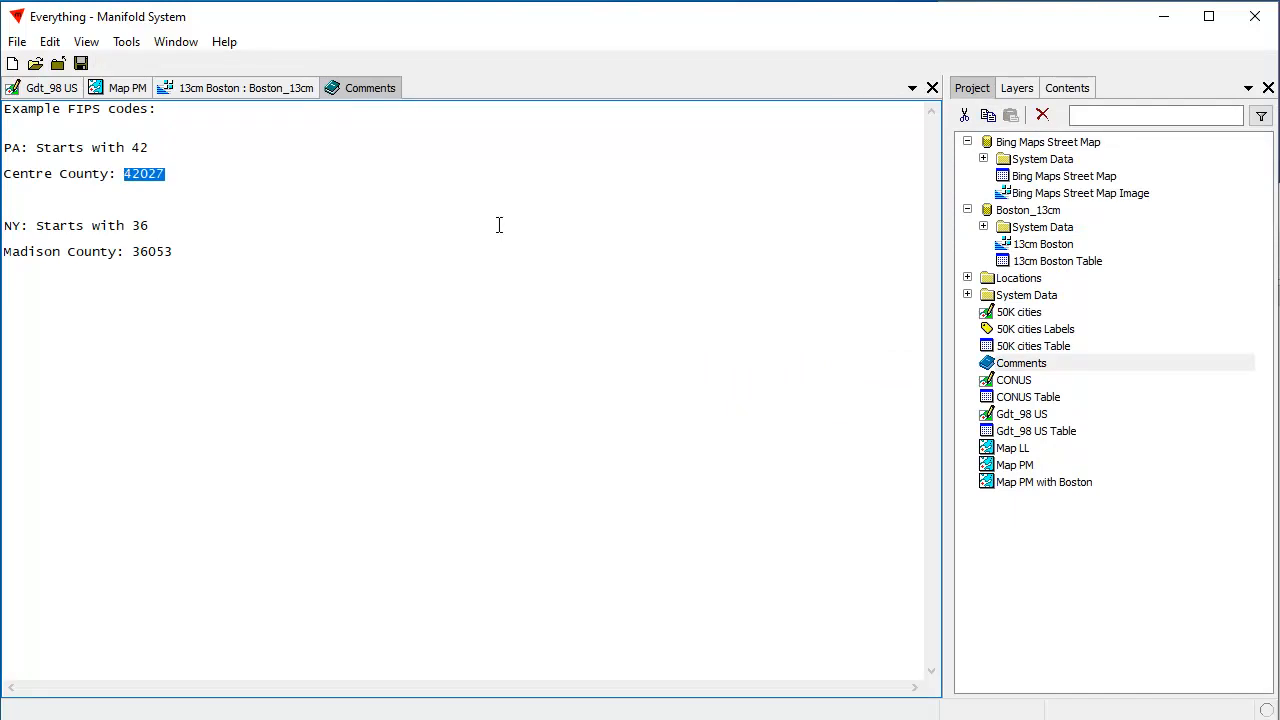
Set up a Text Contains selection on Map PM's Gdt_98 US layer that searches the FIPS_CO field for 42027
click(120, 90)
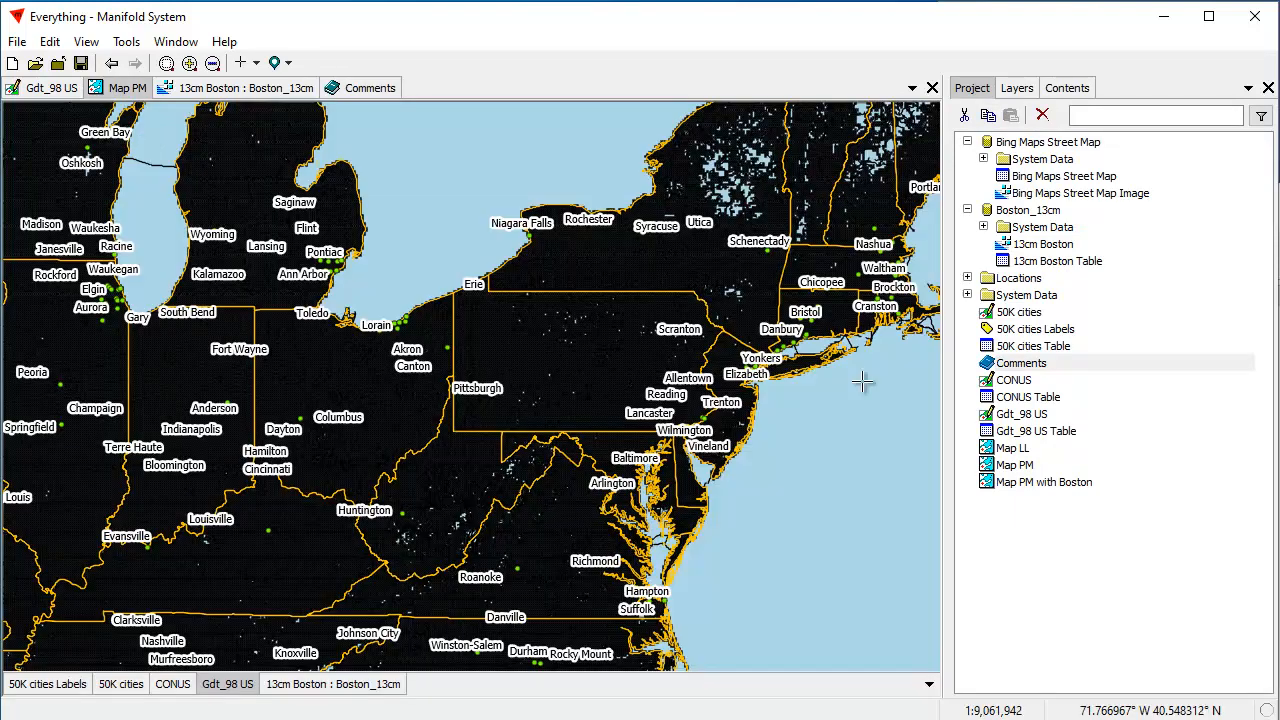
click(1062, 90)
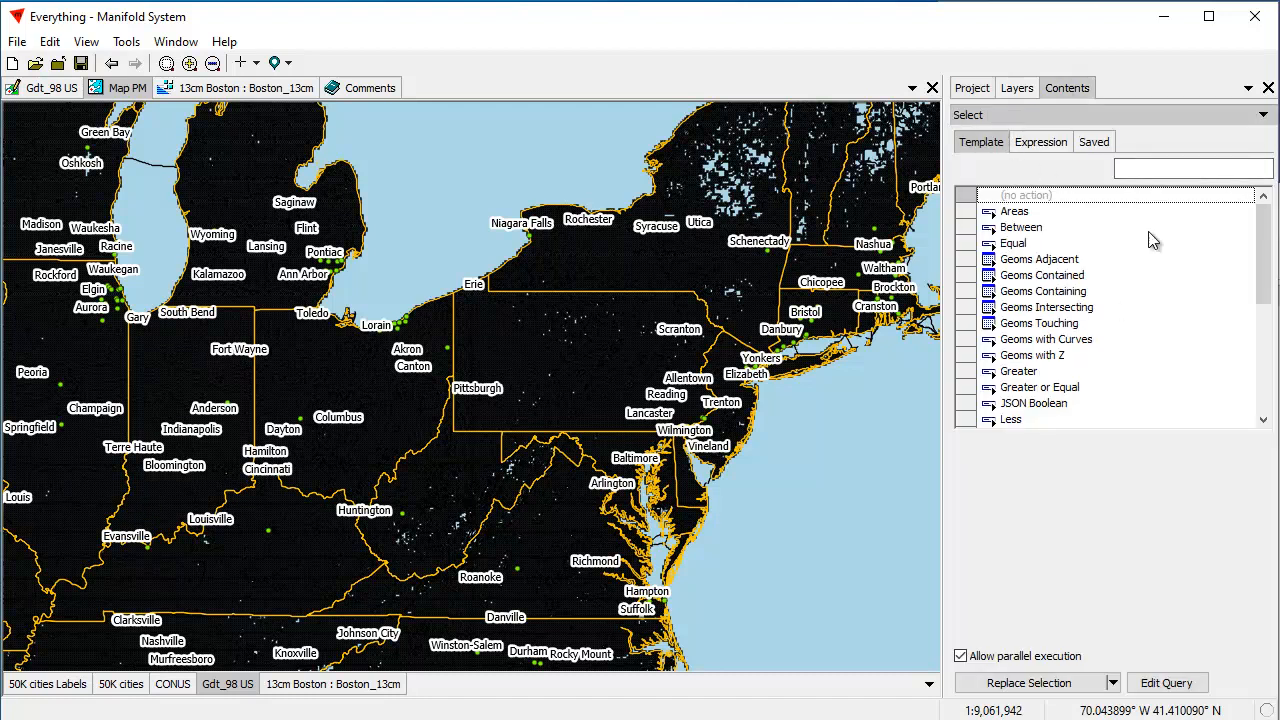
drag(1265, 240, 1276, 355)
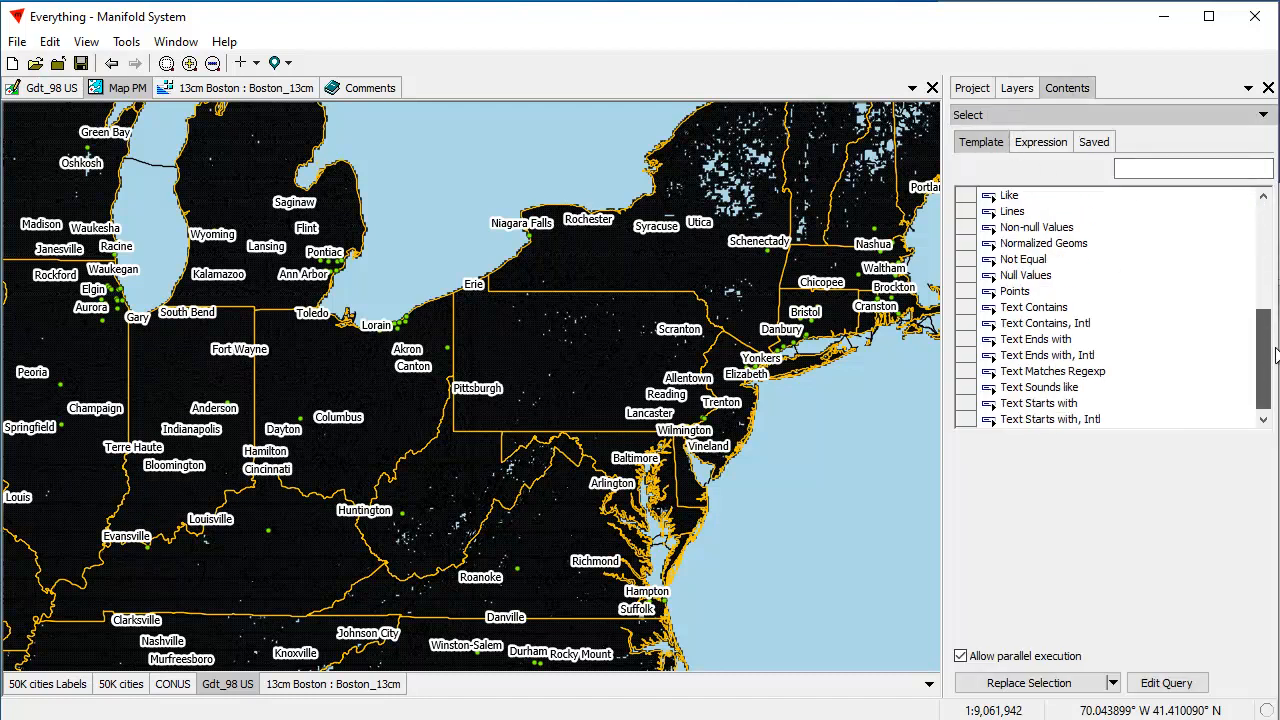
click(1120, 308)
click(1113, 444)
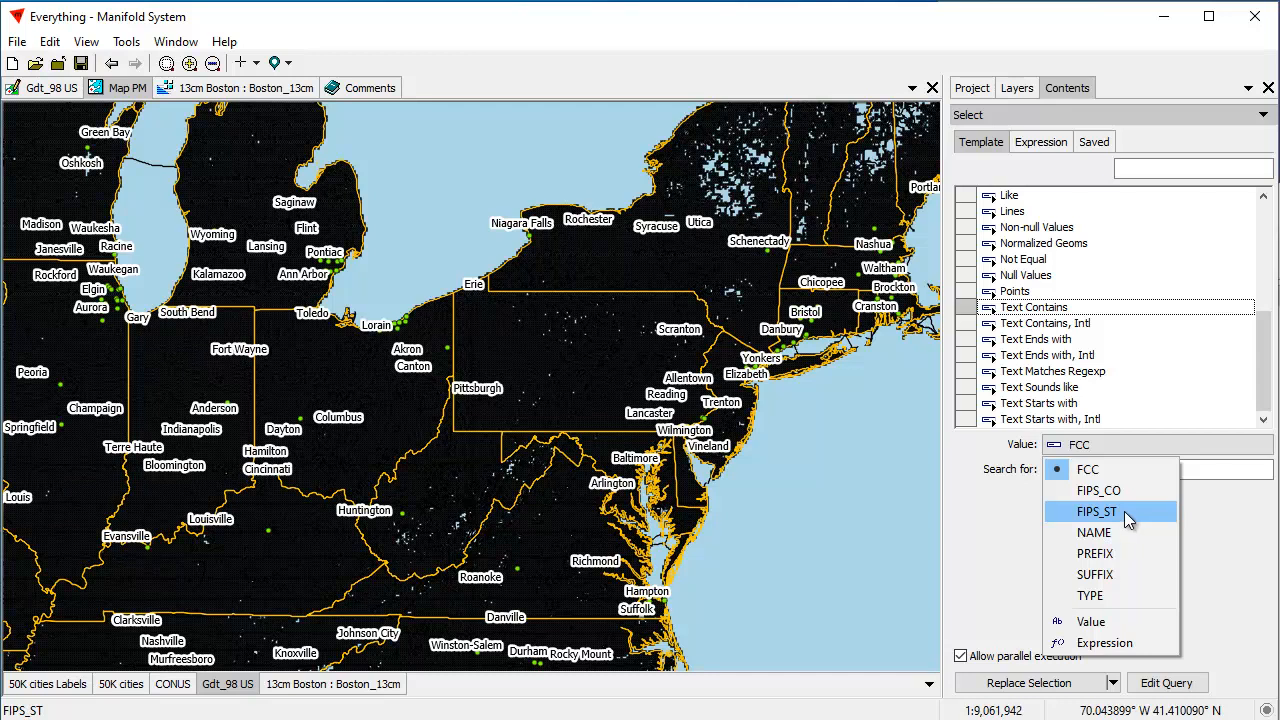
click(1098, 490)
key(Tab)
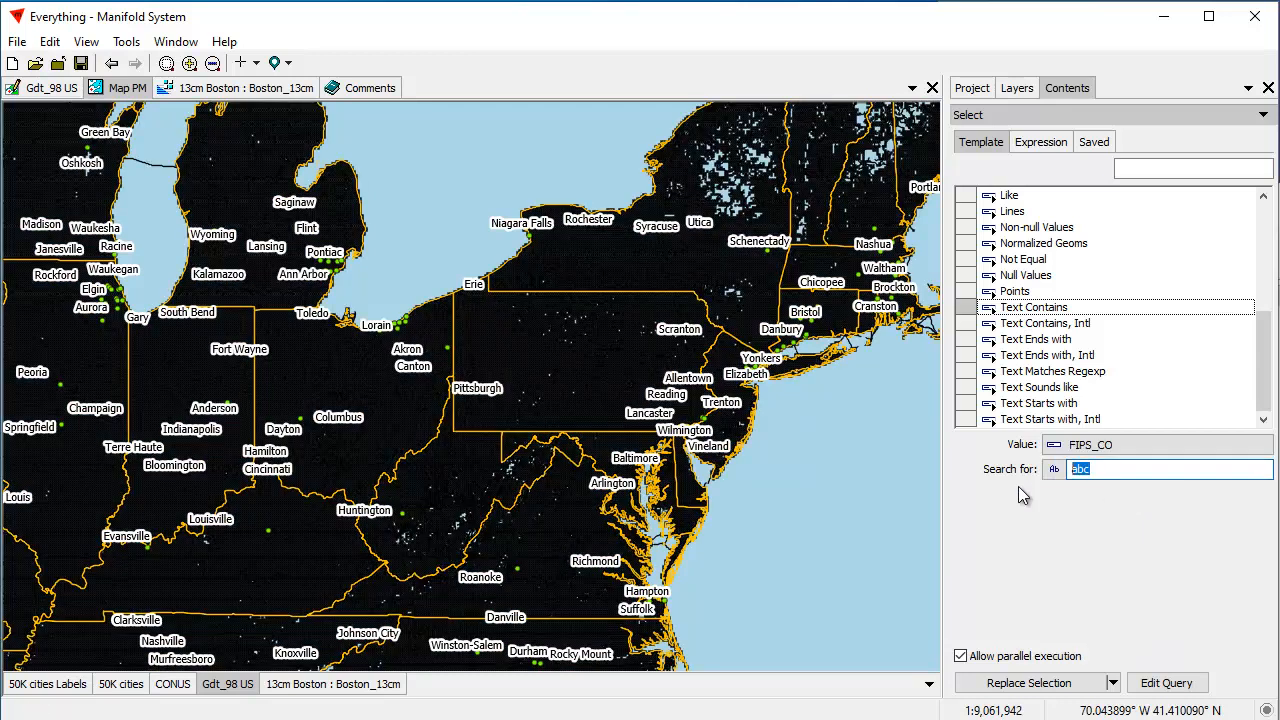
text(42027)
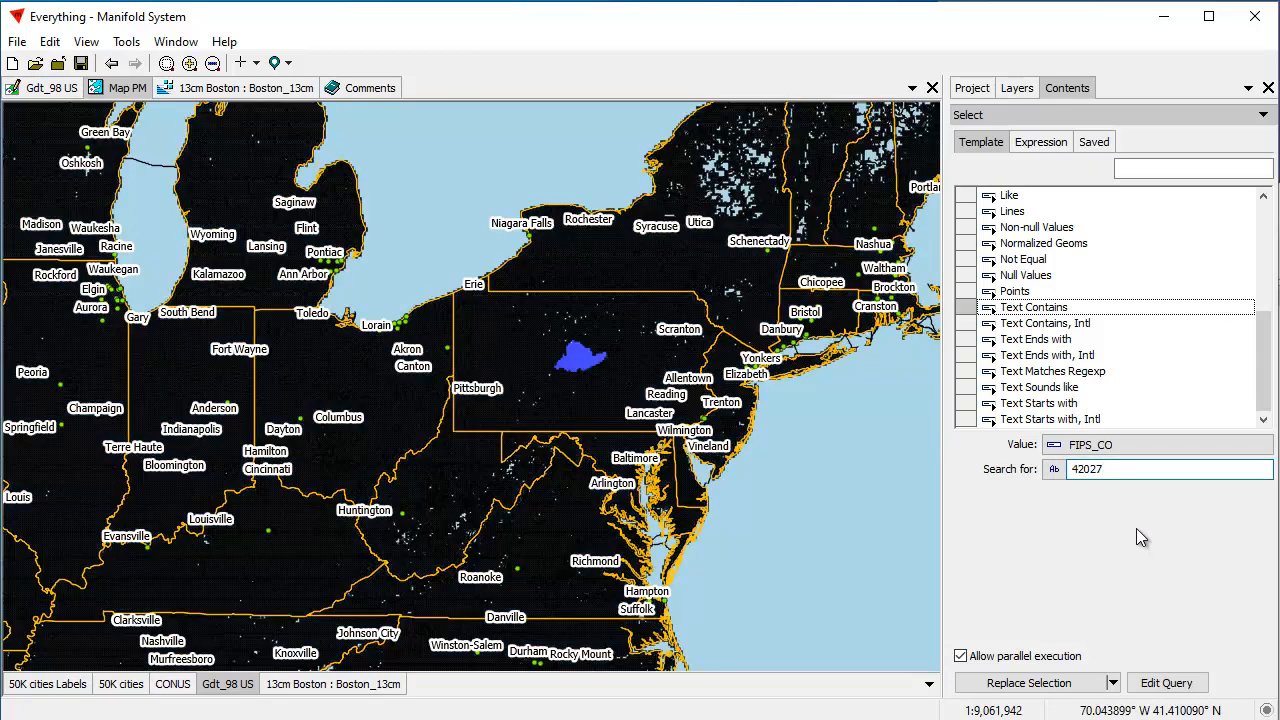
drag(531, 323, 731, 443)
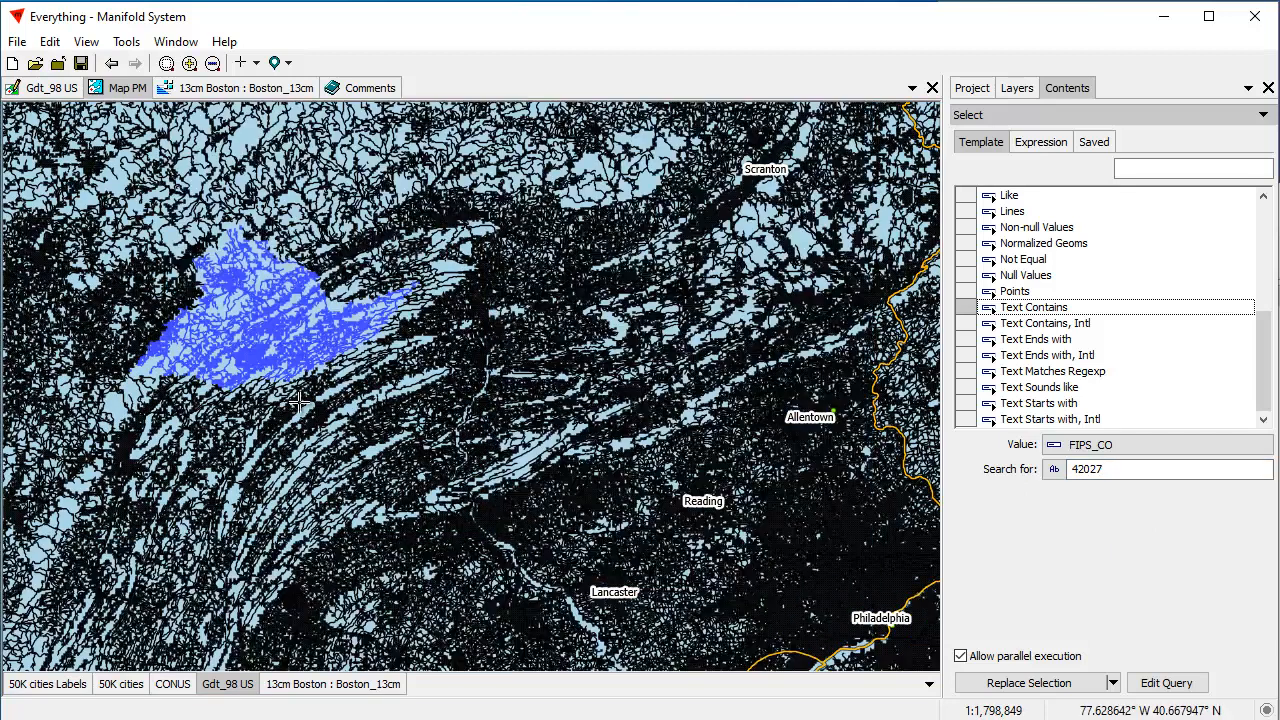
drag(300, 415, 600, 548)
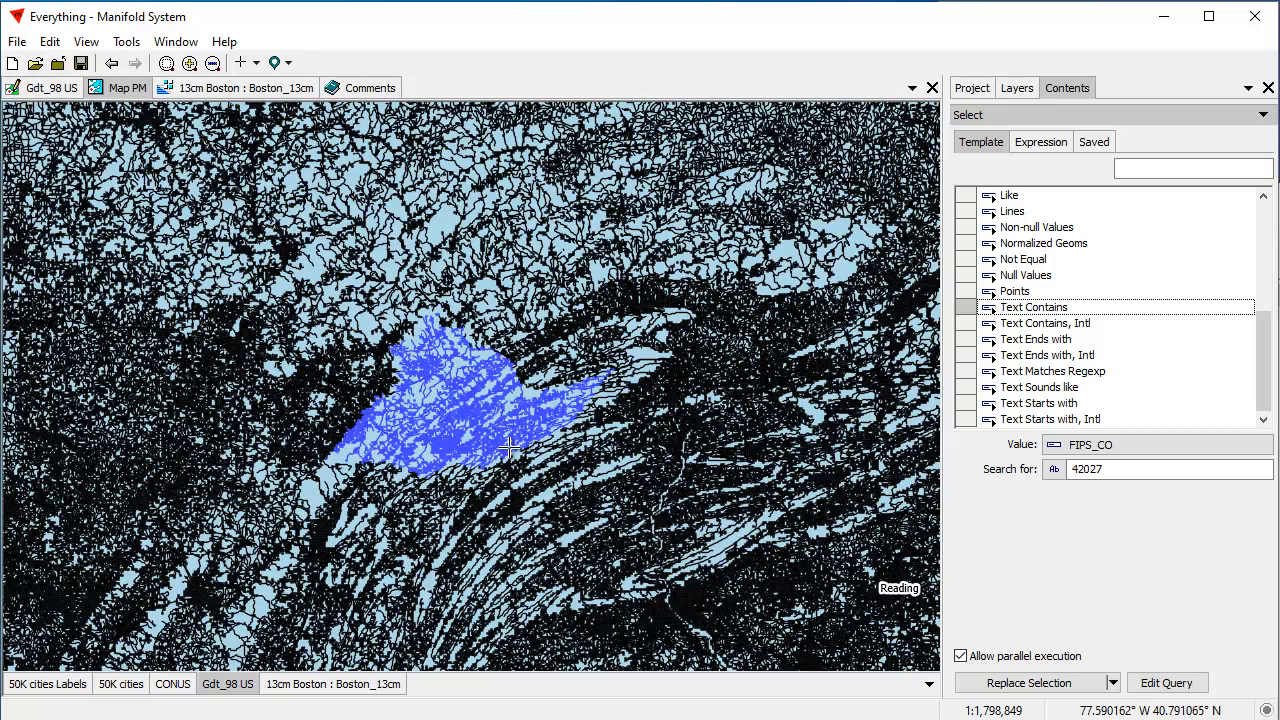
scroll(410, 460, down, 2)
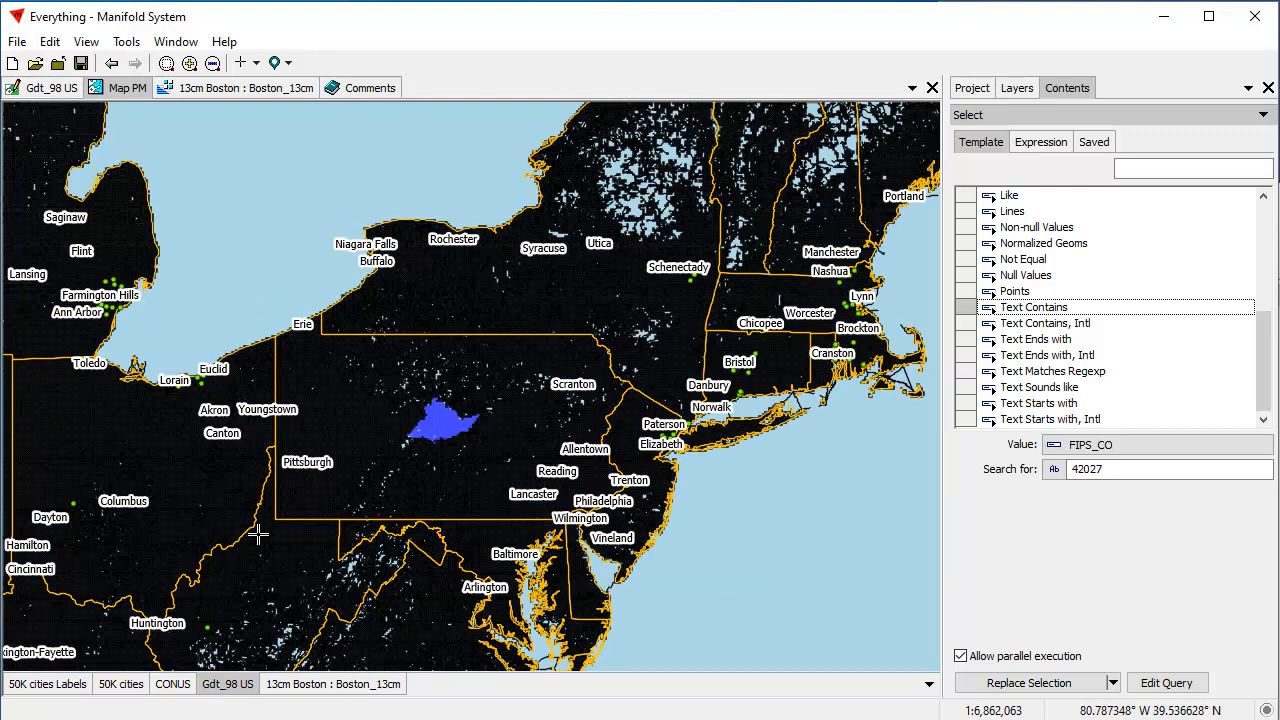
Copy Madison County's FIPS code 36053 from the Comments component and return to Map PM
drag(262, 520, 397, 401)
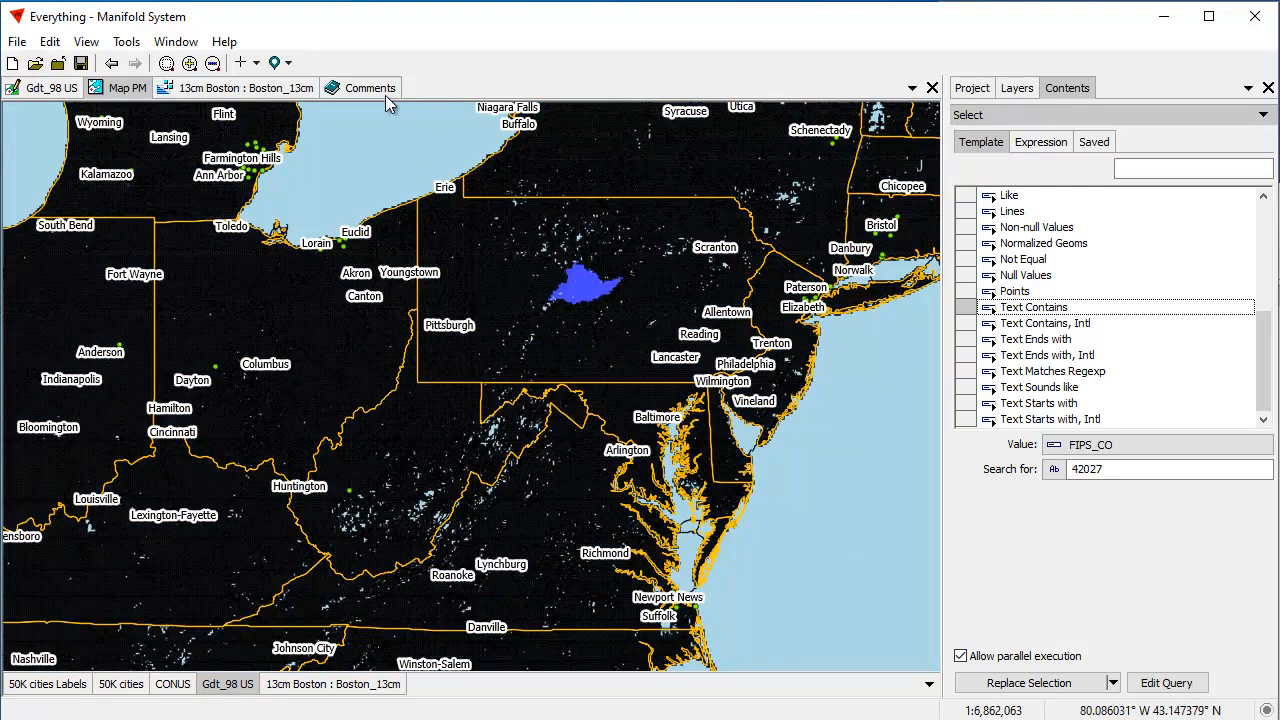
click(345, 88)
drag(172, 252, 131, 251)
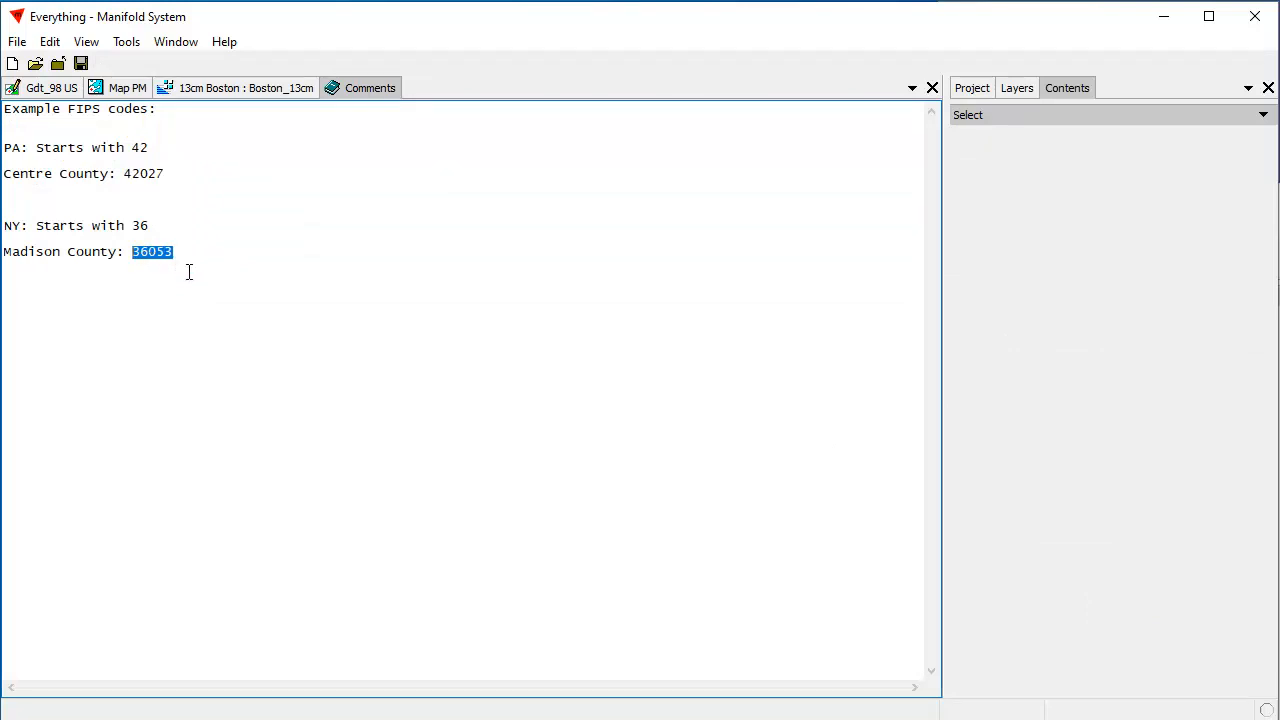
click(148, 90)
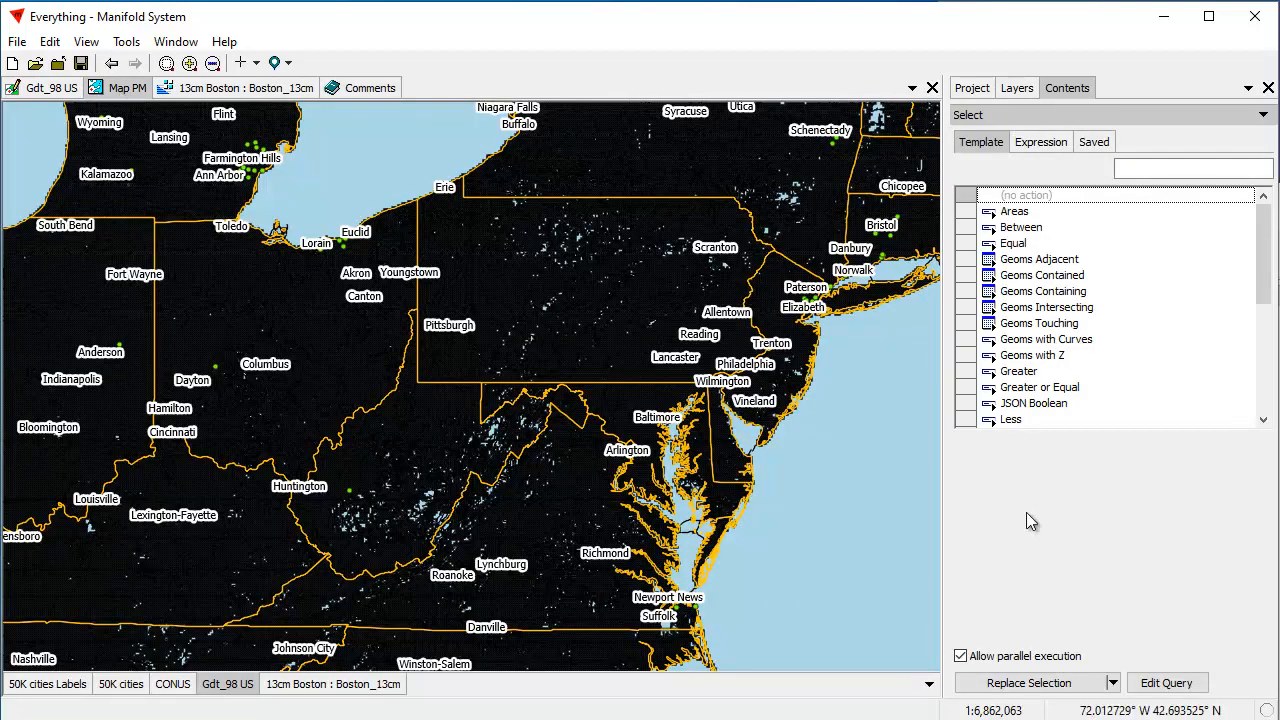
Select the Gdt_98 US streets whose FIPS_CO field contains 36053, using the Text Contains template
drag(1266, 268, 1266, 374)
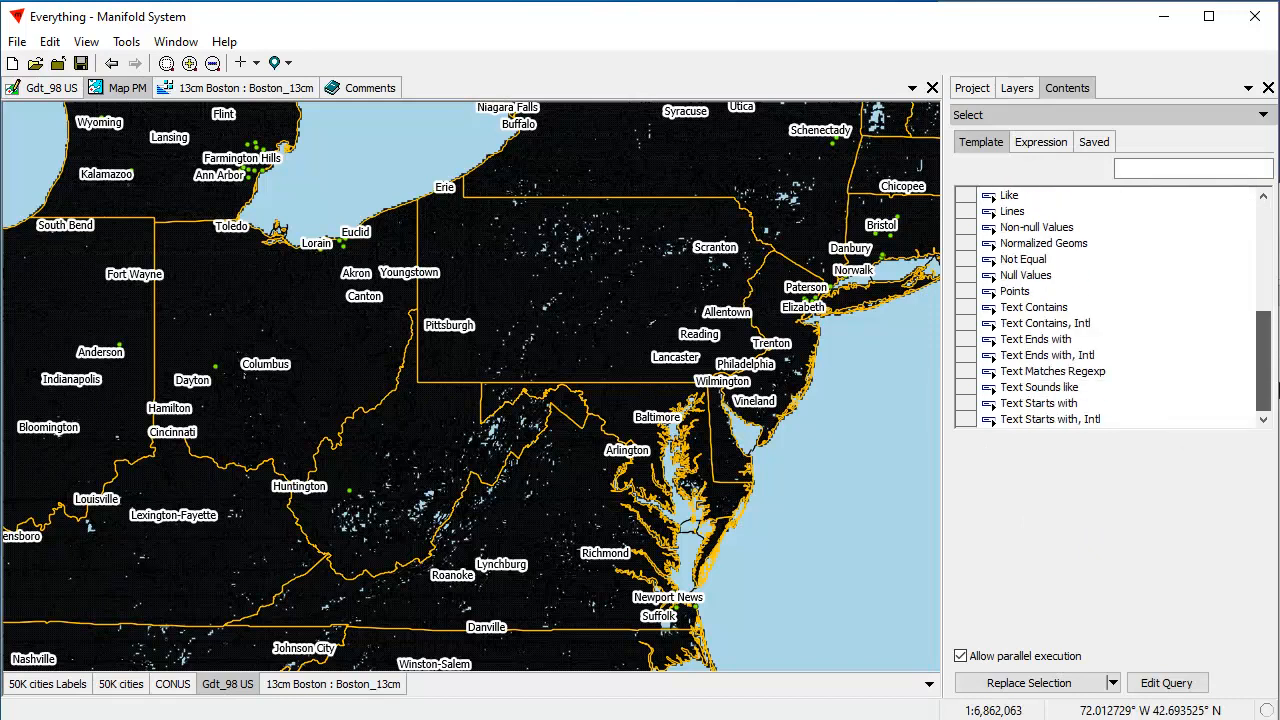
click(1138, 309)
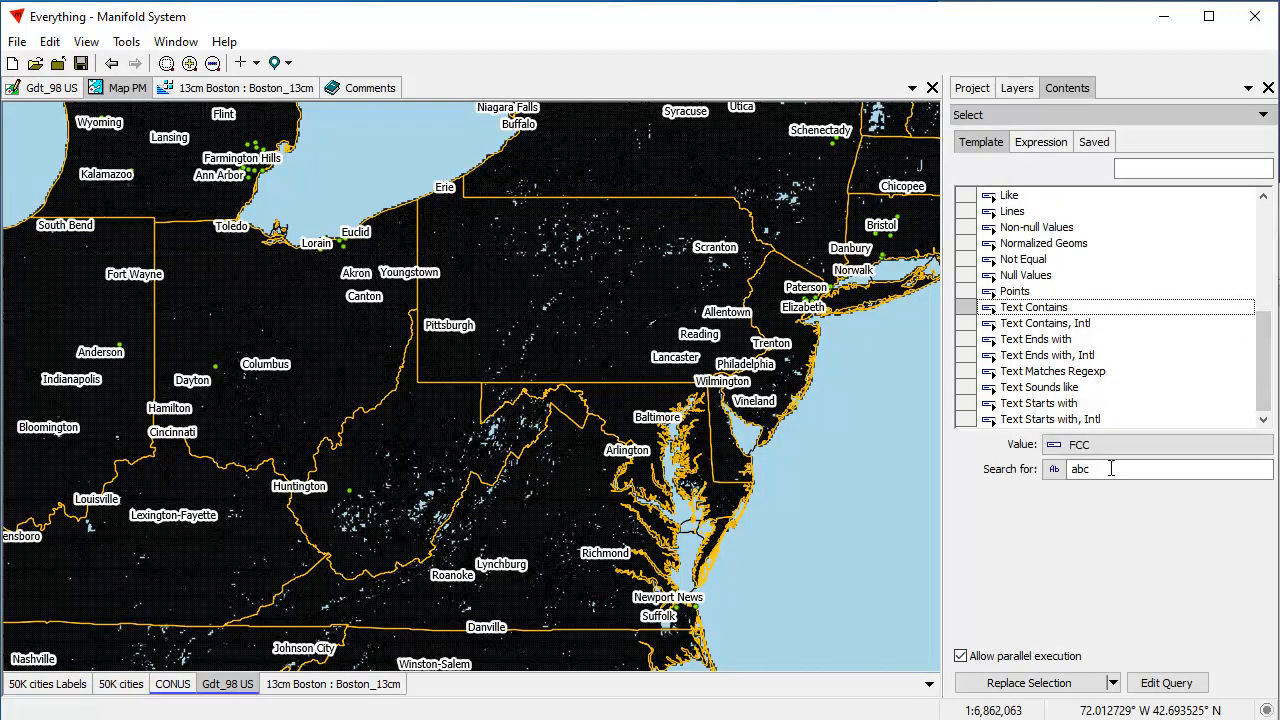
click(1110, 448)
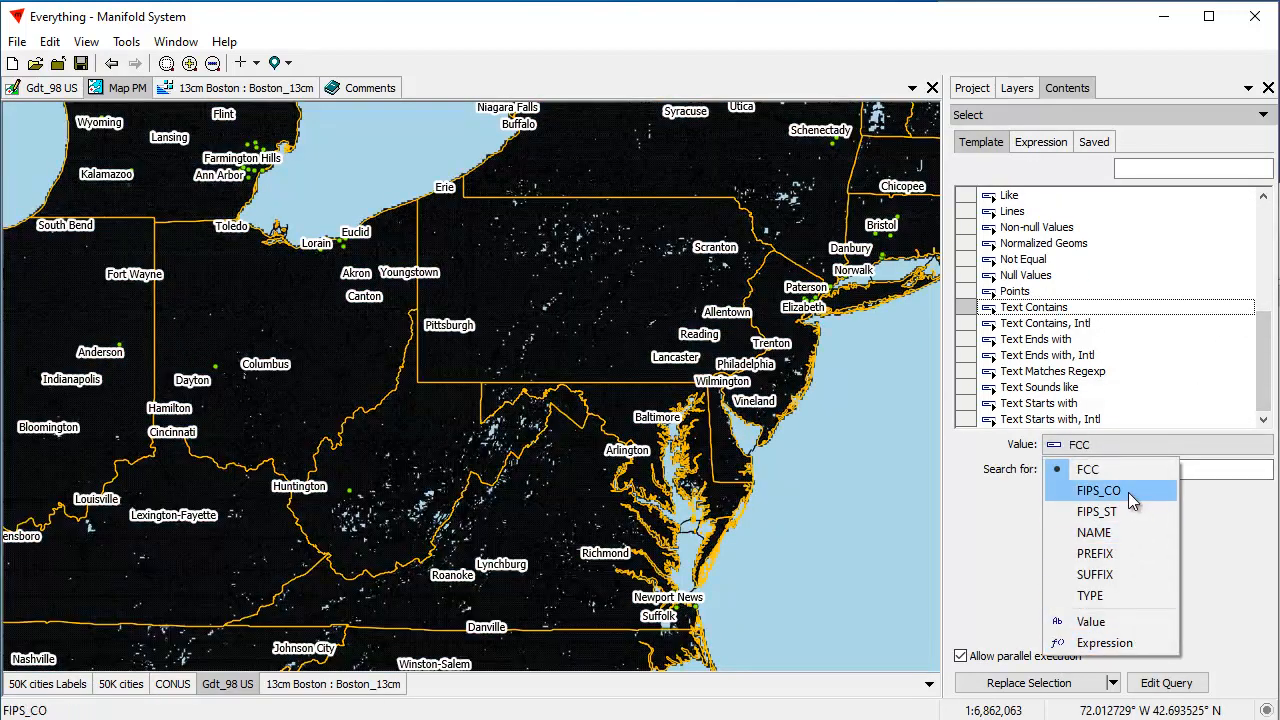
click(1128, 491)
double_click(1122, 477)
text(36053)
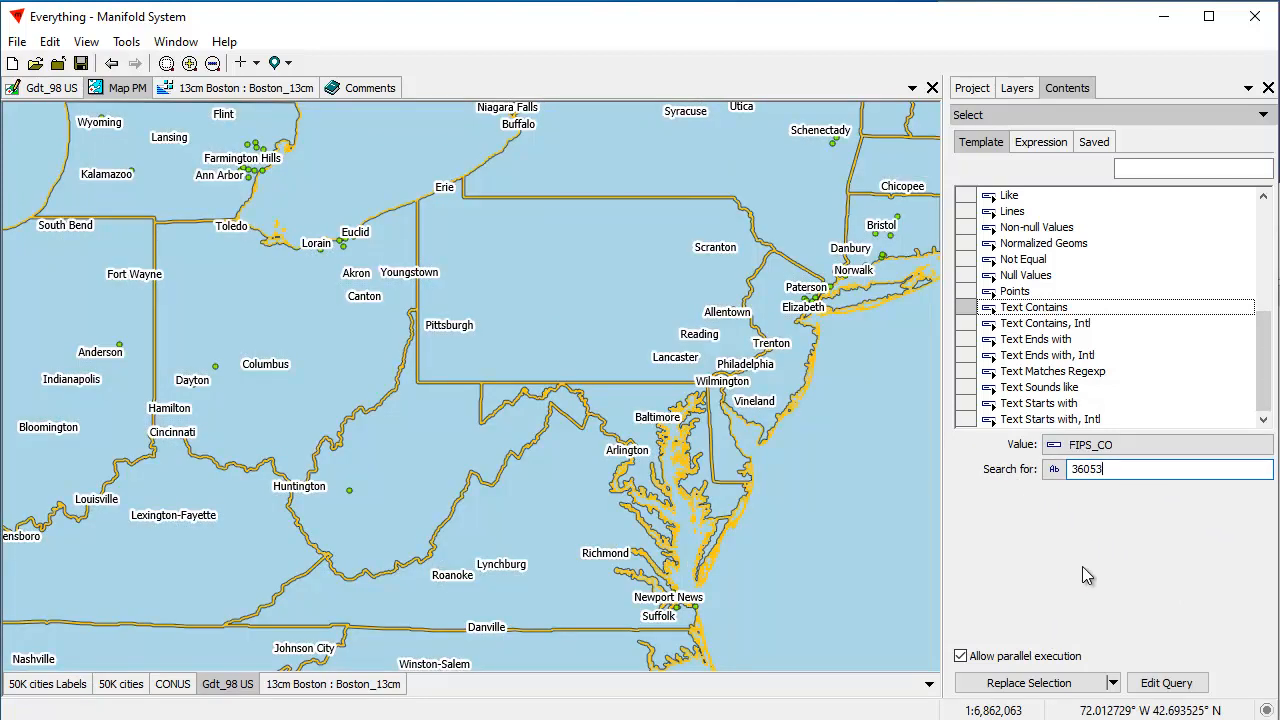
Examine the selected Madison County streets between Syracuse and Utica, both close up and within the wider Northeast
drag(863, 386, 800, 610)
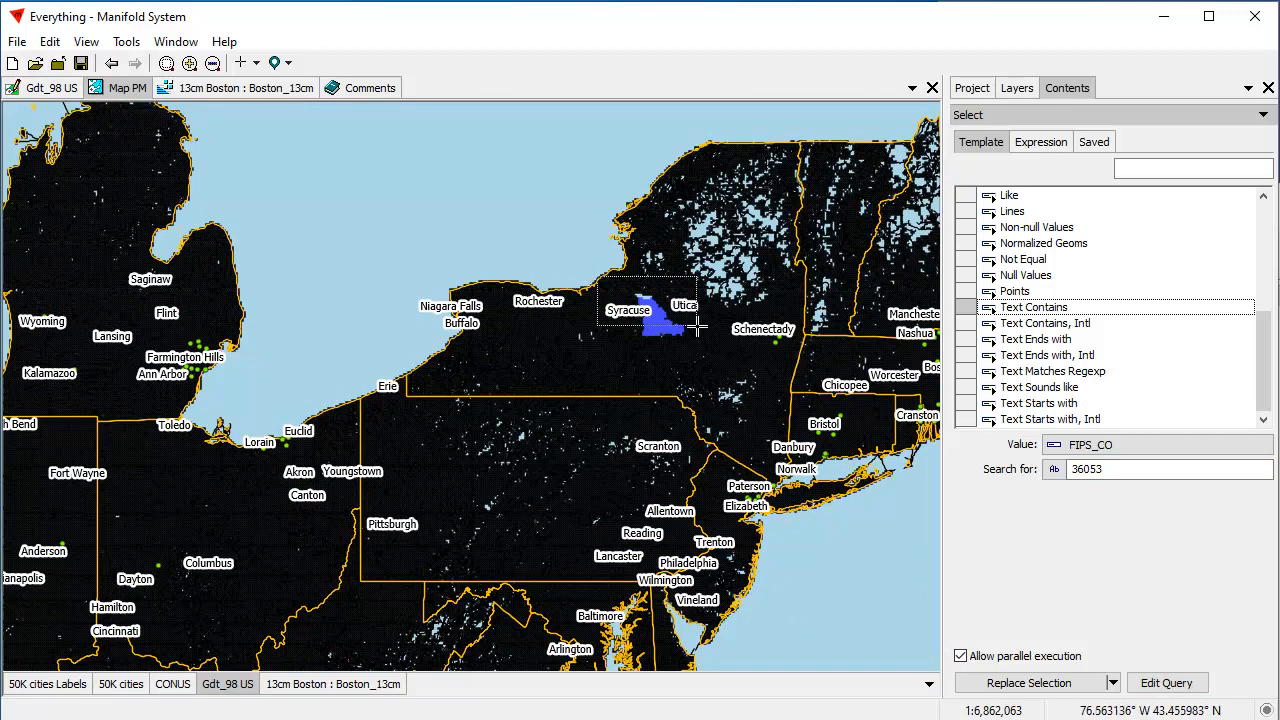
scroll(676, 298, up, 3)
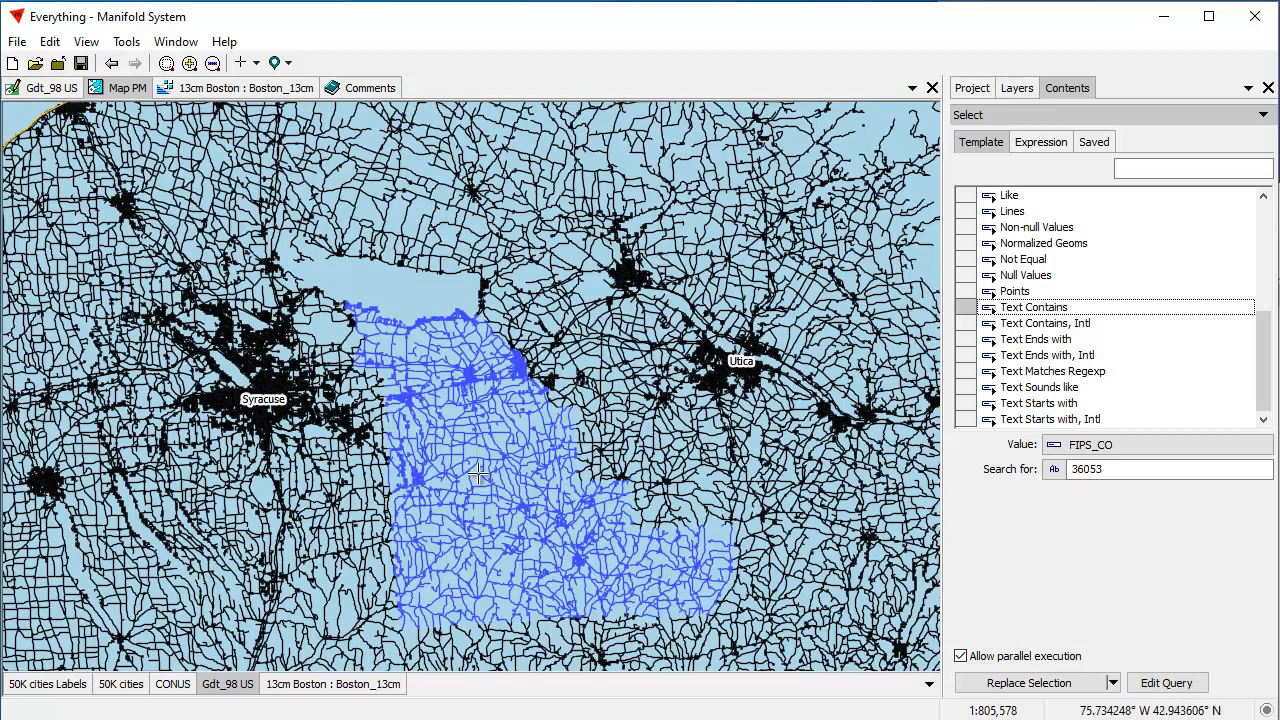
scroll(500, 437, down, 1)
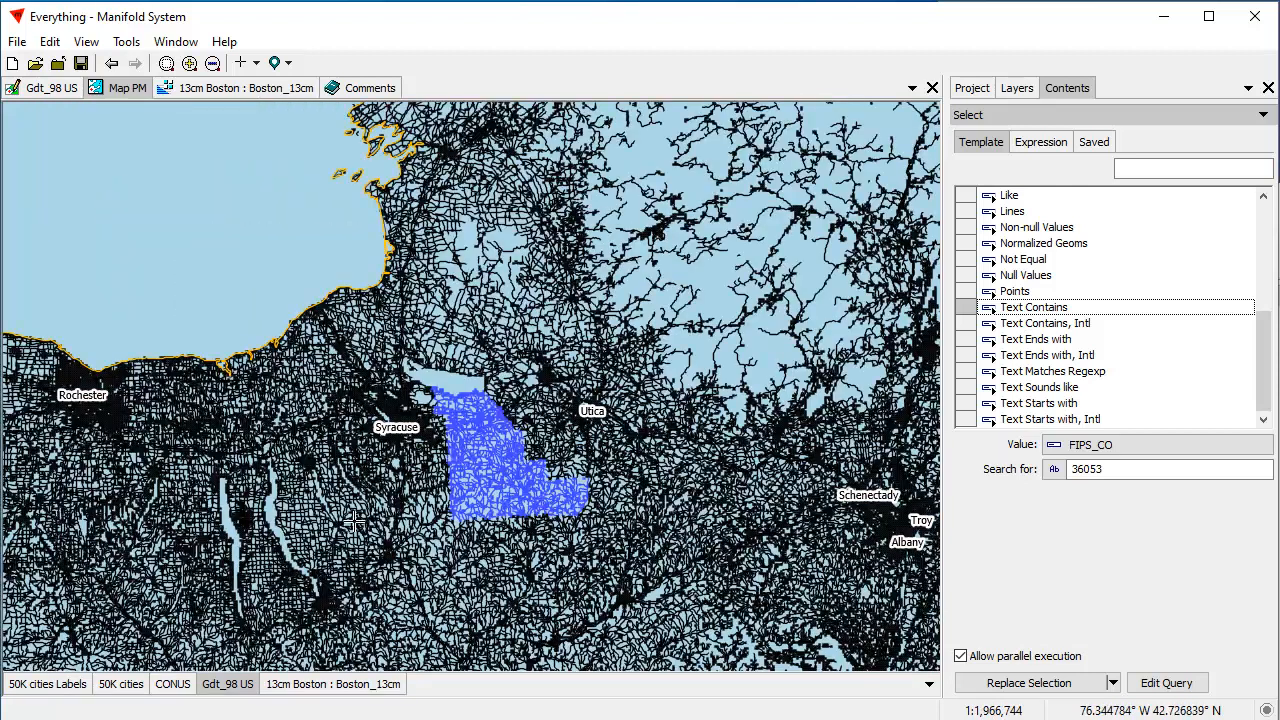
drag(324, 532, 485, 425)
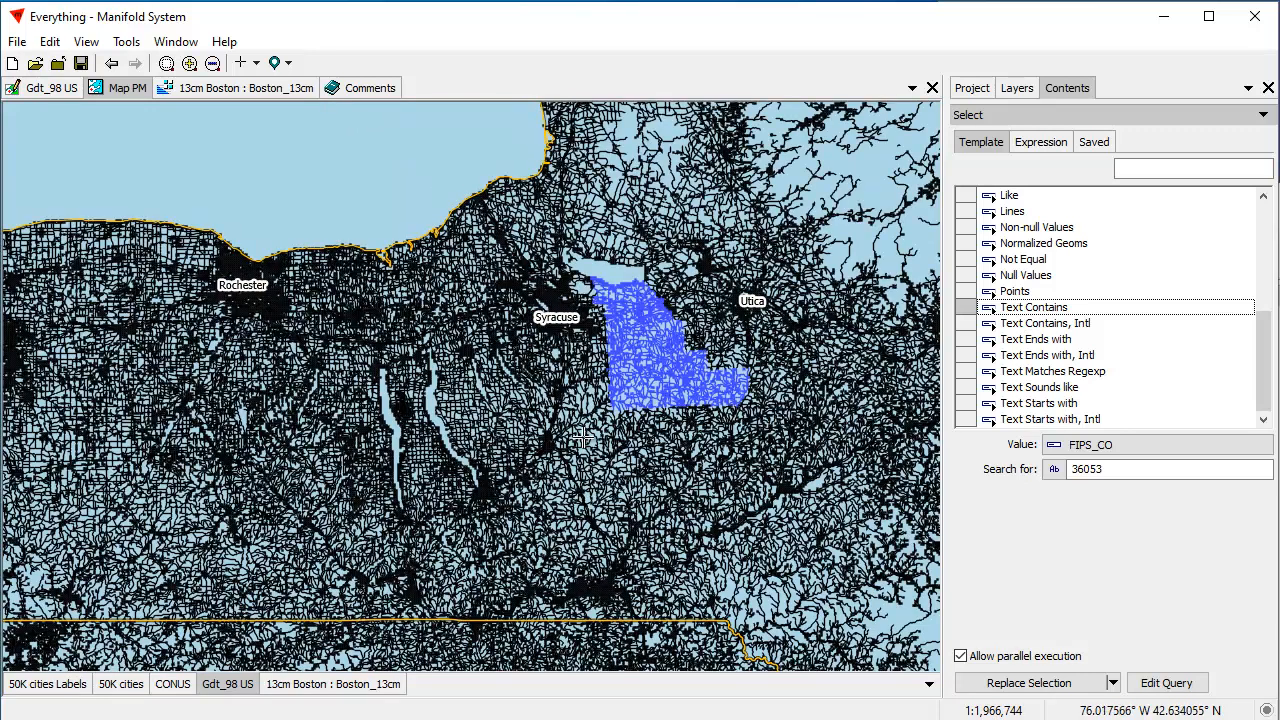
drag(585, 438, 491, 442)
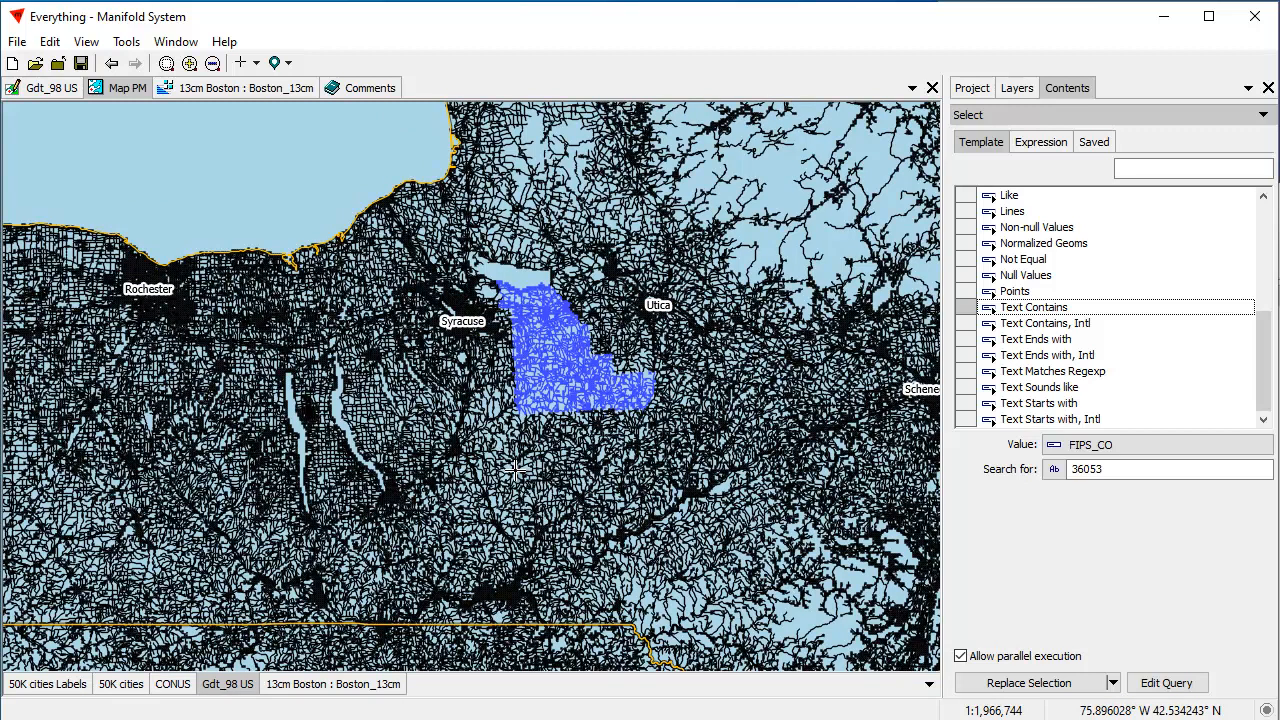
scroll(515, 468, down, 3)
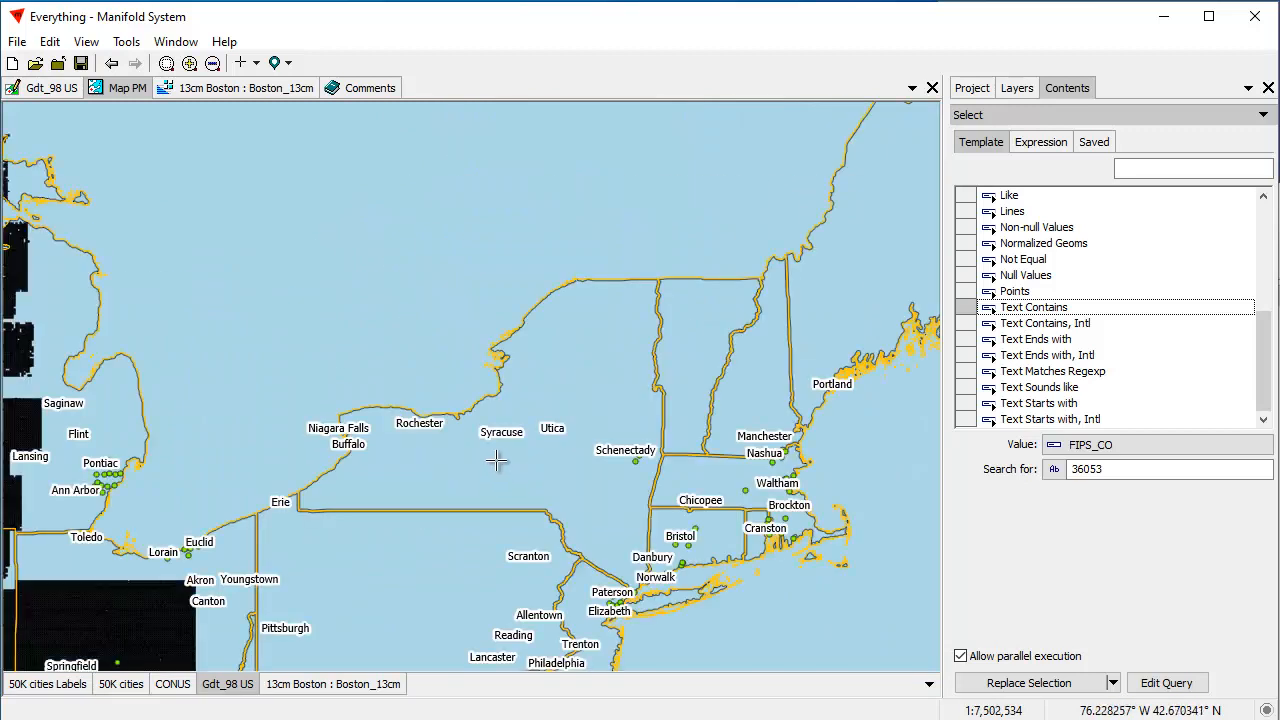
drag(365, 578, 504, 449)
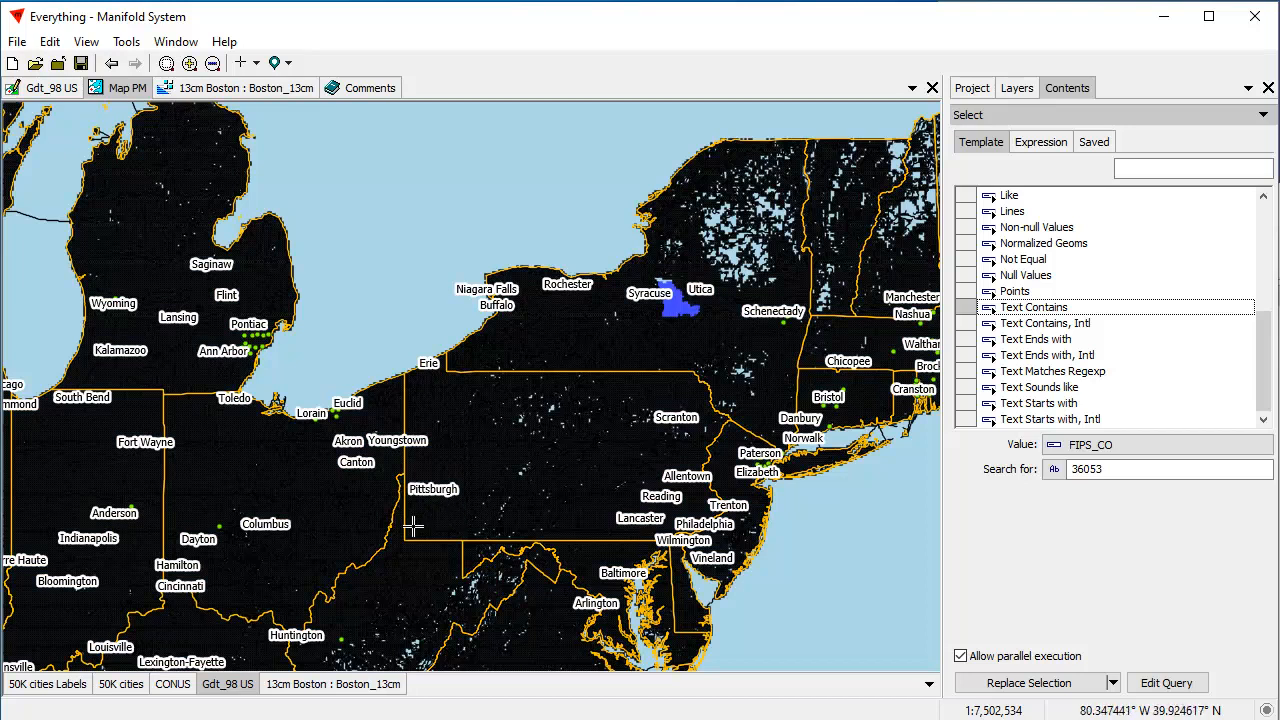
Examine the street layer across the whole country, and closer up around the Colorado and New Mexico border
scroll(413, 522, down, 3)
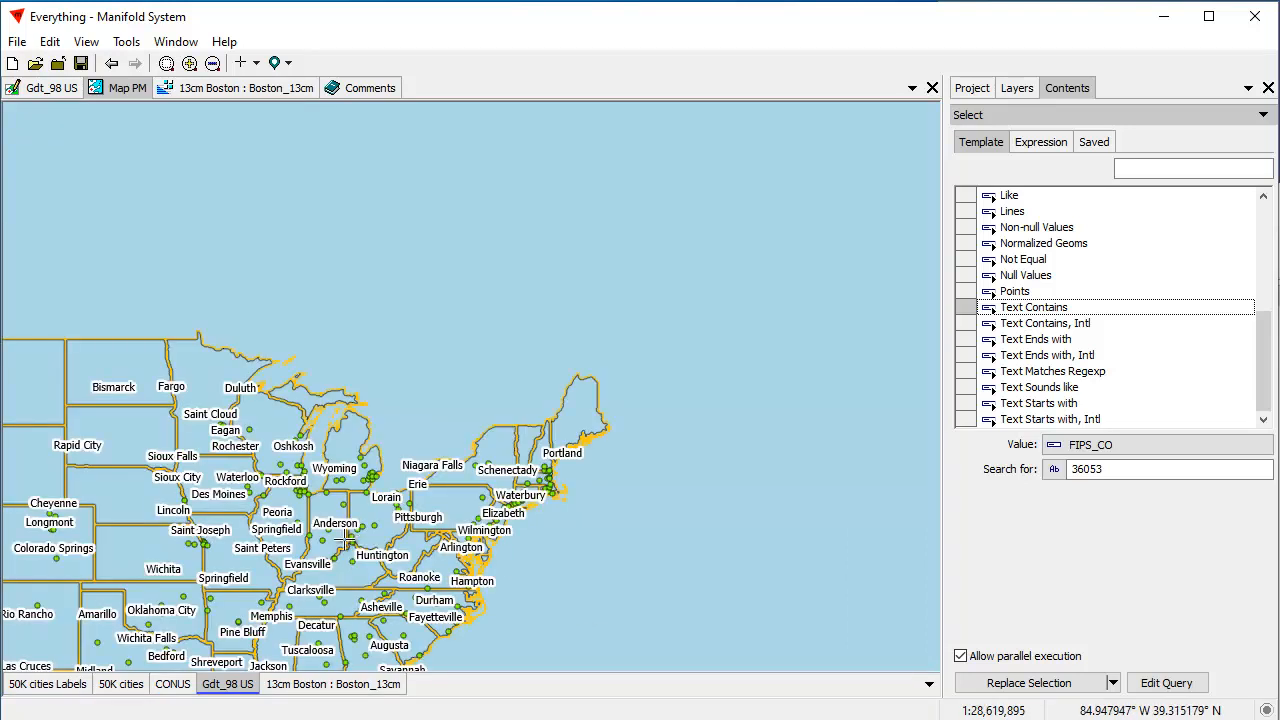
drag(325, 548, 604, 388)
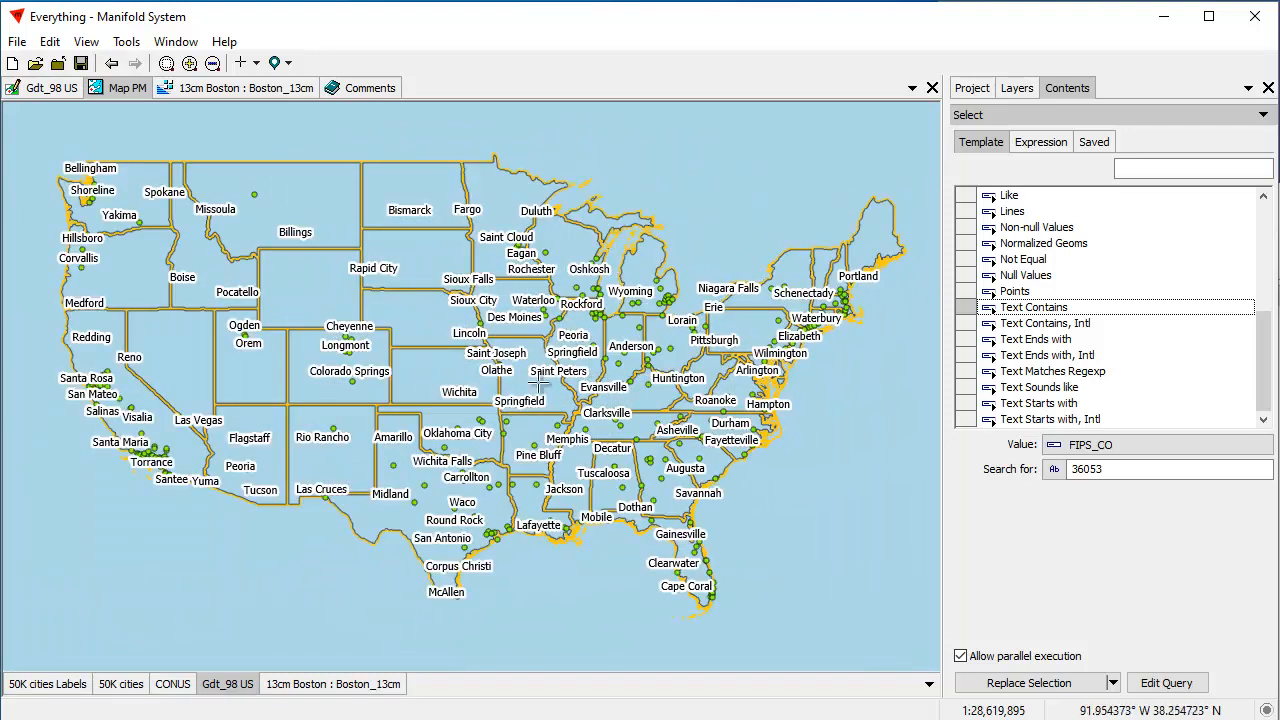
drag(548, 370, 500, 392)
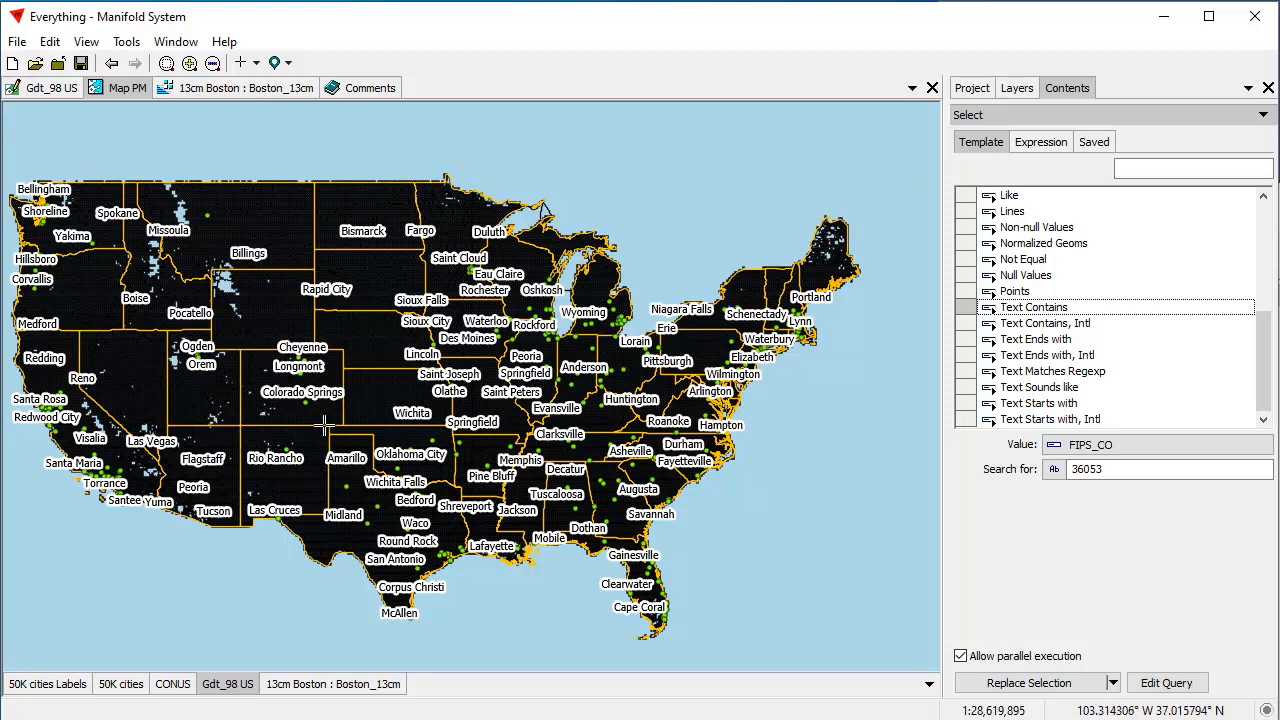
drag(238, 443, 302, 435)
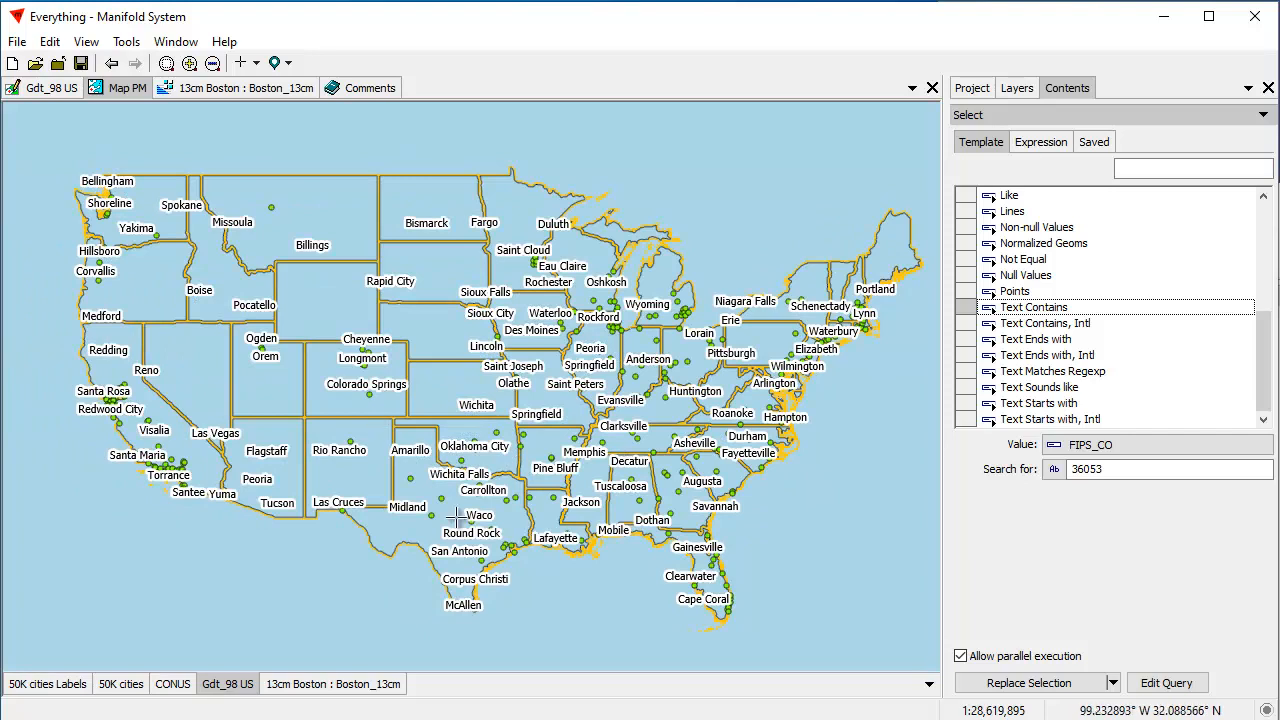
drag(328, 351, 452, 474)
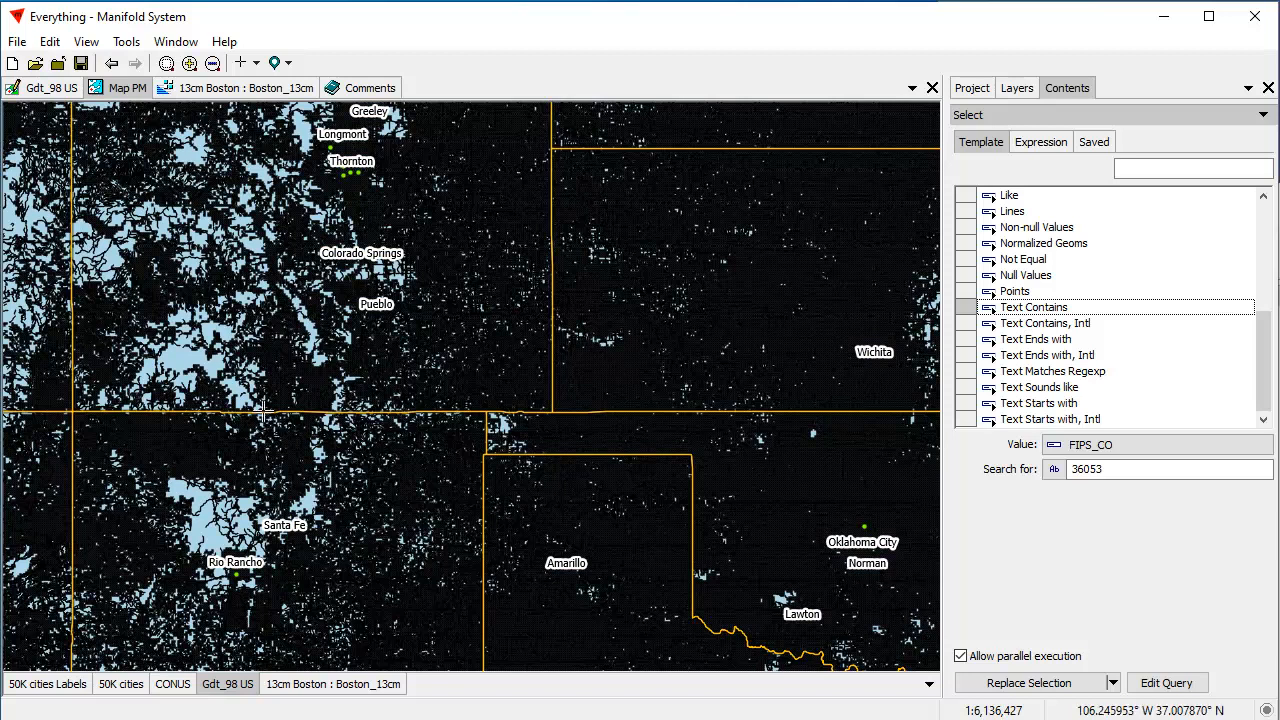
drag(262, 412, 570, 552)
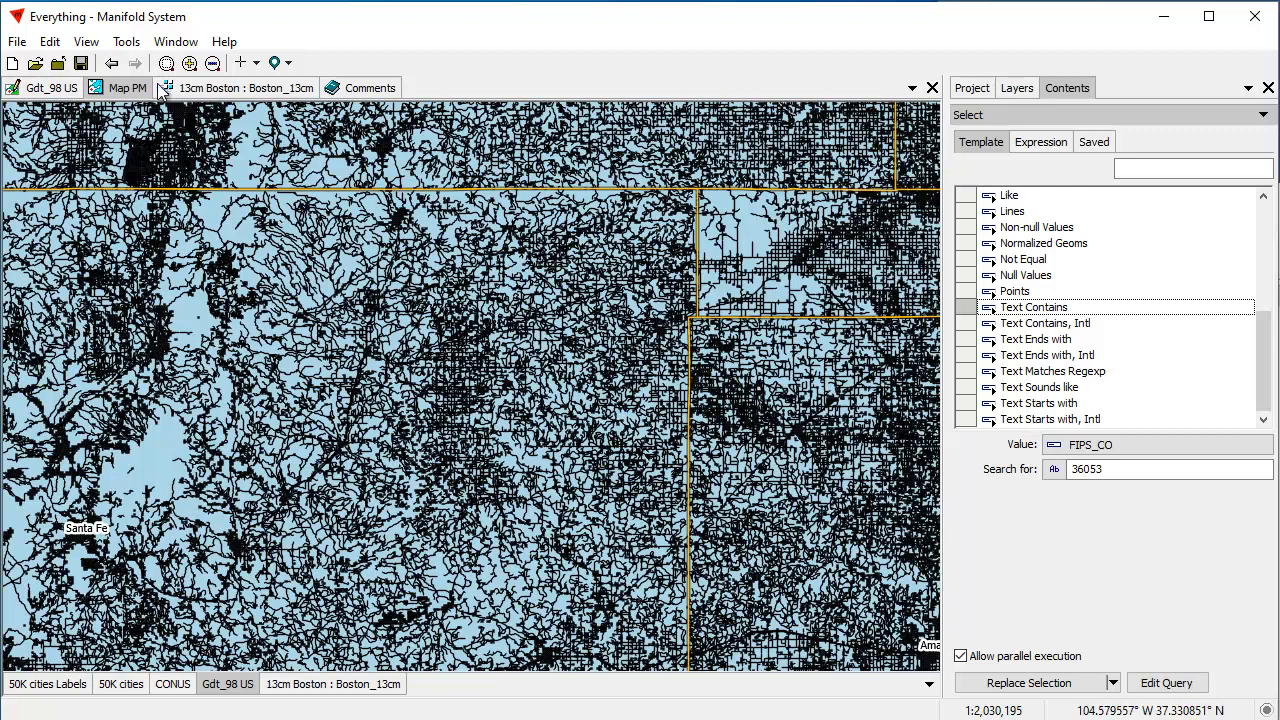
Look up the Manifold build, hardware and cache details in the About information, and close it
click(224, 41)
click(304, 191)
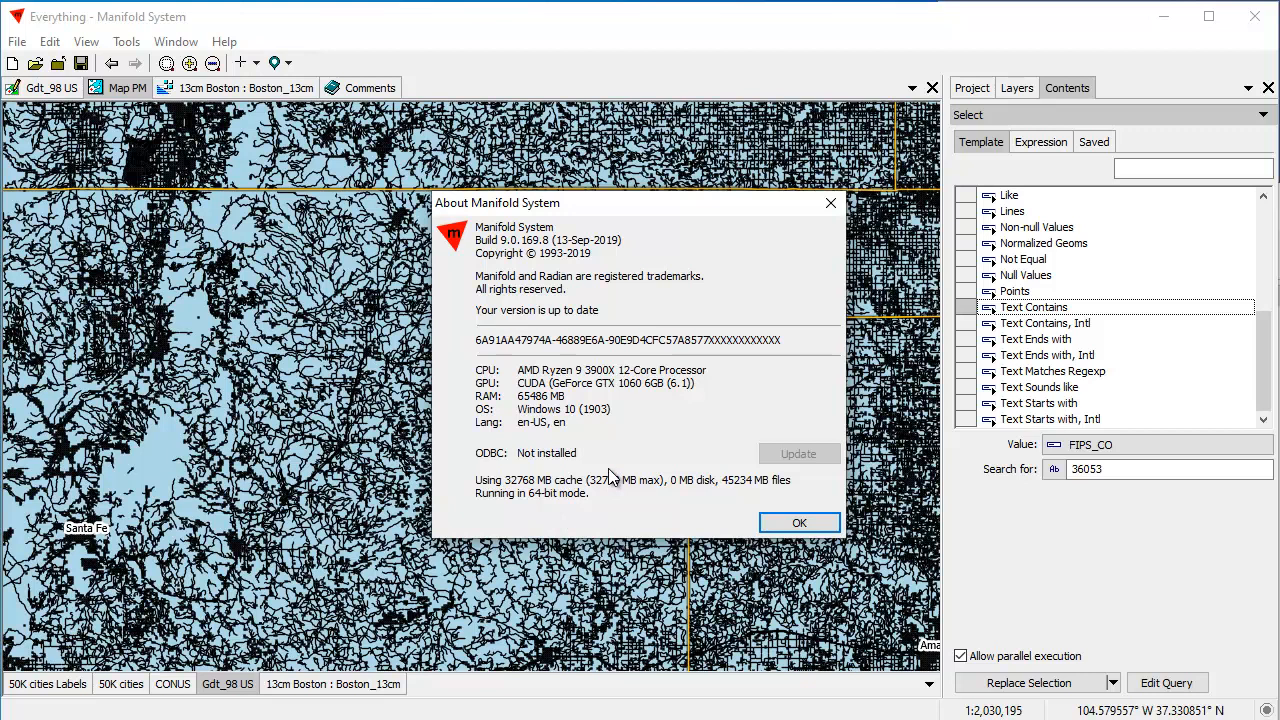
click(799, 522)
Inspect how the streets redraw from New Mexico and the Texas panhandle out to the entire country
scroll(532, 515, down, 2)
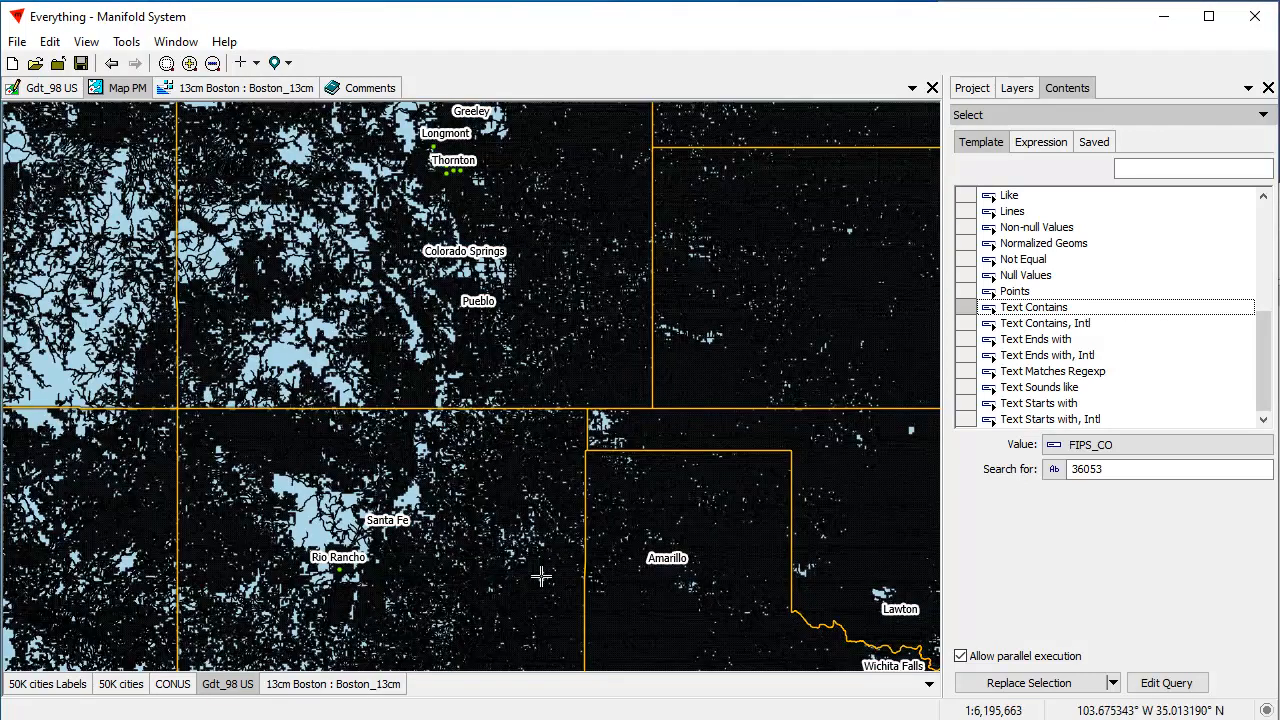
drag(540, 576, 535, 323)
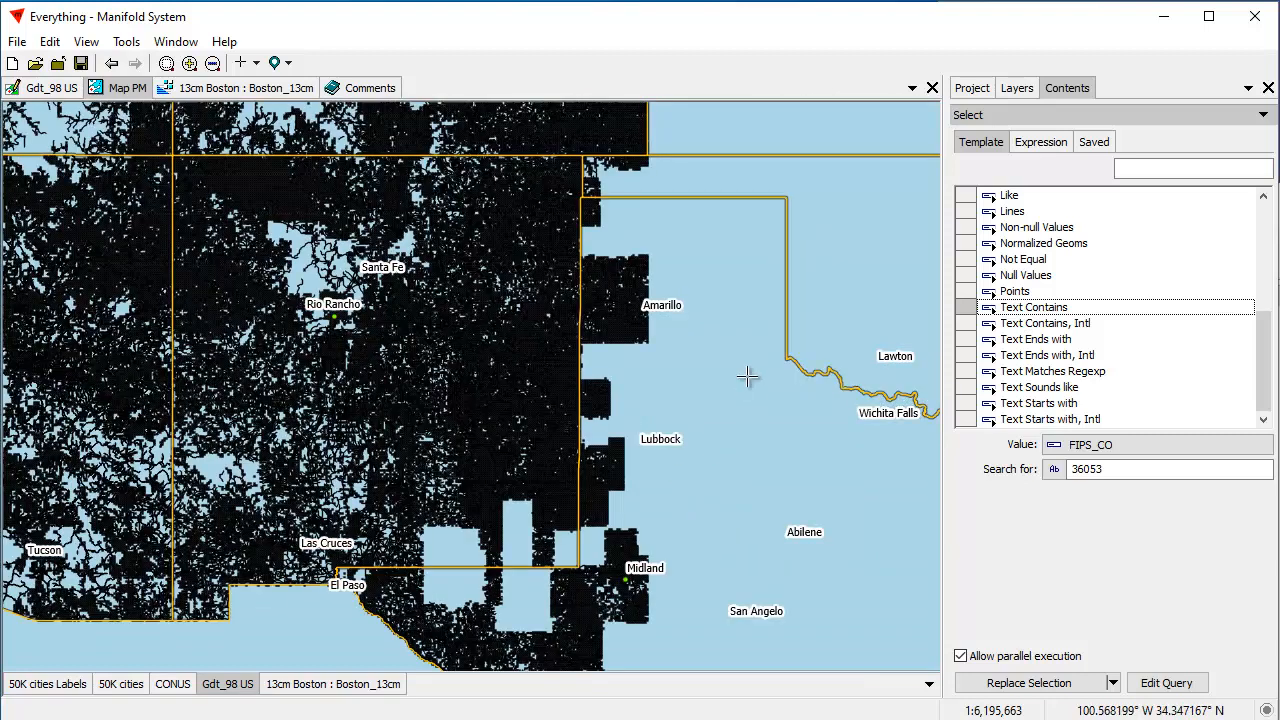
drag(766, 340, 455, 436)
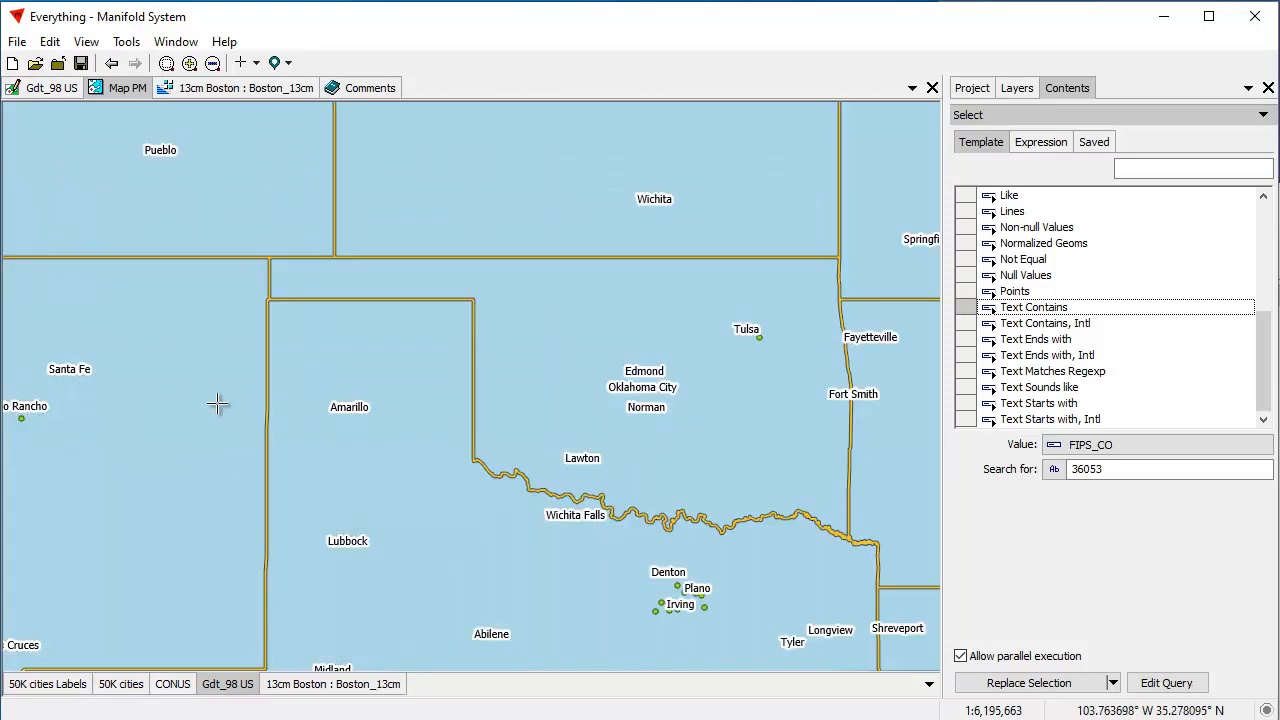
scroll(465, 415, down, 2)
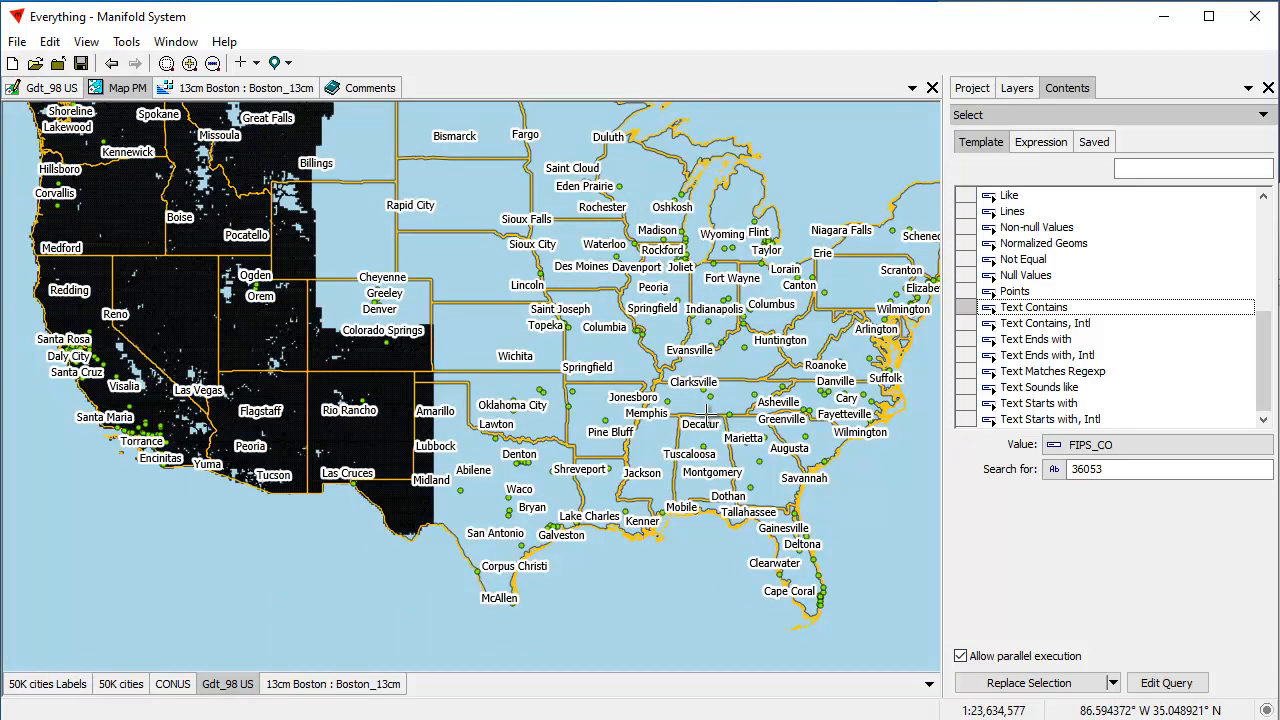
drag(240, 366, 228, 478)
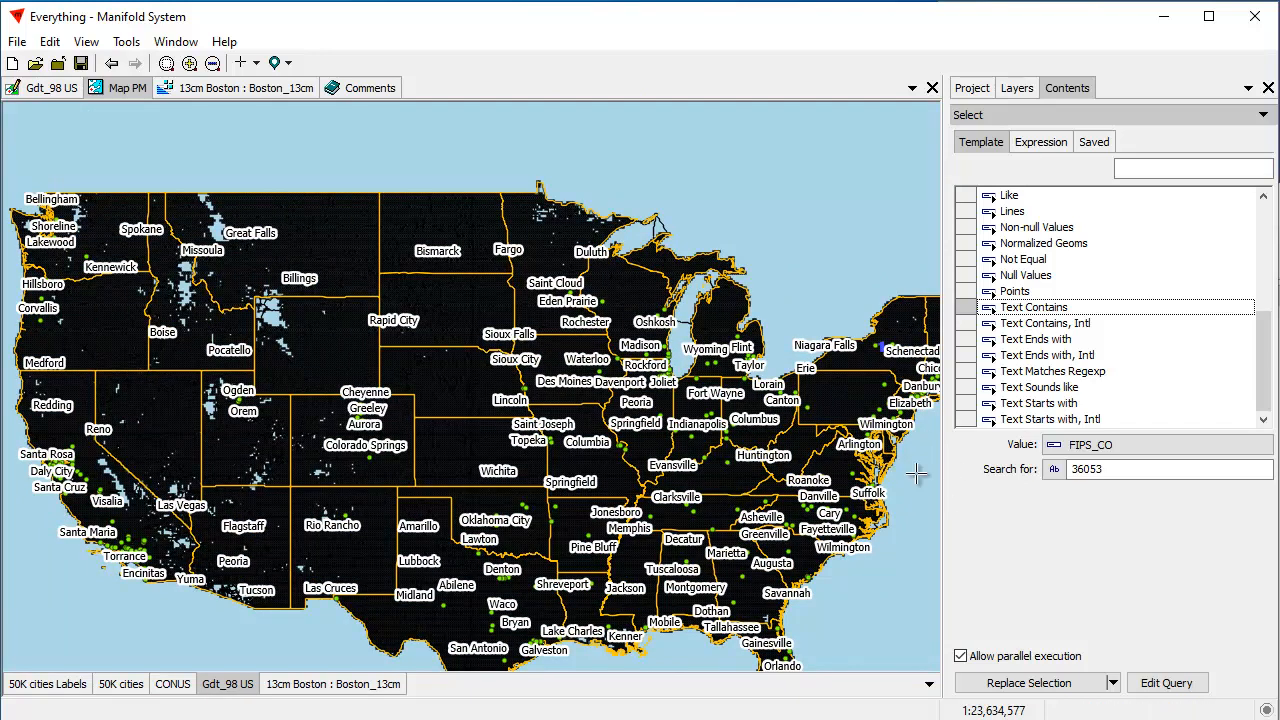
drag(631, 469, 617, 400)
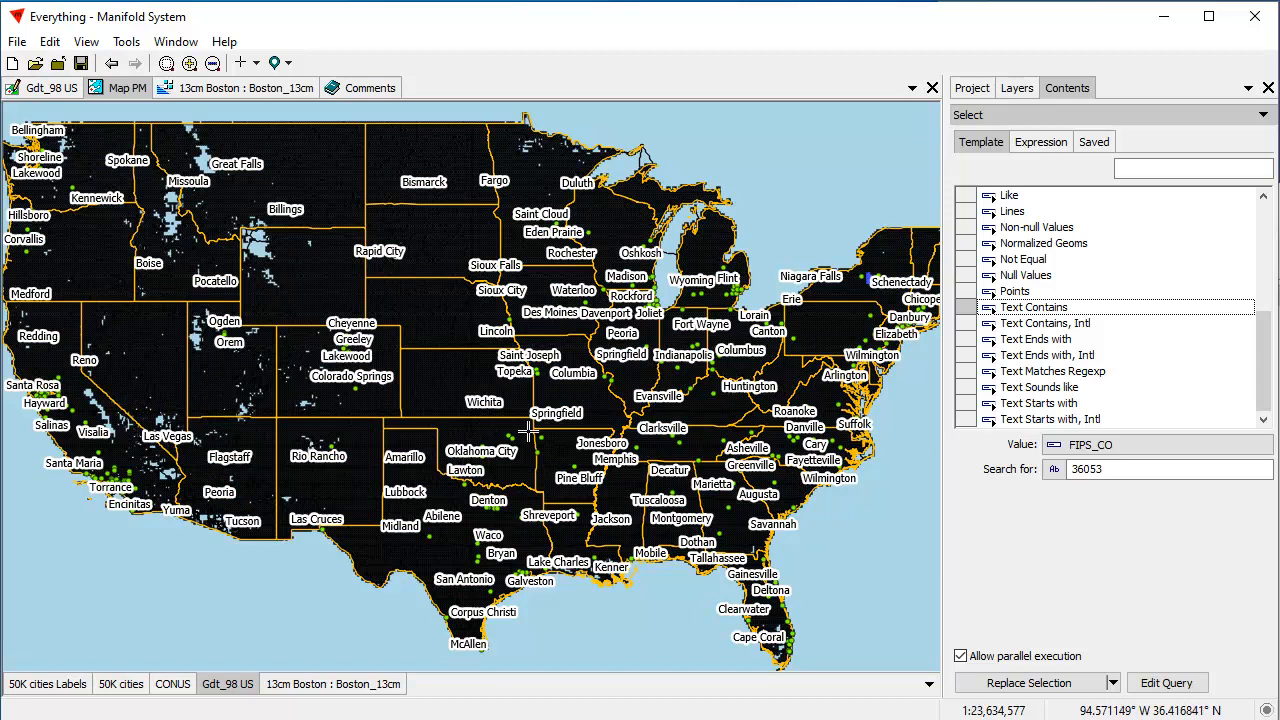
drag(378, 407, 373, 424)
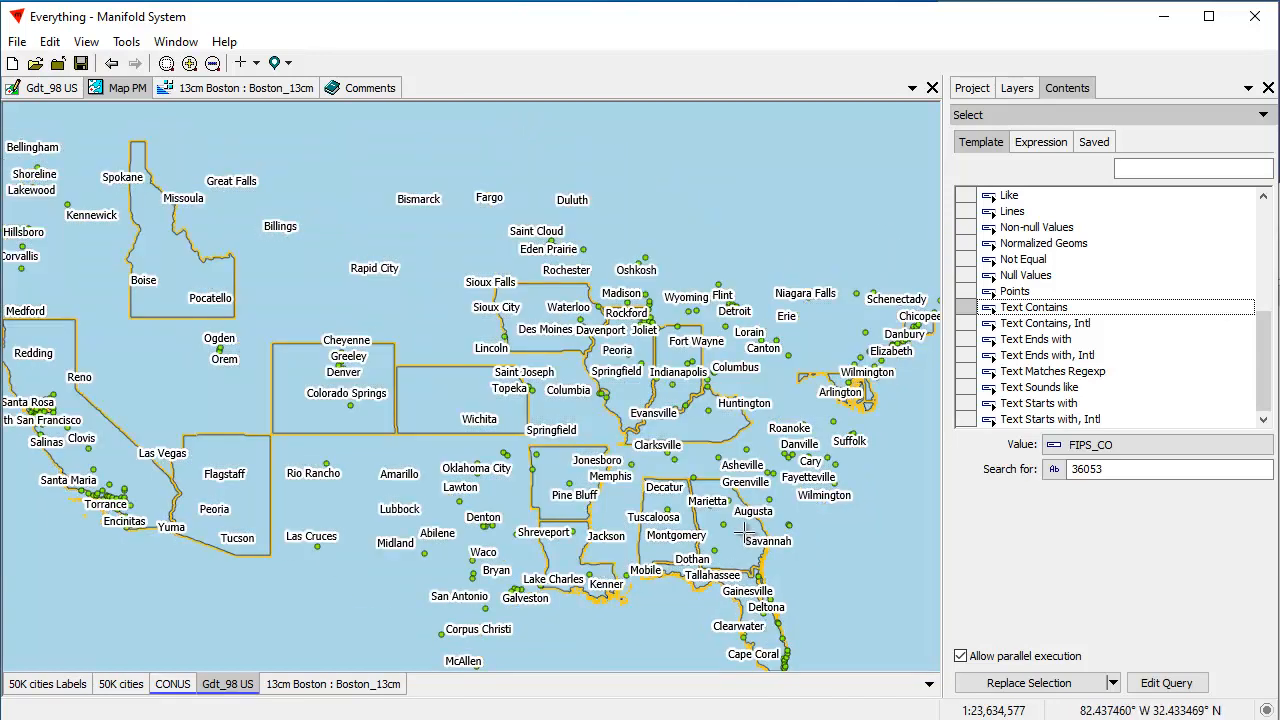